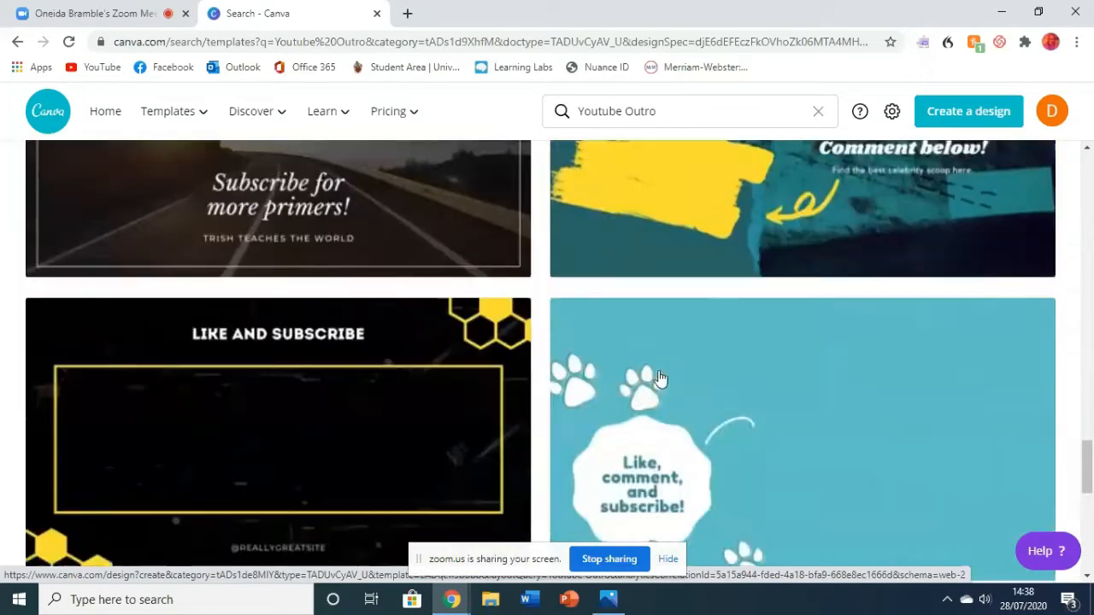
# - Browse the YouTube Outro template results to find the pink "Until Next Week!" design
pyautogui.scroll(-2, 660, 376)
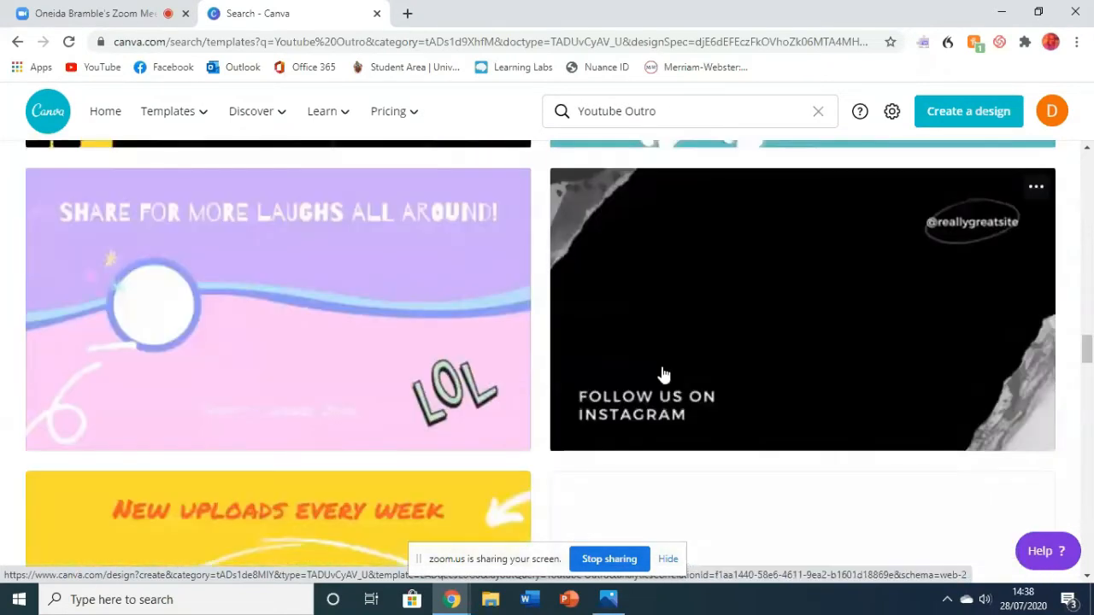
pyautogui.scroll(-3, 749, 372)
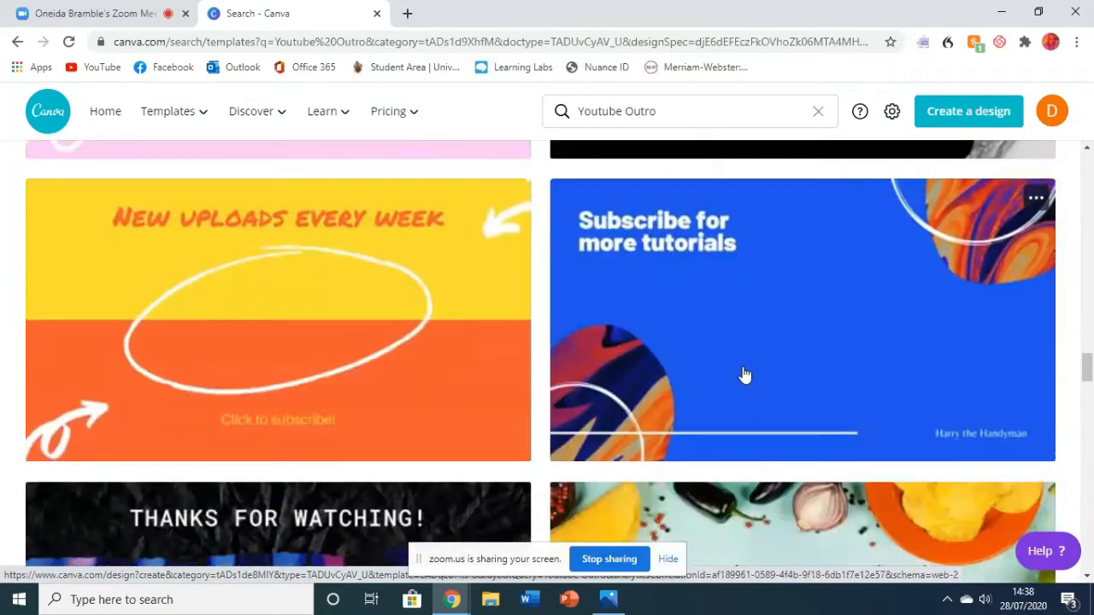
pyautogui.scroll(-3, 757, 363)
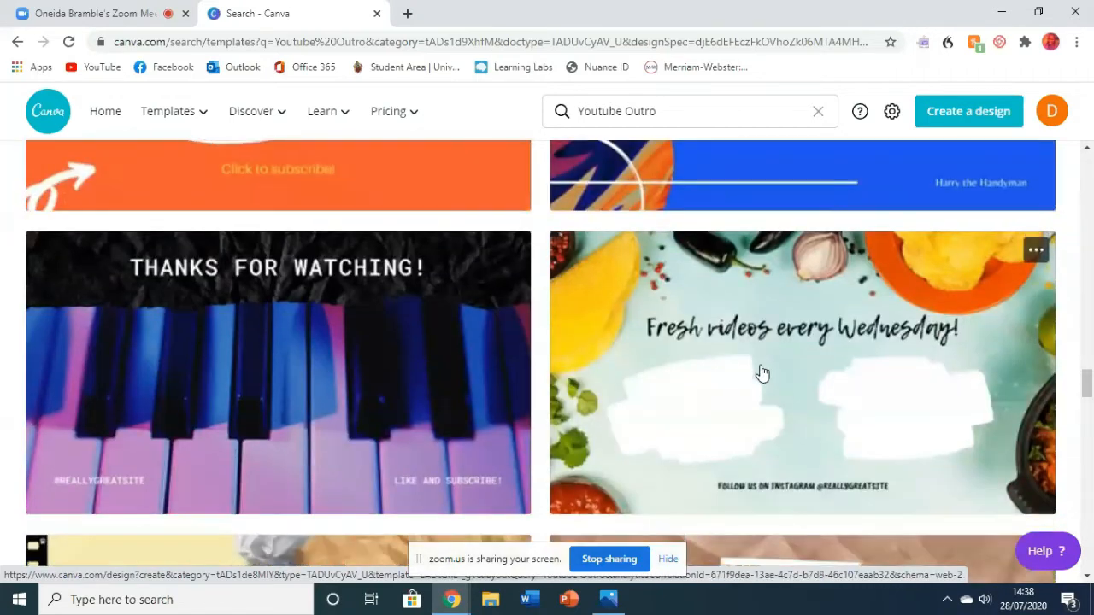
pyautogui.scroll(-10, 752, 361)
pyautogui.scroll(-5, 730, 359)
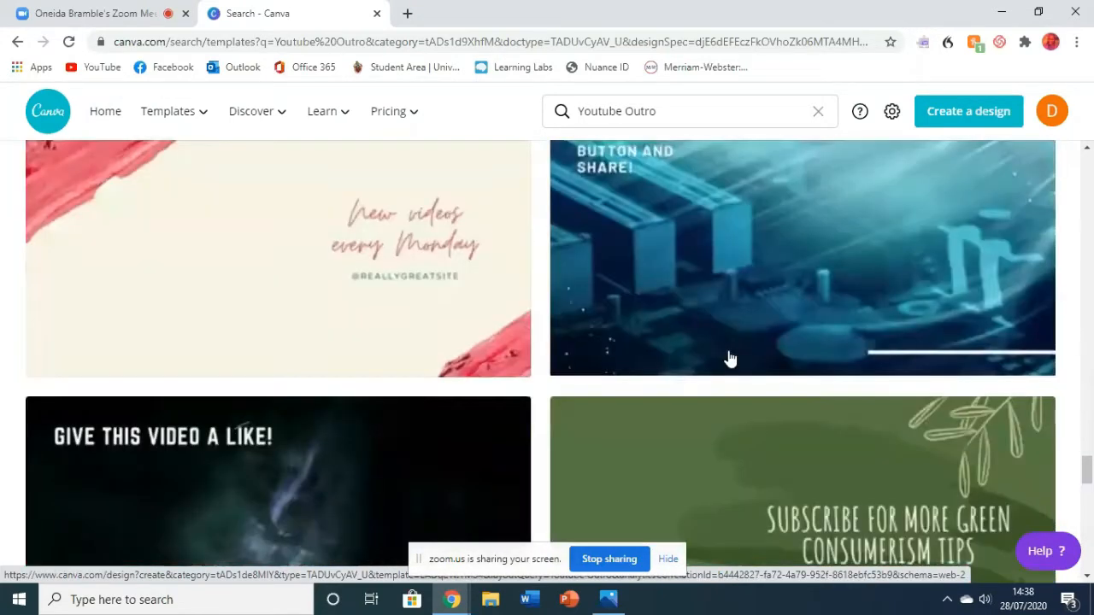
pyautogui.scroll(-5, 725, 358)
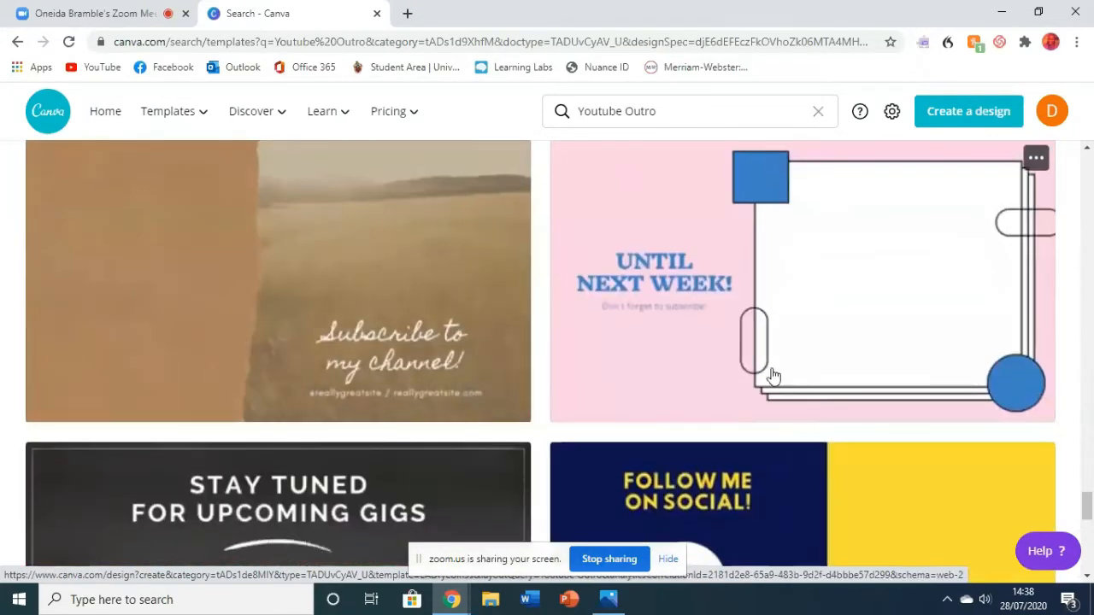
pyautogui.scroll(1, 726, 345)
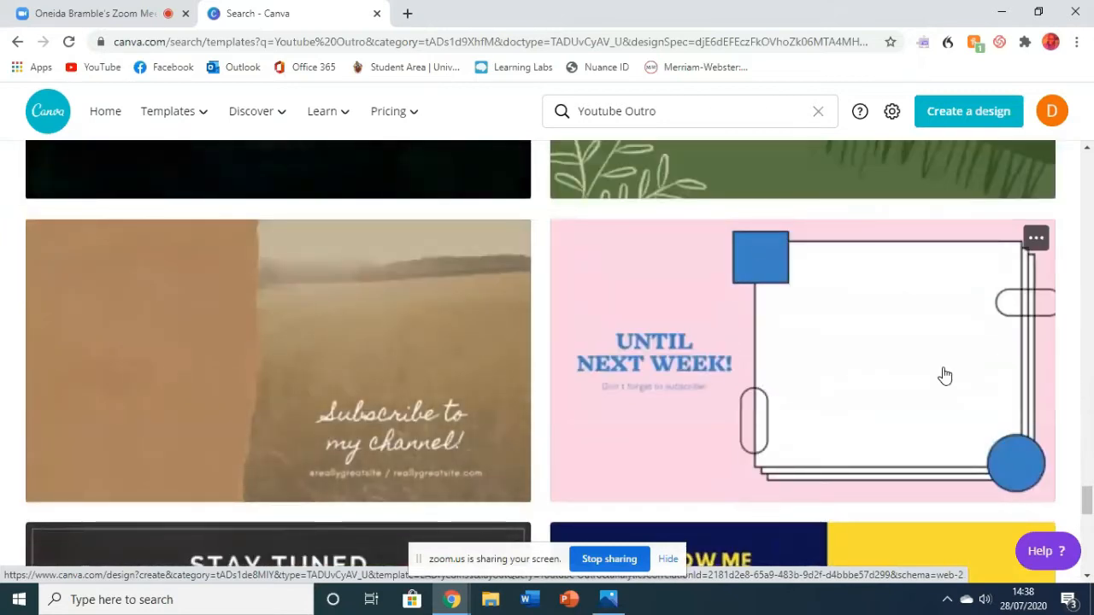
# - Switch to Photos to view the finished YouTube outro image after the subscribe button picture, and return to Canva
pyautogui.click(612, 596)
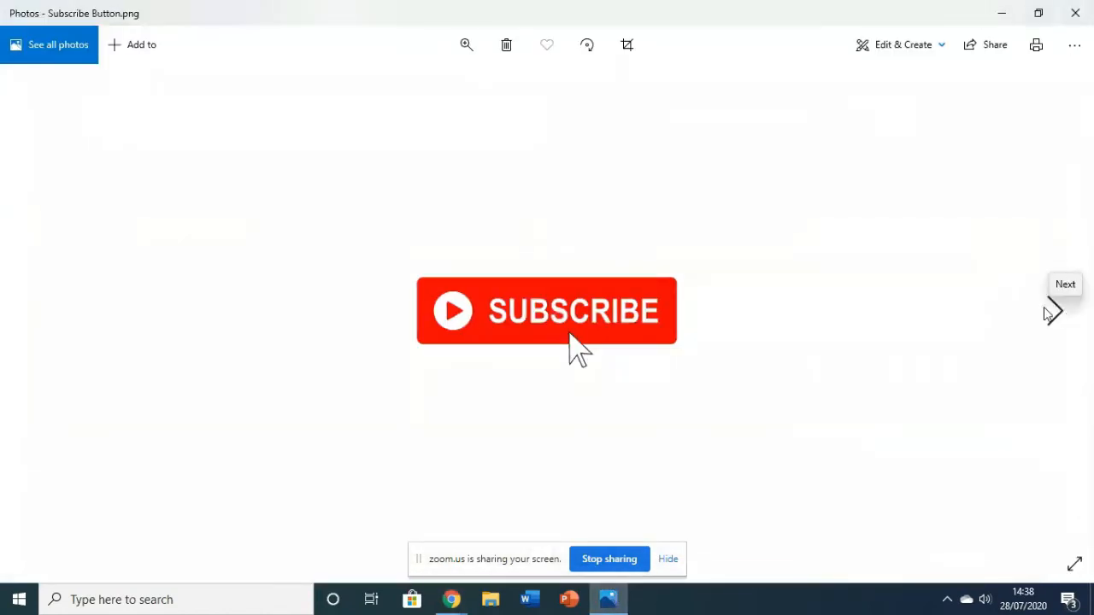
pyautogui.click(1053, 311)
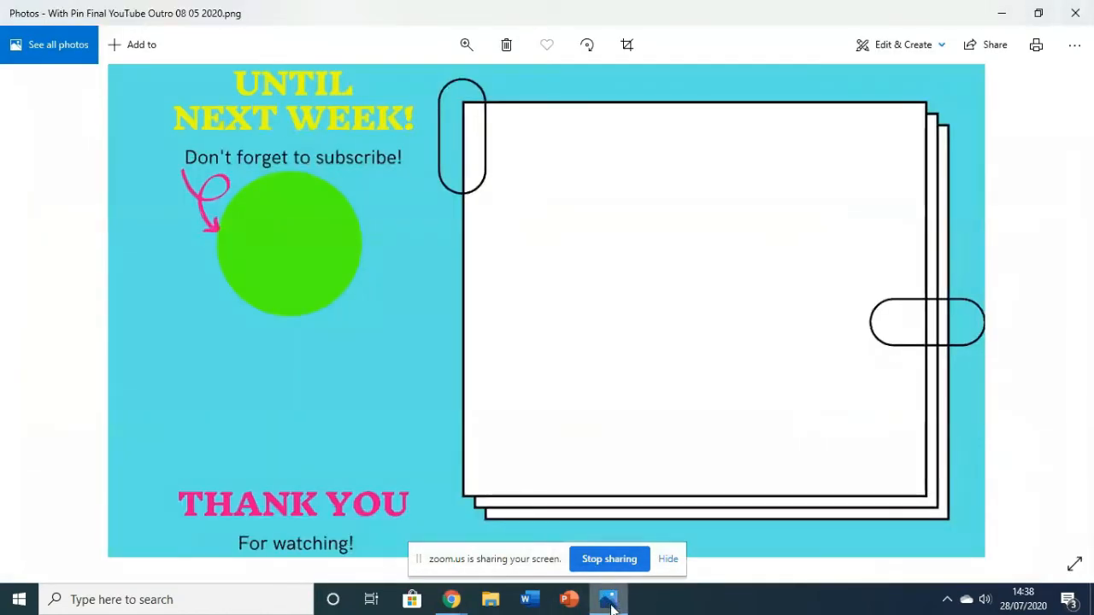
pyautogui.click(610, 601)
# - Open the pink "Until Next Week!" template for editing and collapse the template list beside the canvas
pyautogui.scroll(-1, 791, 410)
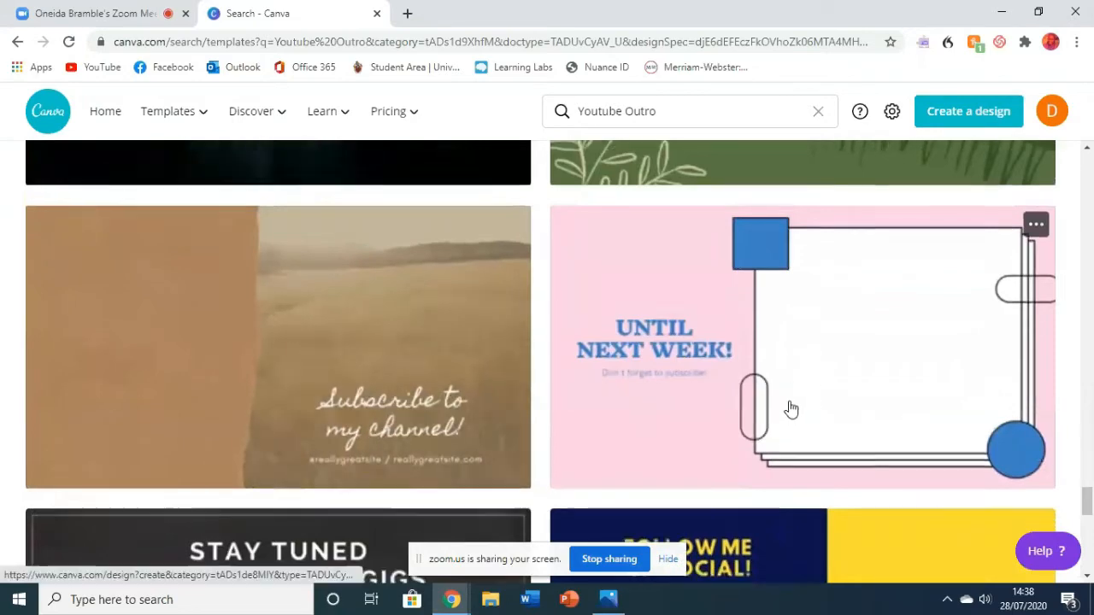
pyautogui.scroll(-8, 791, 410)
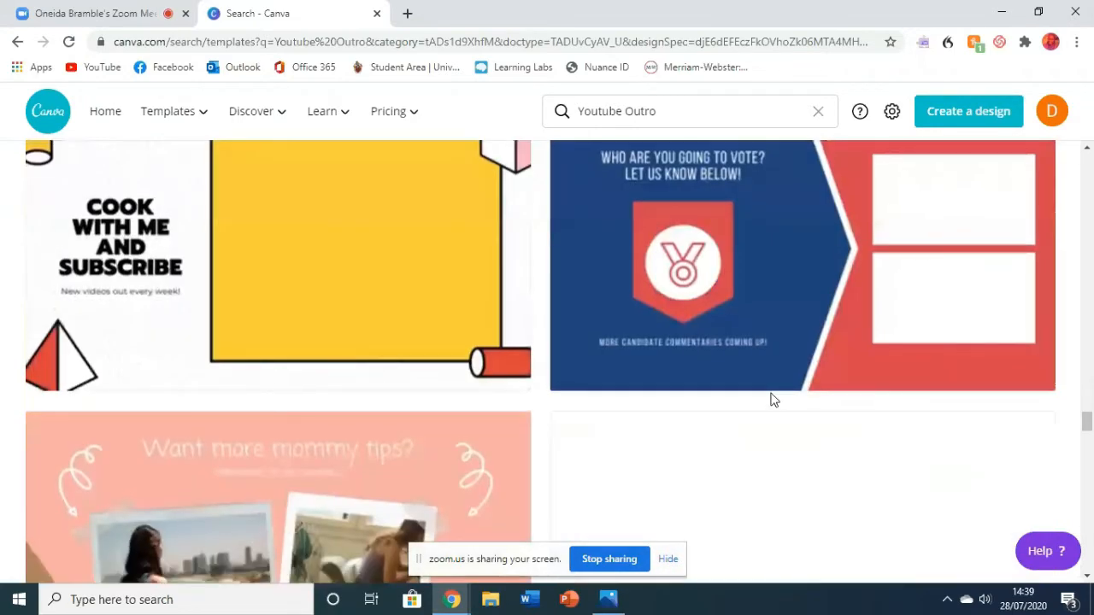
pyautogui.scroll(1, 773, 400)
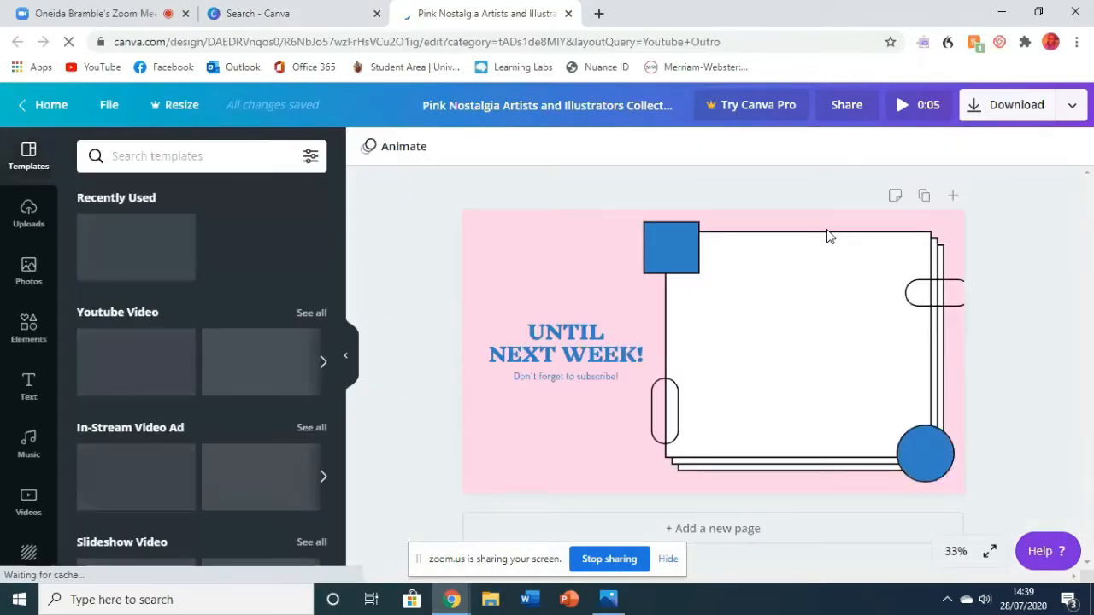
pyautogui.click(348, 342)
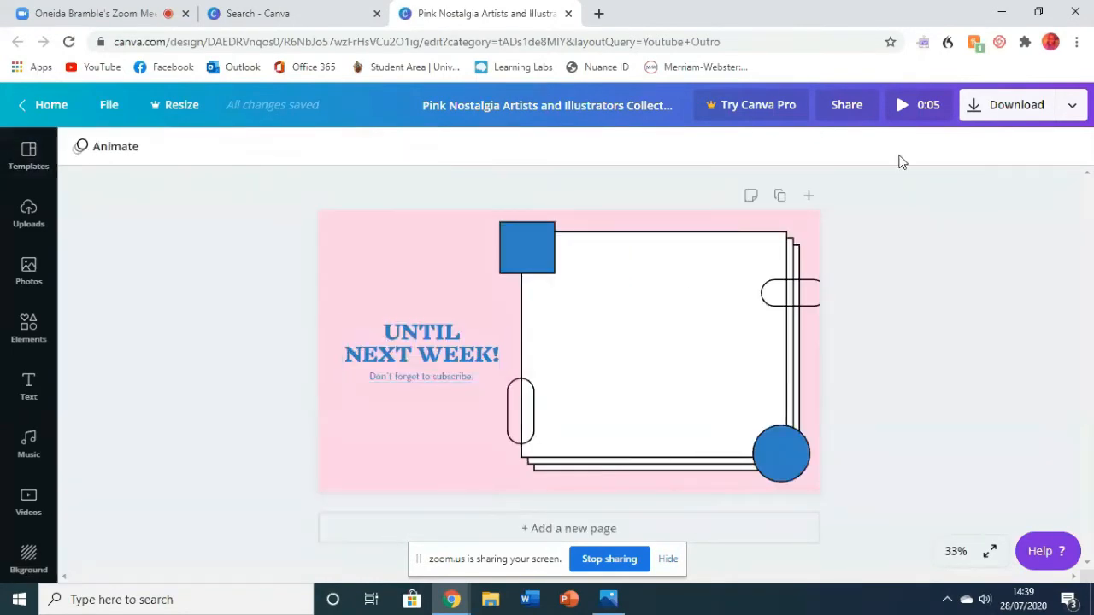
# - Rename the design as "OB Mock YouTube Outro"
pyautogui.click(669, 106)
pyautogui.moveTo(673, 103); pyautogui.dragTo(413, 98)
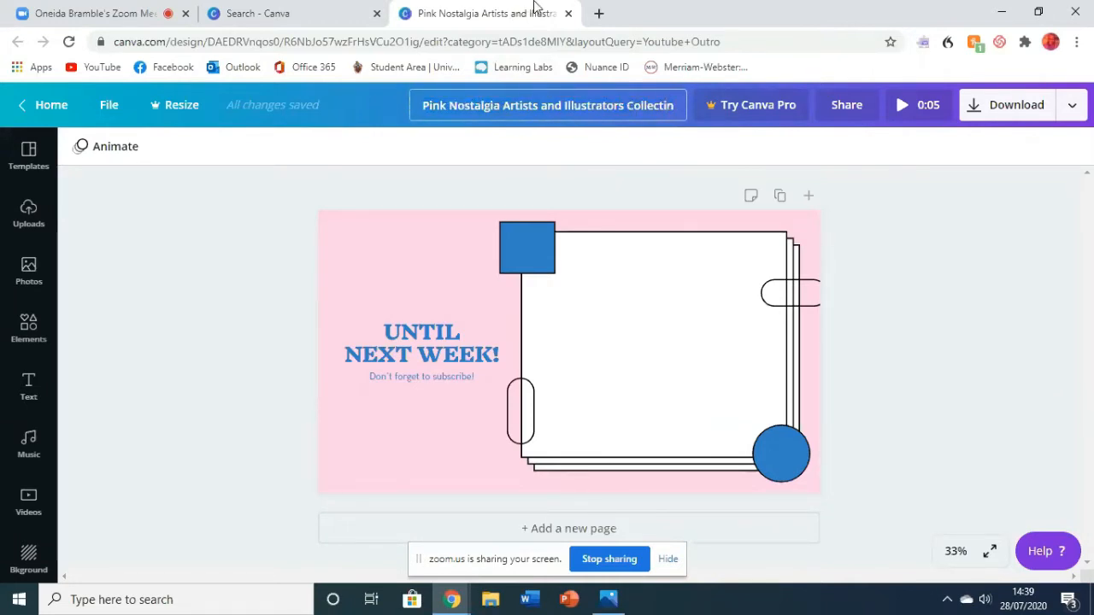
pyautogui.press('BackSpace')
pyautogui.press('BackSpace')
pyautogui.press('BackSpace')
pyautogui.press('BackSpace')
pyautogui.press('BackSpace')
pyautogui.press('BackSpace')
pyautogui.press('BackSpace')
pyautogui.press('BackSpace')
pyautogui.press('BackSpace')
pyautogui.press('BackSpace')
pyautogui.press('BackSpace')
pyautogui.press('BackSpace')
pyautogui.press('BackSpace')
pyautogui.press('BackSpace')
pyautogui.press('BackSpace')
pyautogui.press('BackSpace')
pyautogui.press('BackSpace')
pyautogui.press('BackSpace')
pyautogui.press('BackSpace')
pyautogui.press('BackSpace')
pyautogui.press('capslock')
pyautogui.write('OB Mock YouTube Outro')
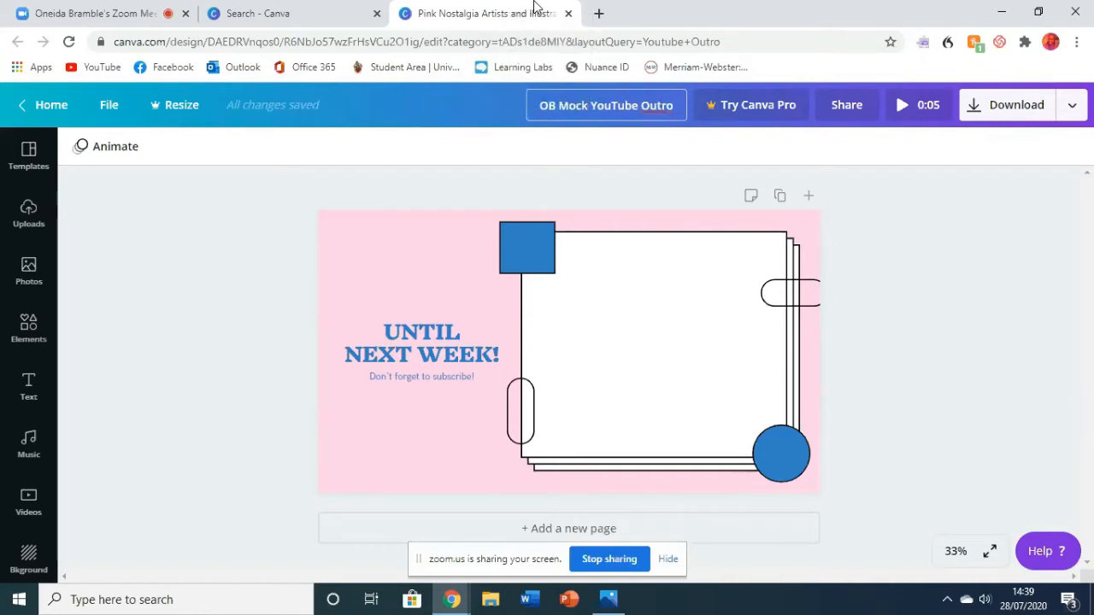
pyautogui.press('Return')
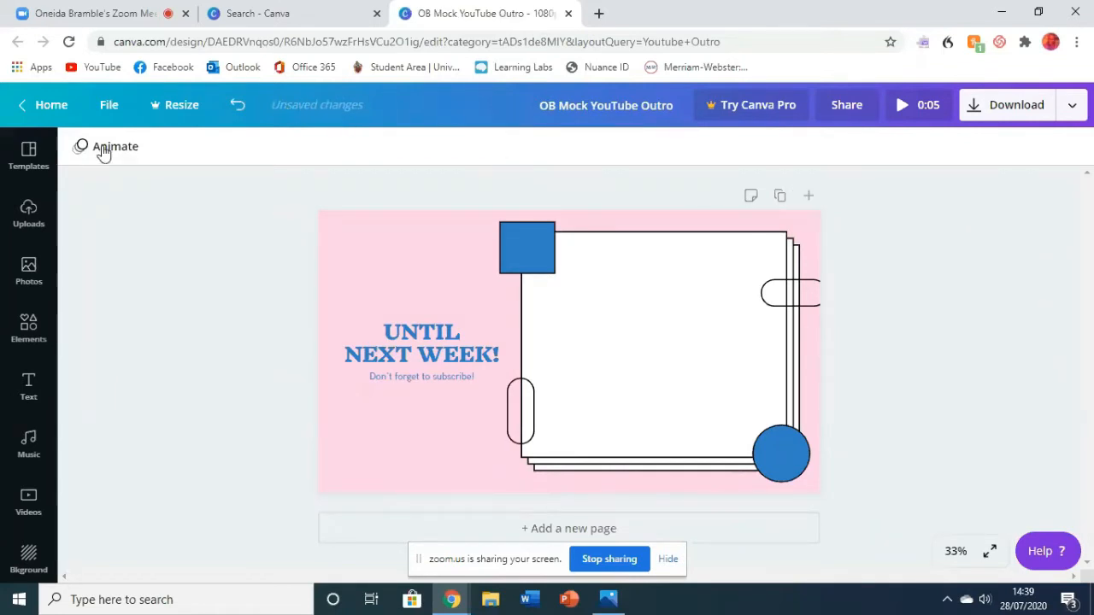
# - Undo the renaming of the design and redo it
pyautogui.click(236, 105)
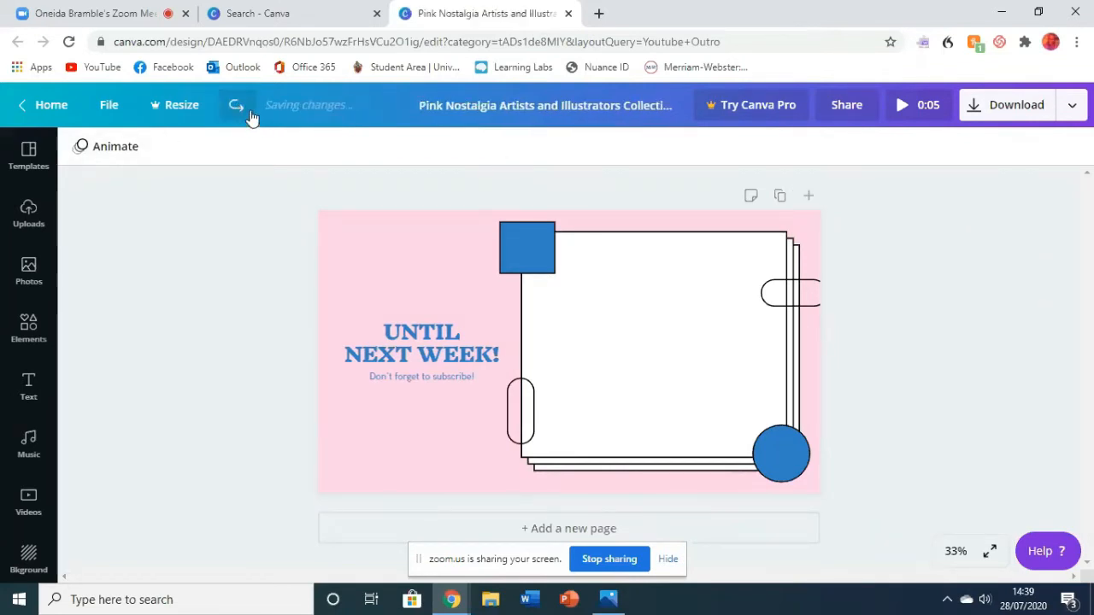
pyautogui.click(243, 111)
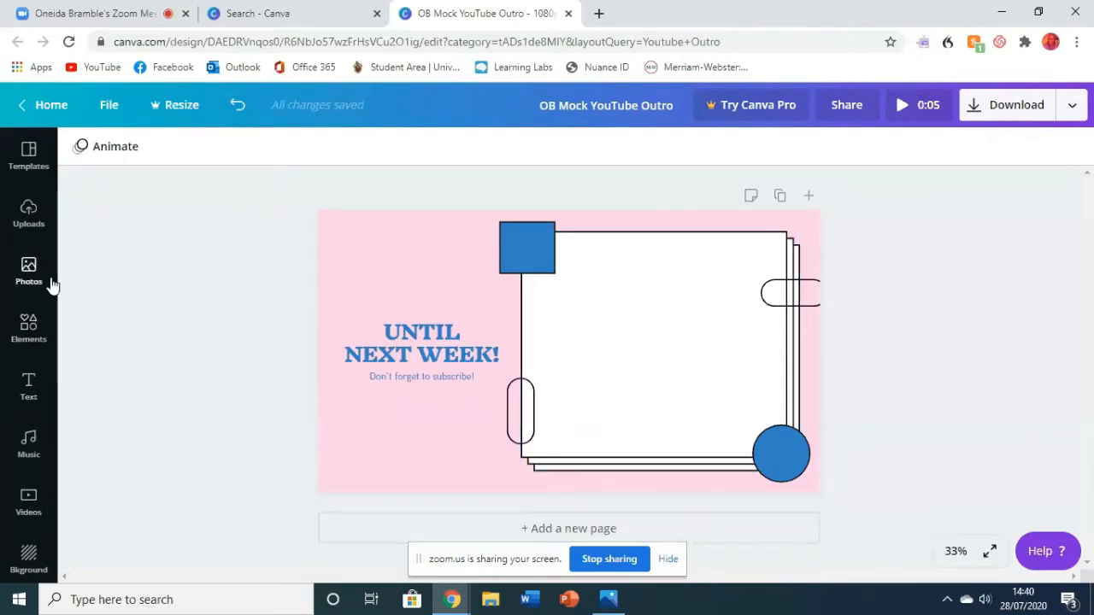
# - Look through the available text styles and font combinations, and close the list without adding any
pyautogui.click(31, 398)
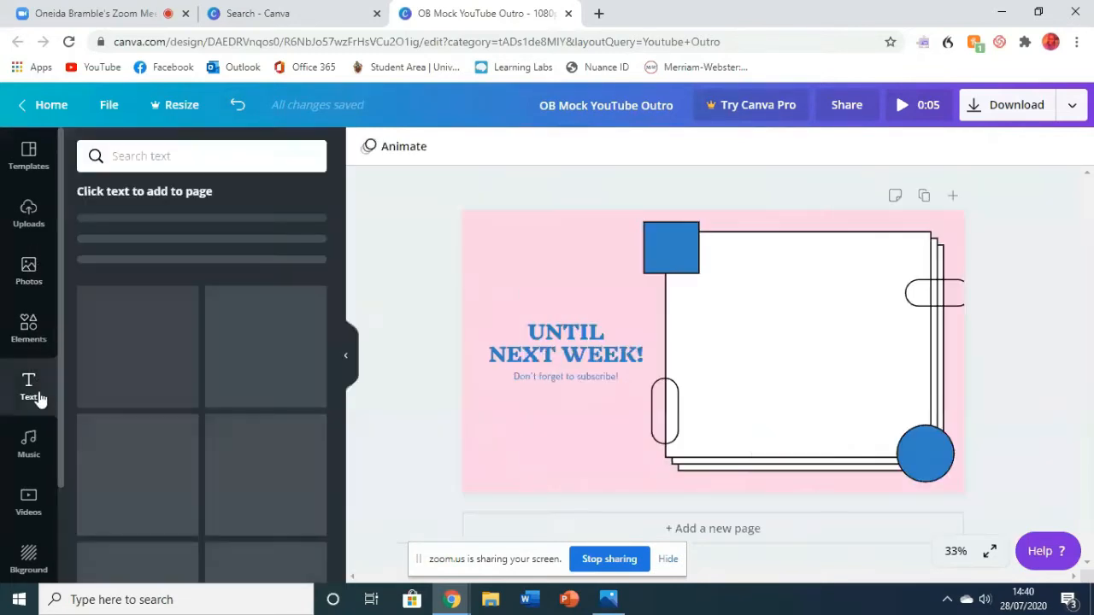
pyautogui.scroll(-3, 187, 291)
pyautogui.scroll(-4, 195, 313)
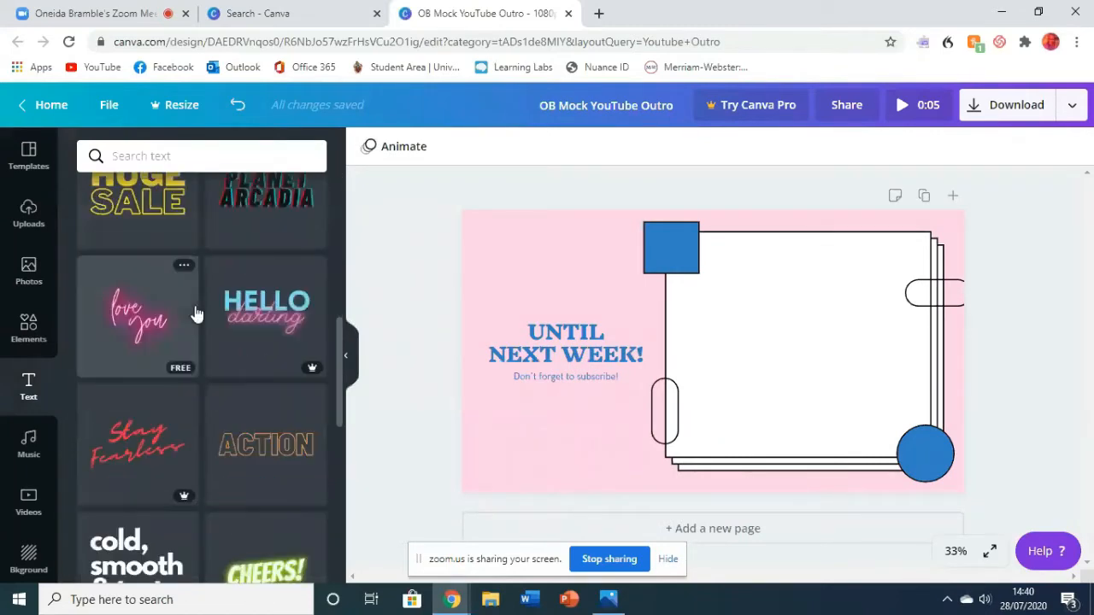
pyautogui.scroll(7, 194, 296)
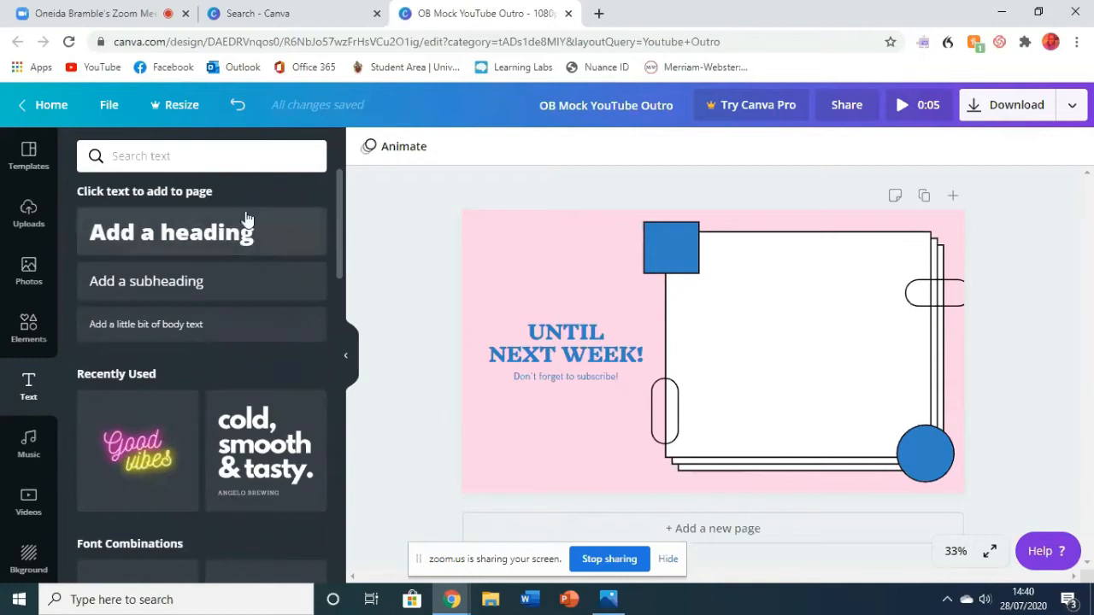
pyautogui.click(355, 366)
# - Search the elements library for "subscribe", look through the graphics, and close the library
pyautogui.click(37, 332)
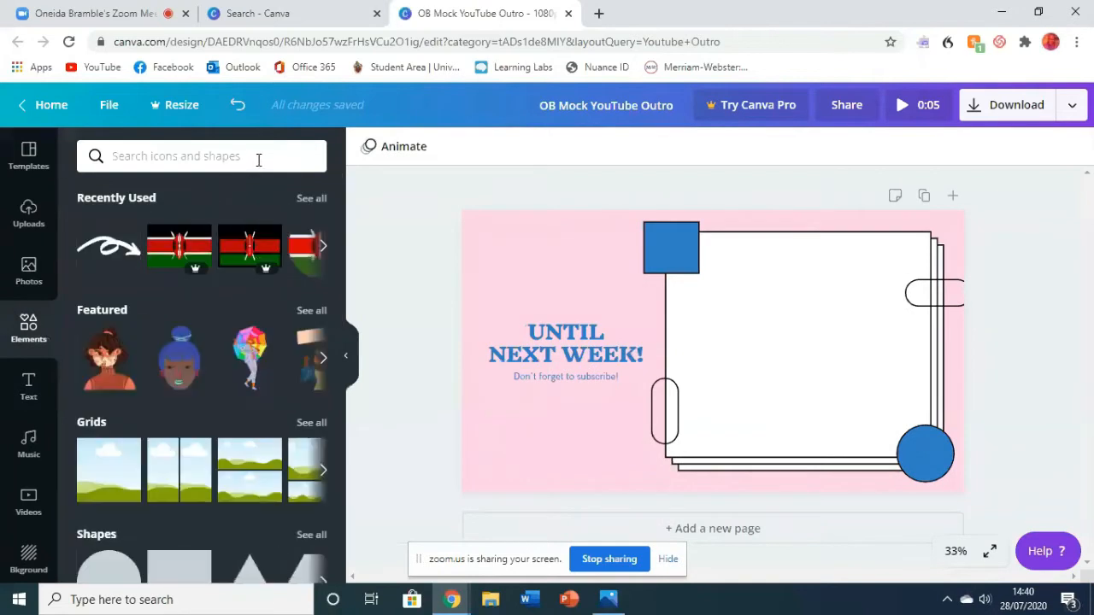
pyautogui.click(166, 162)
pyautogui.click(139, 258)
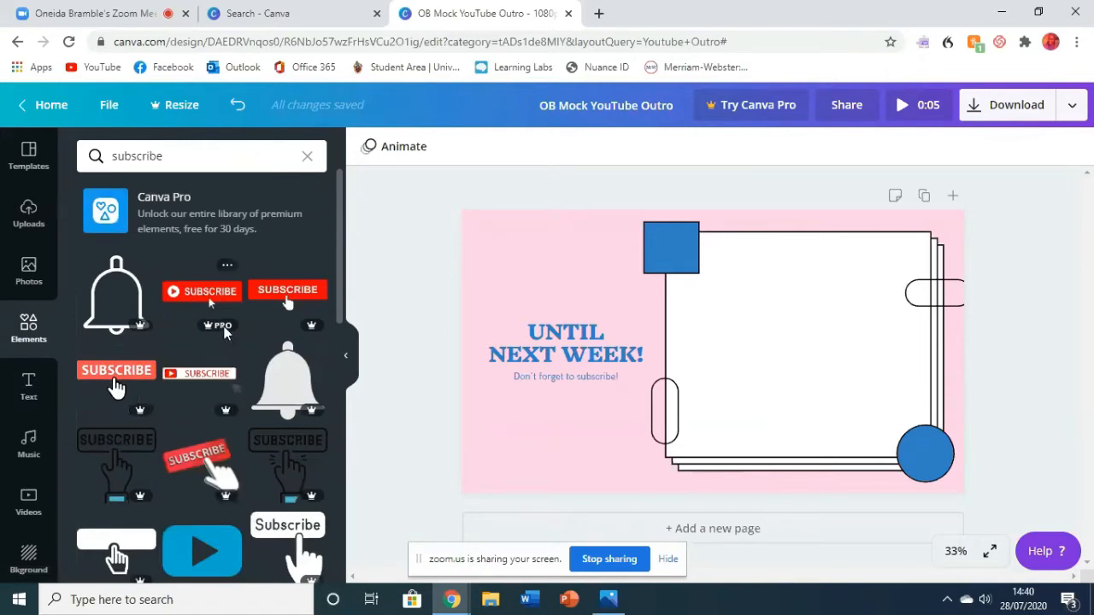
pyautogui.scroll(-4, 260, 389)
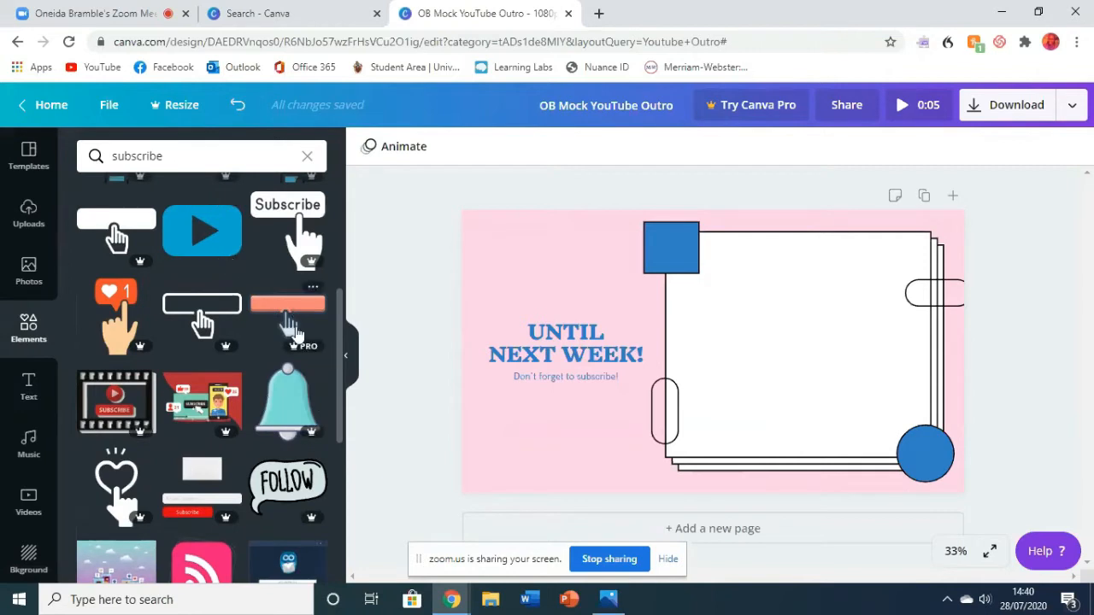
pyautogui.scroll(-6, 239, 274)
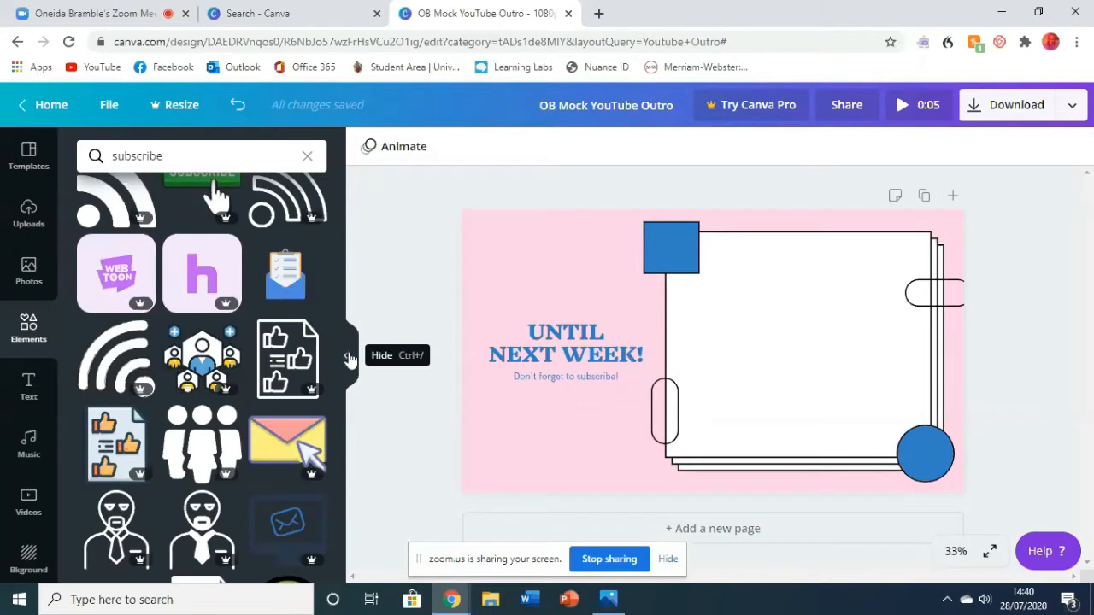
pyautogui.click(351, 357)
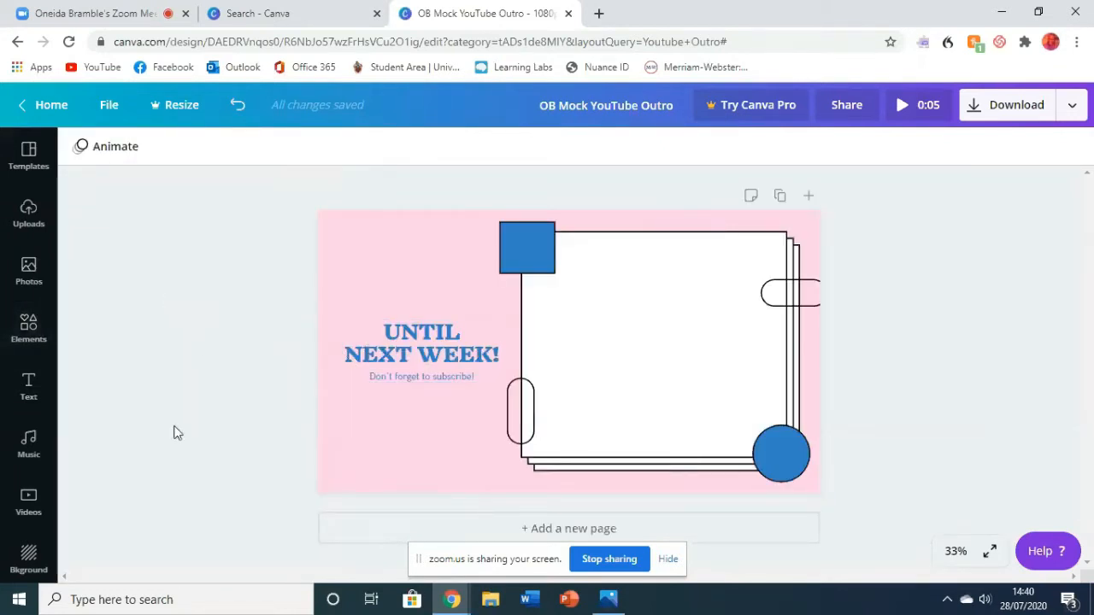
# - Look through the uploaded images and the audio track library, closing each without adding anything
pyautogui.click(29, 209)
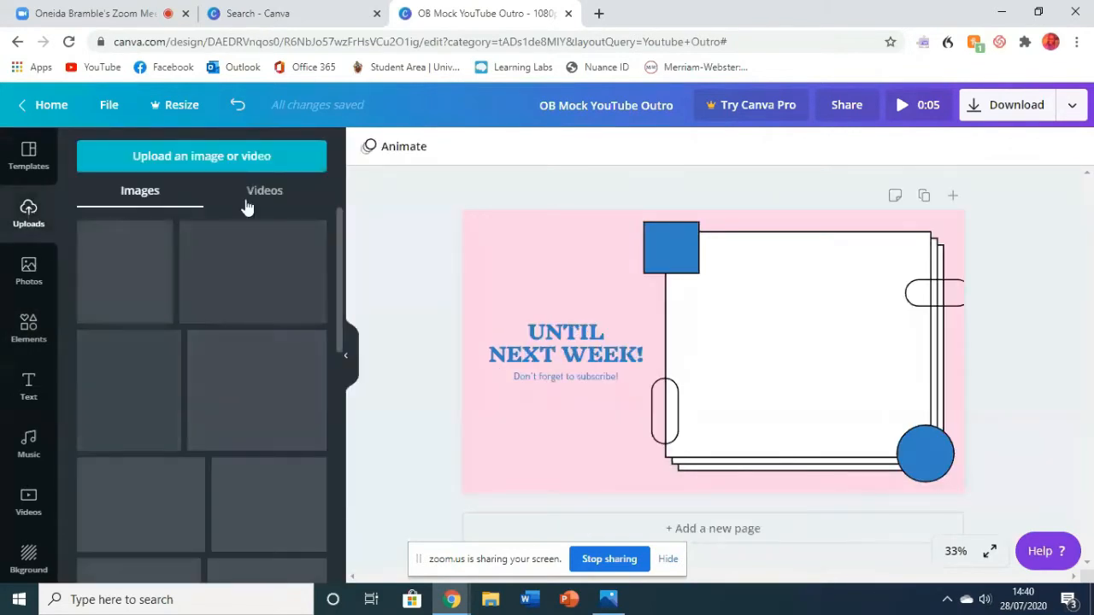
pyautogui.scroll(-2, 262, 385)
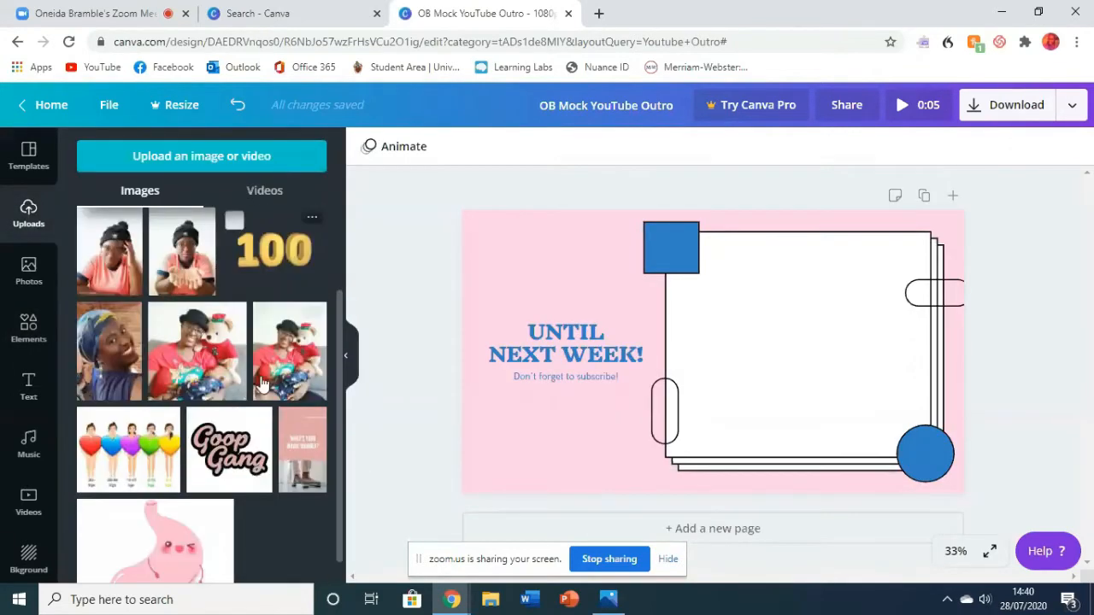
pyautogui.click(354, 366)
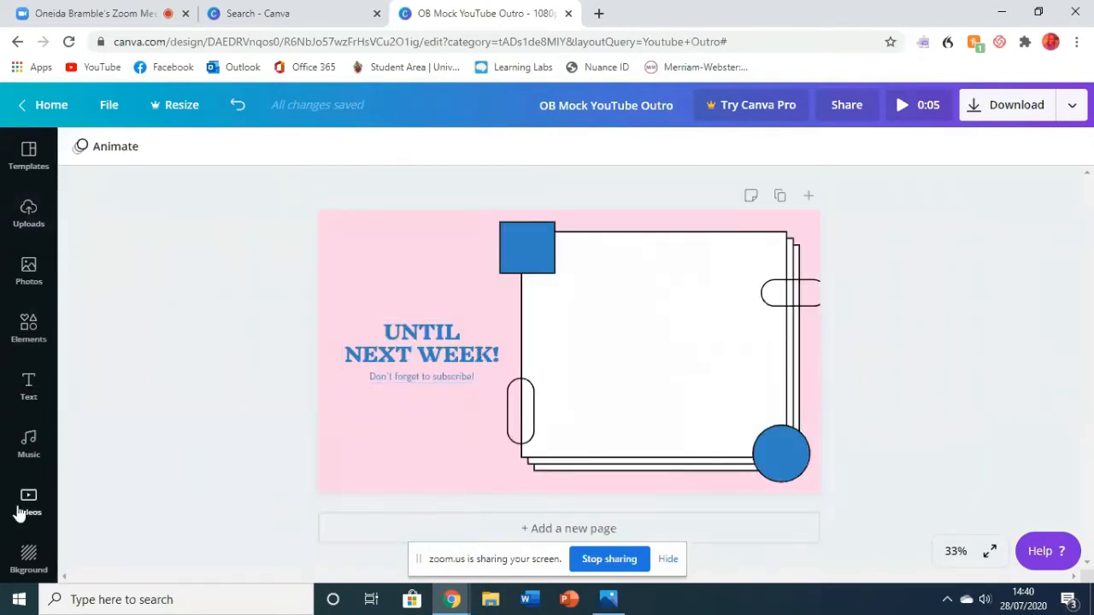
pyautogui.click(47, 460)
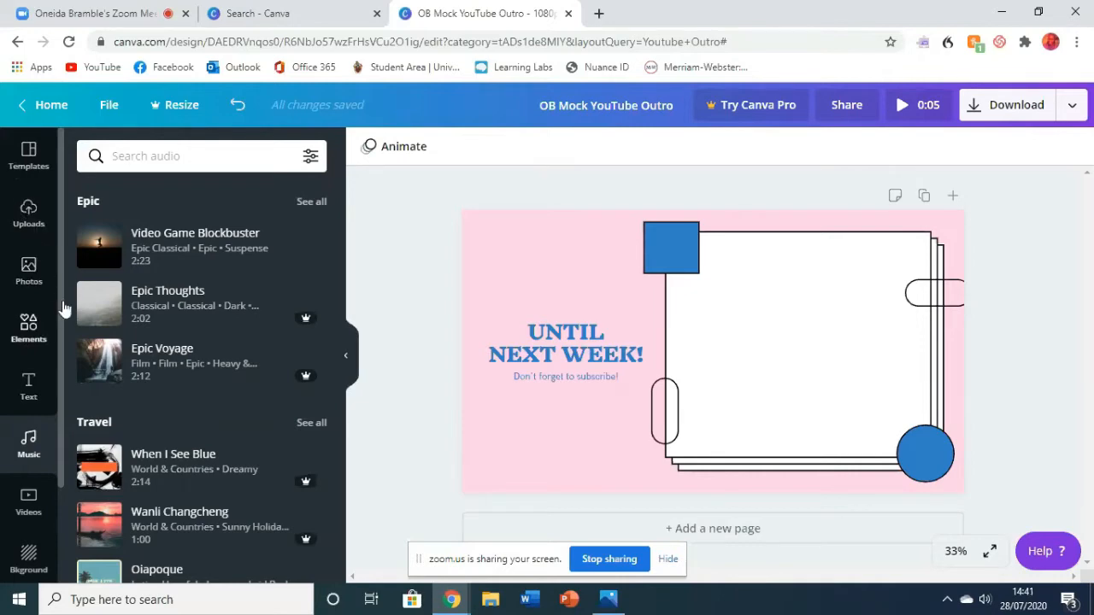
pyautogui.click(350, 359)
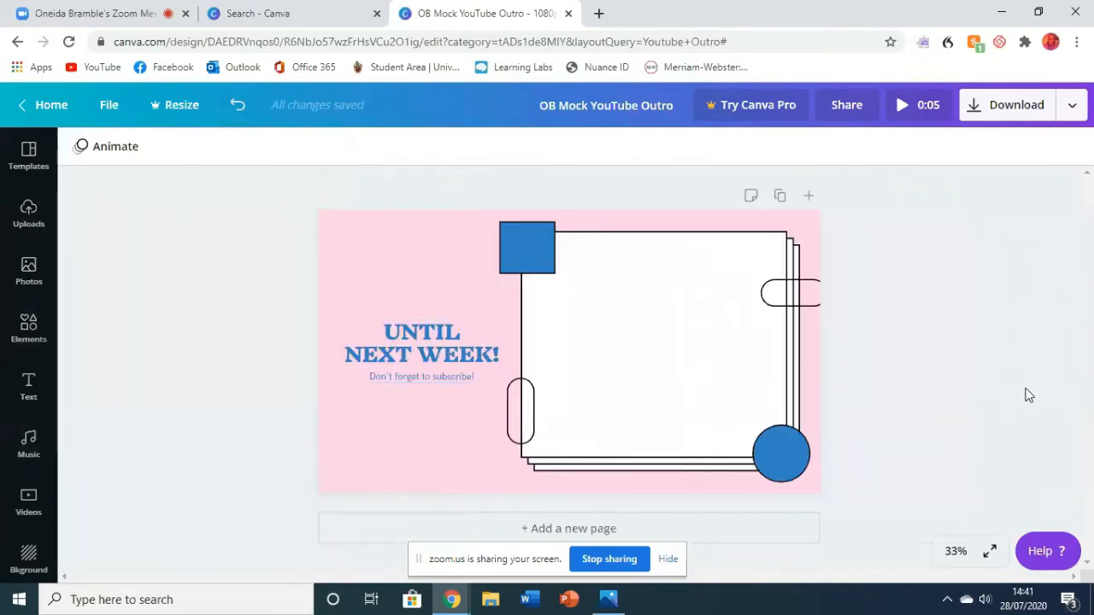
# - View the design in full screen and at 125% zoom, and return the canvas zoom to Fit
pyautogui.click(991, 557)
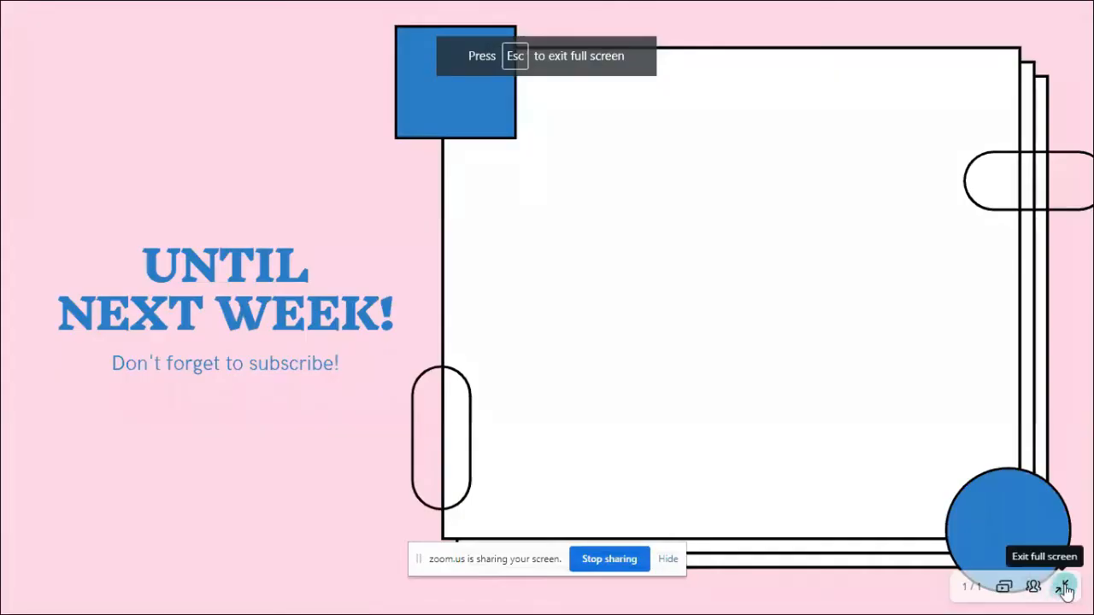
pyautogui.click(1065, 588)
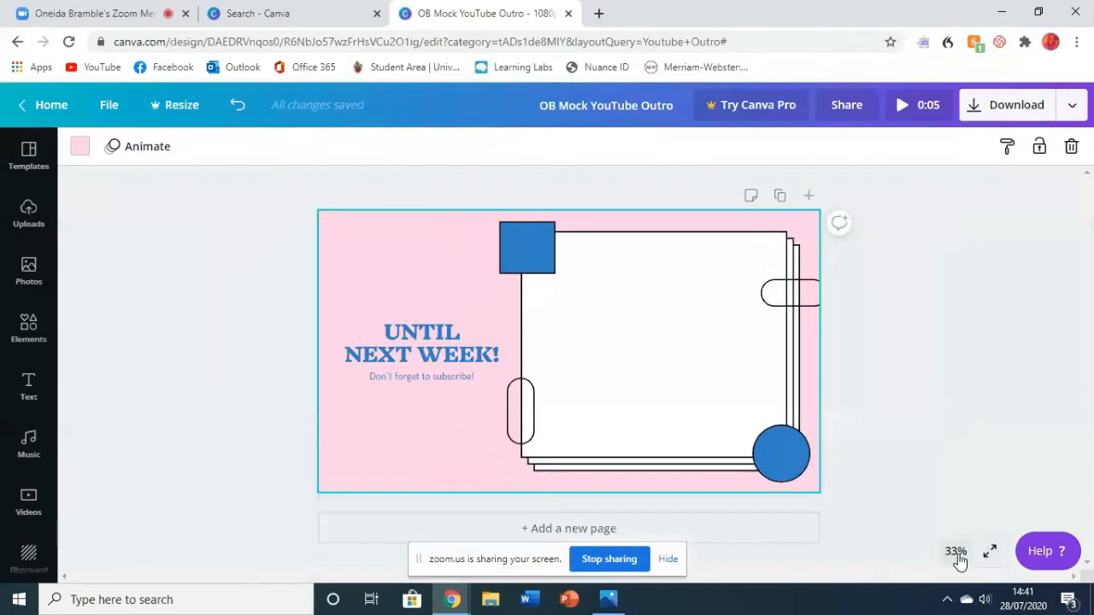
pyautogui.click(956, 552)
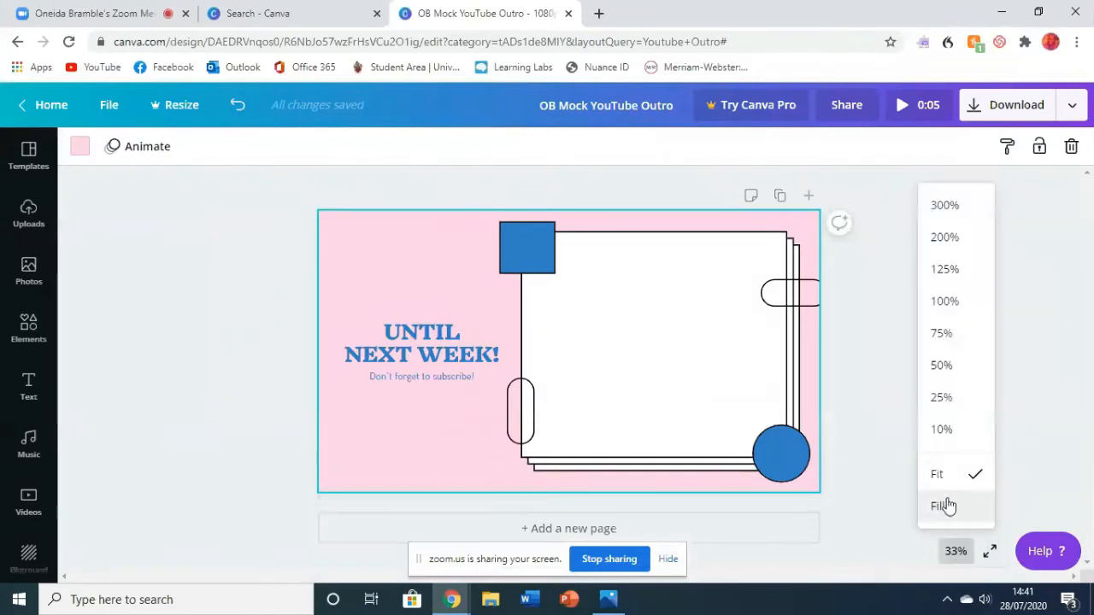
pyautogui.click(945, 269)
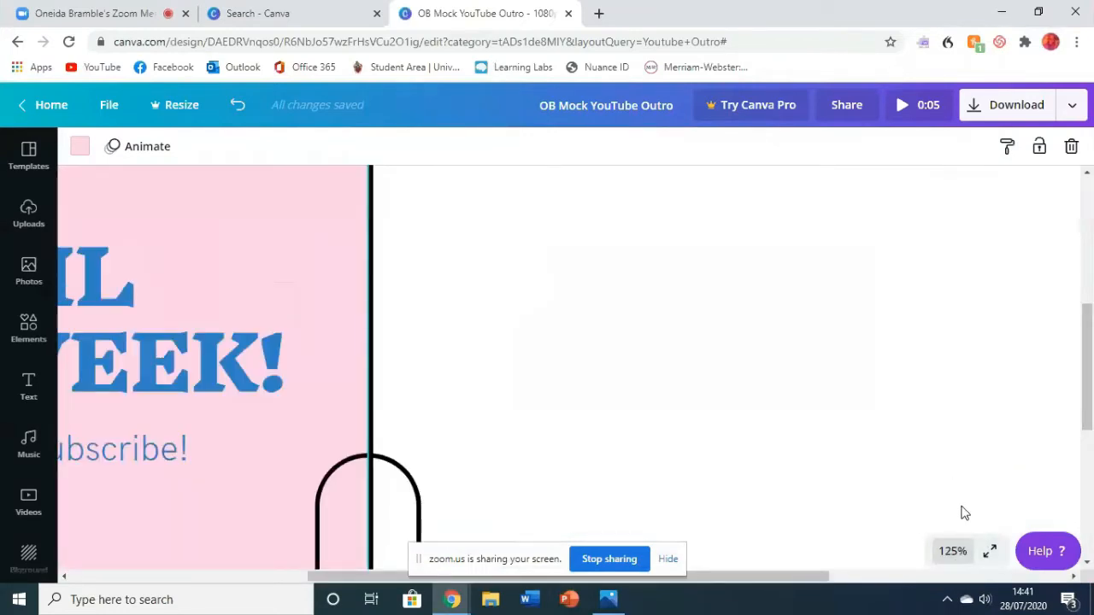
pyautogui.click(955, 551)
pyautogui.click(939, 478)
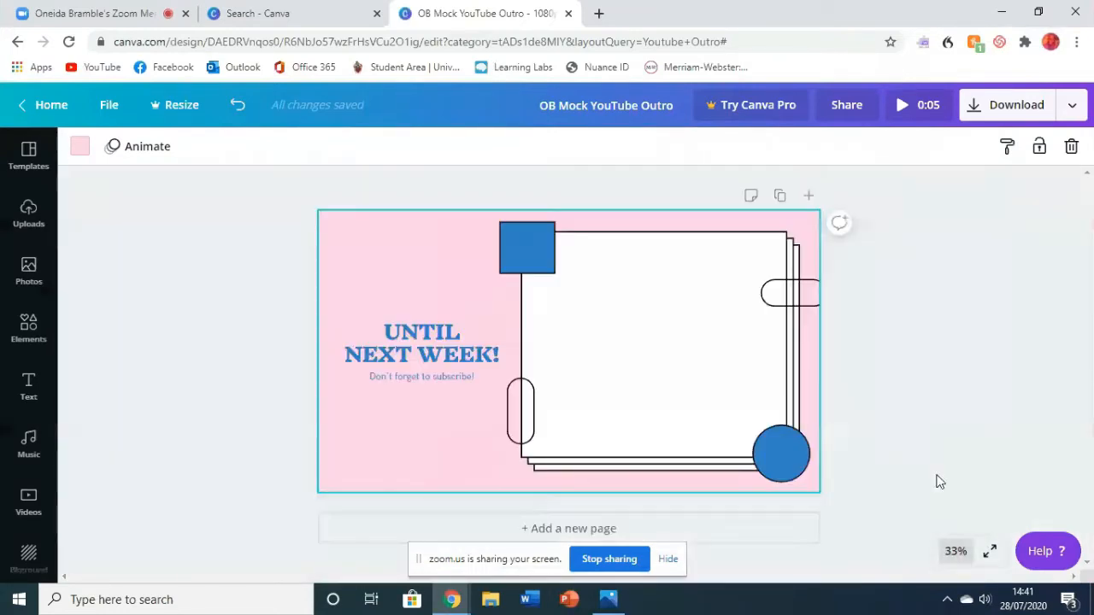
# - Try bright pink, yellow, olive #8b8500 and black #000000 as the page's background colour
pyautogui.click(904, 342)
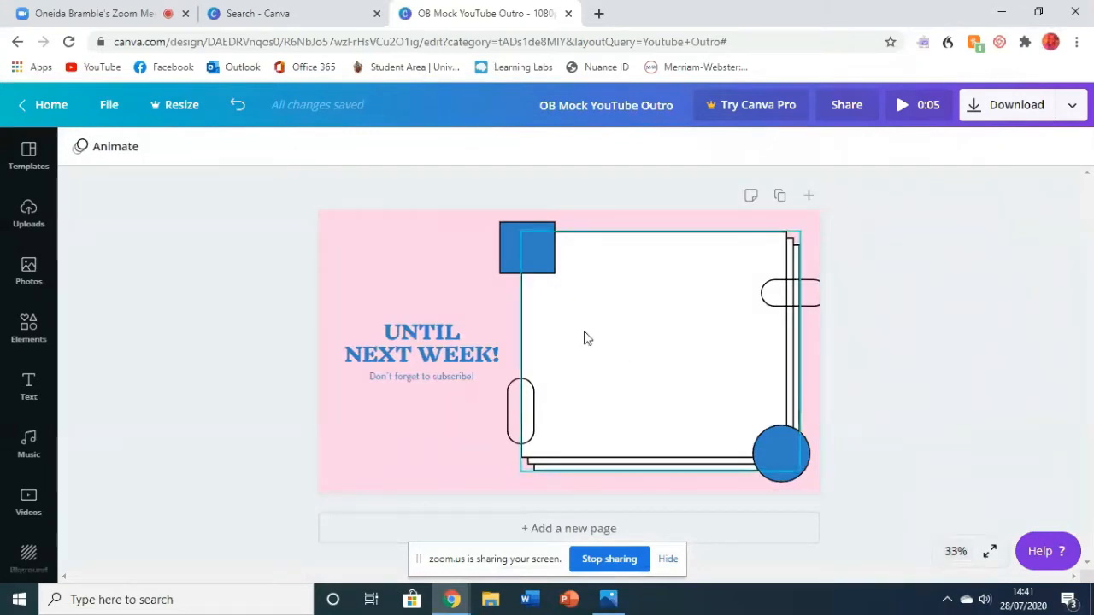
pyautogui.click(436, 278)
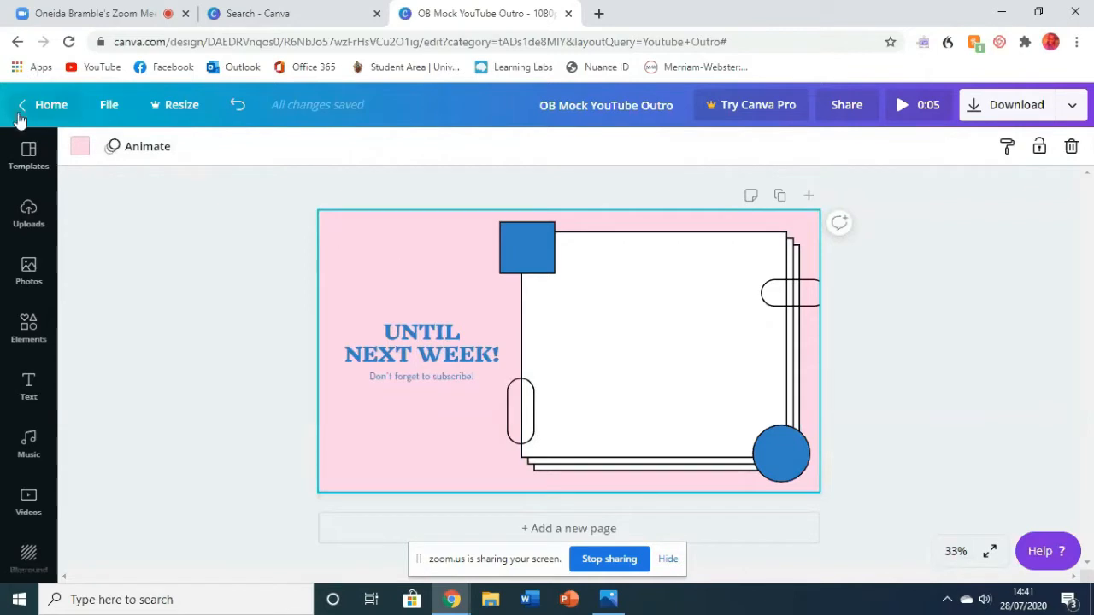
pyautogui.click(80, 146)
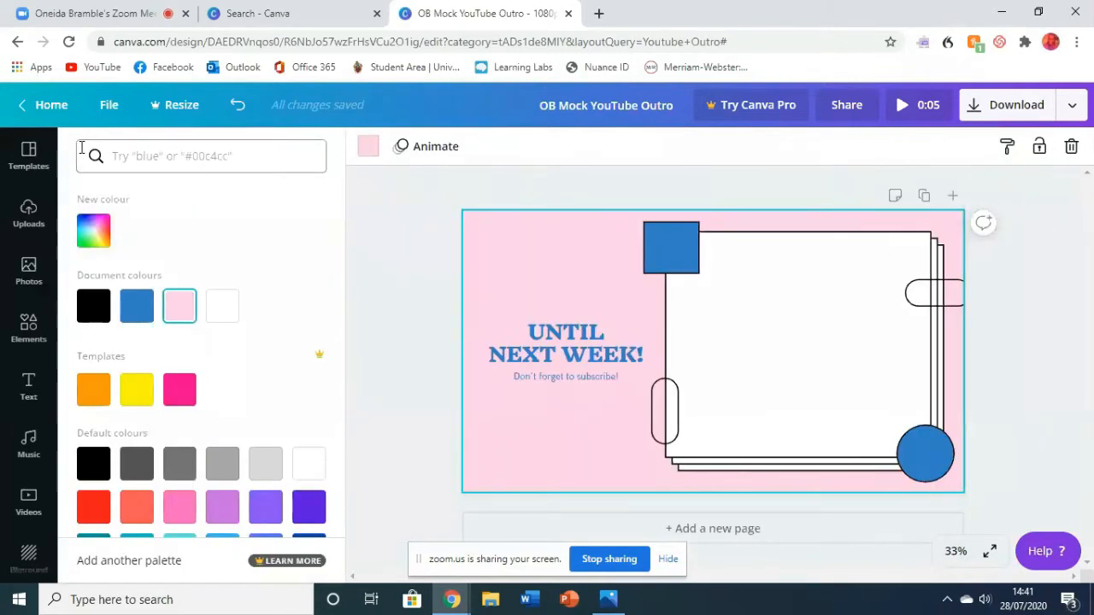
pyautogui.click(180, 391)
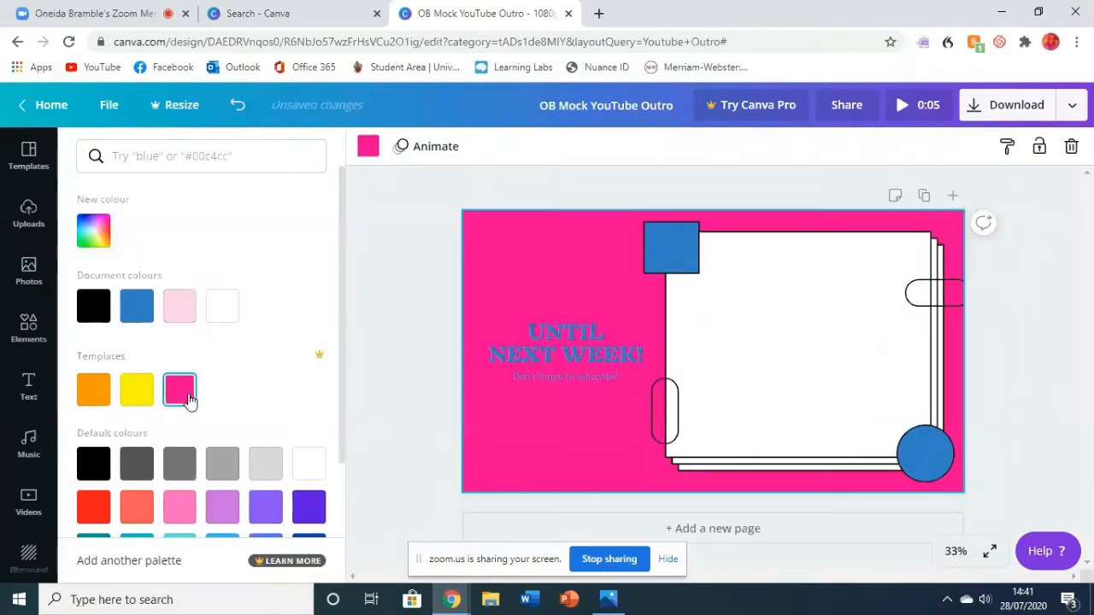
pyautogui.click(135, 394)
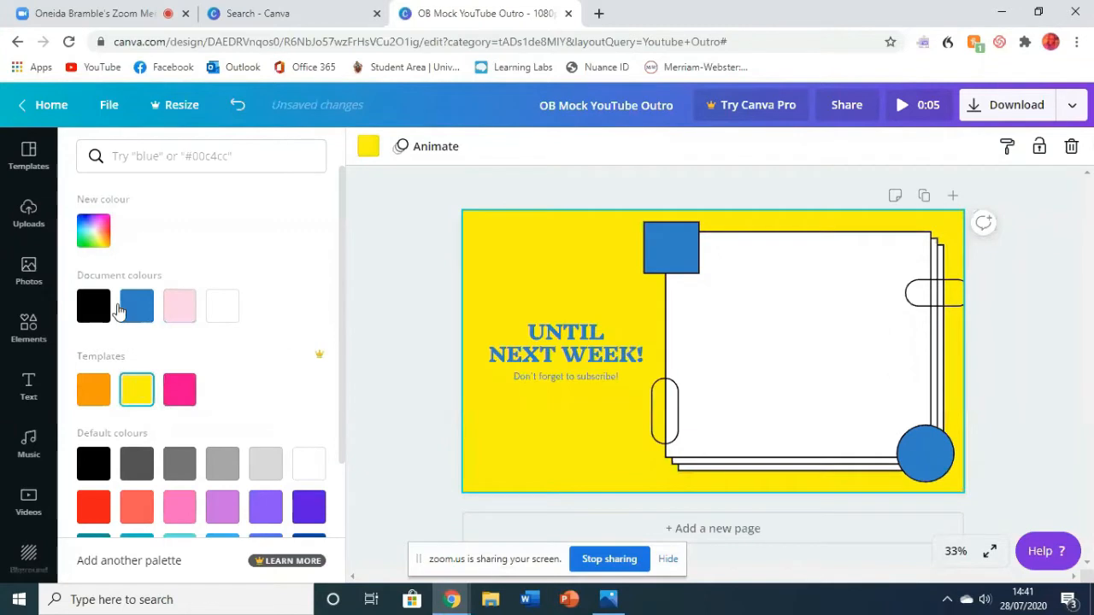
pyautogui.click(92, 235)
pyautogui.click(299, 308)
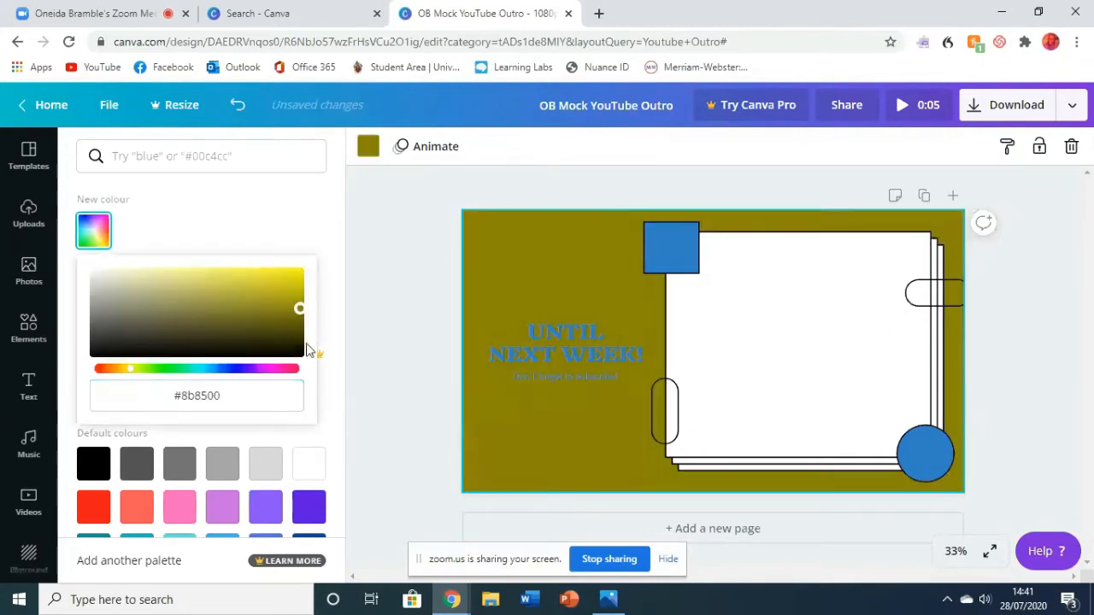
pyautogui.click(302, 353)
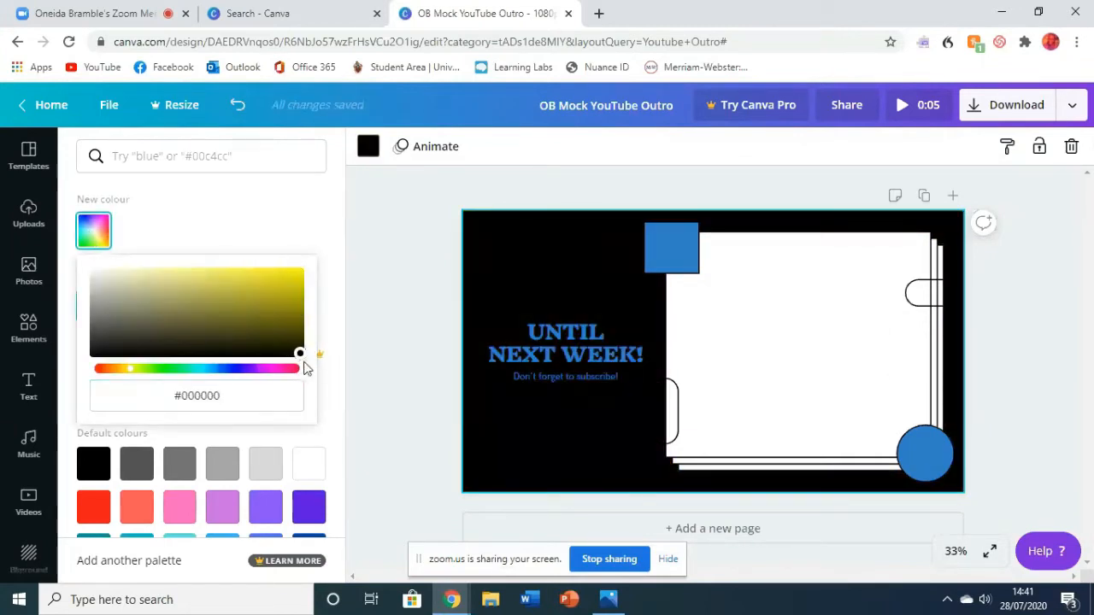
# - Try a custom purple background, first dark purple #694879 and then light purple #ddadf4
pyautogui.moveTo(305, 367); pyautogui.dragTo(174, 320)
pyautogui.moveTo(233, 370)
pyautogui.mouseDown()
pyautogui.moveTo(281, 372)
pyautogui.moveTo(251, 369)
pyautogui.mouseUp()
pyautogui.click(174, 314)
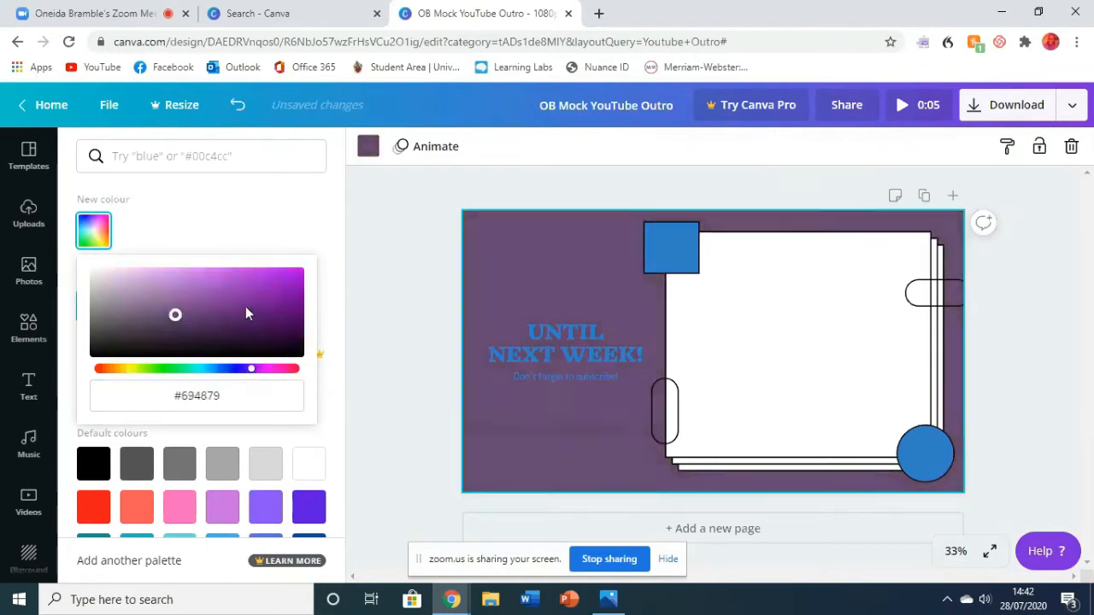
pyautogui.moveTo(246, 313); pyautogui.dragTo(152, 272)
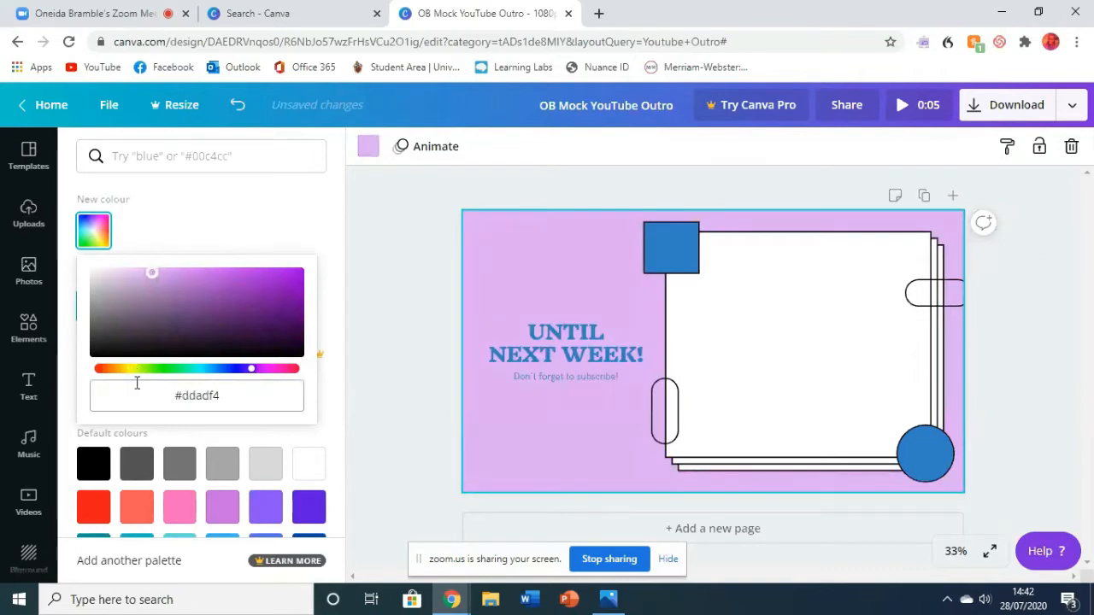
# - Set the page background to the custom bright green #6bff37 and close the colour choices
pyautogui.moveTo(137, 368); pyautogui.dragTo(156, 369)
pyautogui.moveTo(151, 272); pyautogui.dragTo(256, 261)
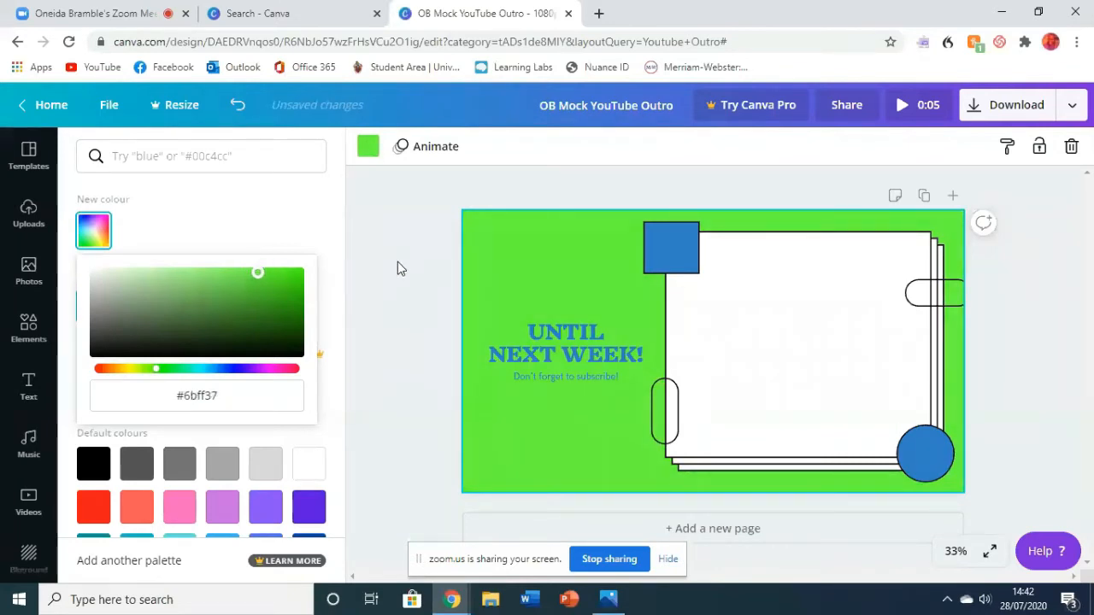
pyautogui.click(232, 400)
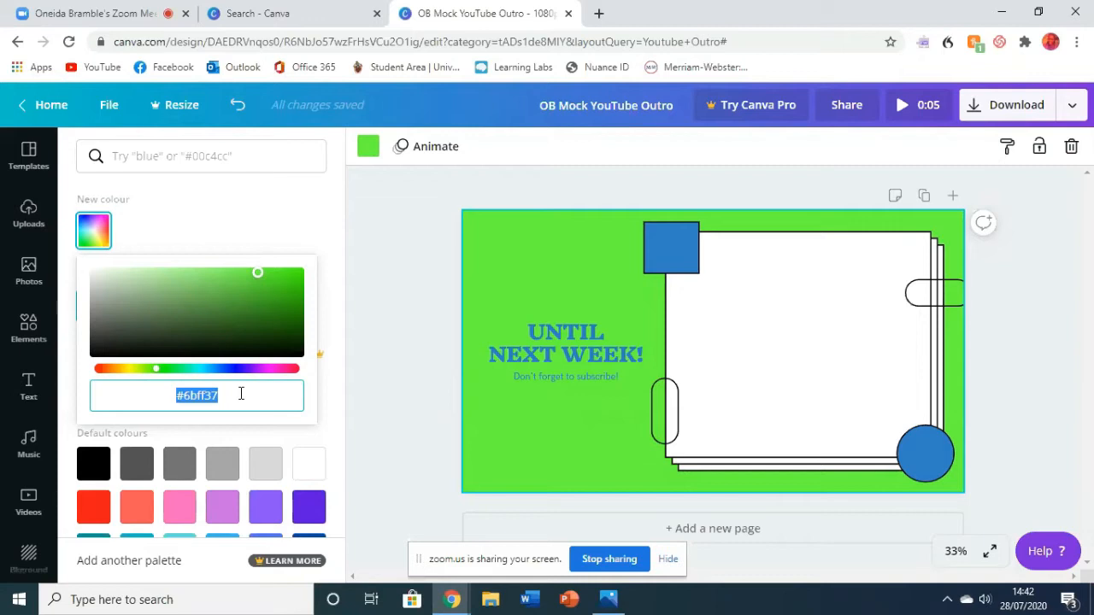
pyautogui.click(209, 163)
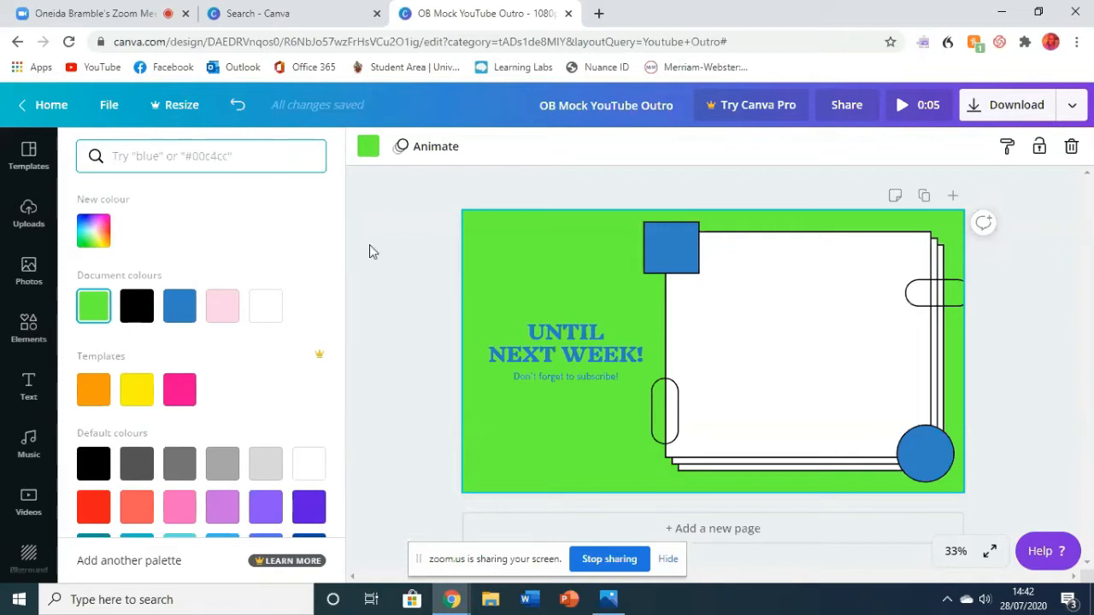
pyautogui.click(383, 319)
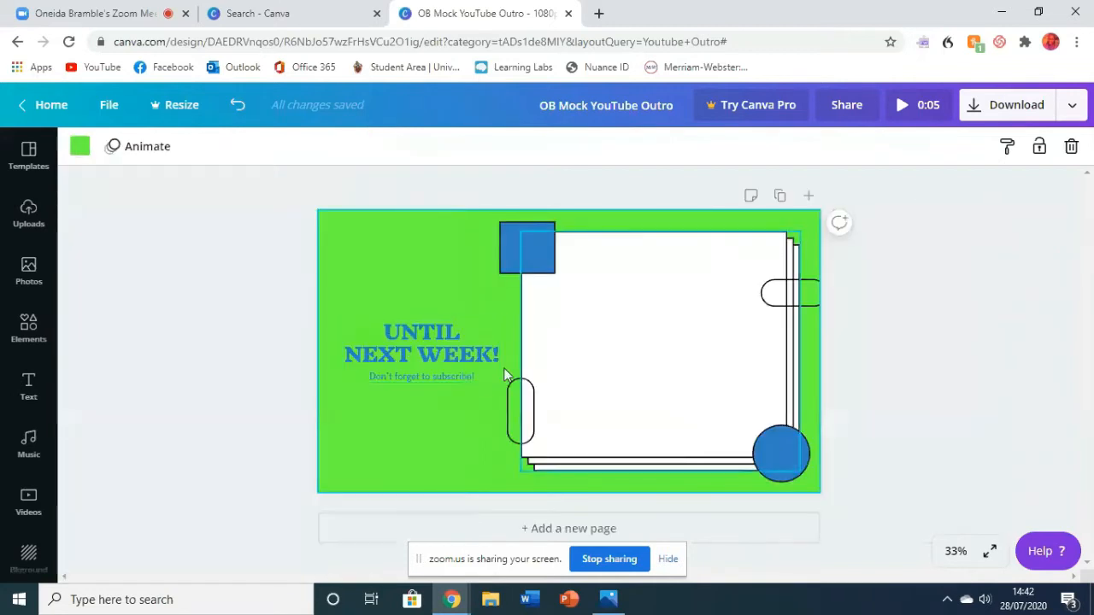
# - Move the "Until Next Week!" text group up to the page's upper-left corner, beside the blue square
pyautogui.moveTo(467, 350); pyautogui.dragTo(456, 250)
pyautogui.click(441, 307)
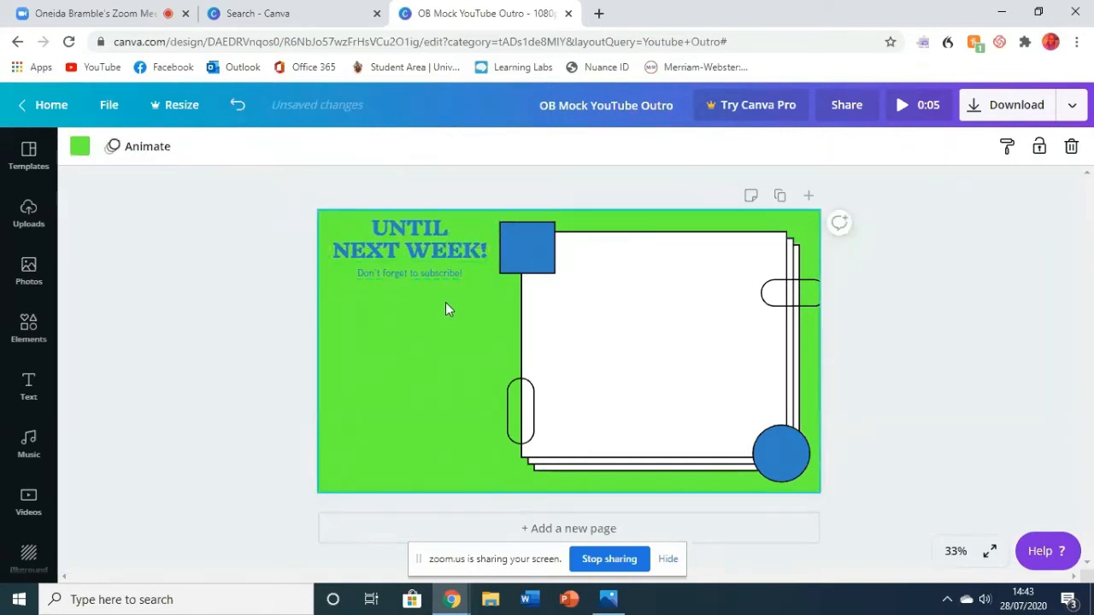
# - Select the "Until Next Week!" heading text and look through the available fonts, closing the list without changing the font
pyautogui.click(457, 249)
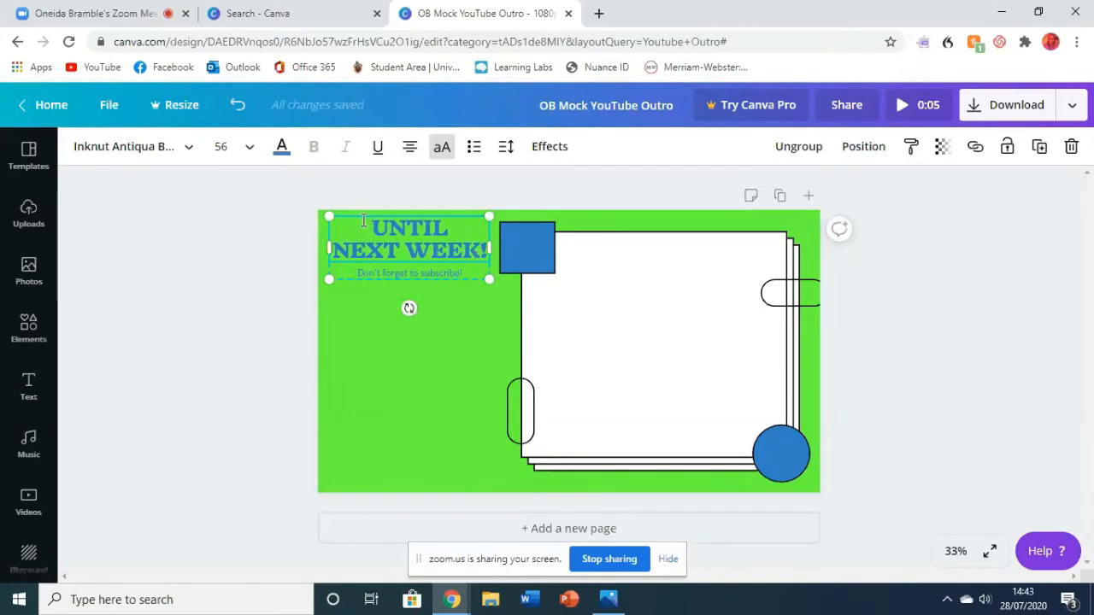
pyautogui.moveTo(368, 224); pyautogui.dragTo(337, 215)
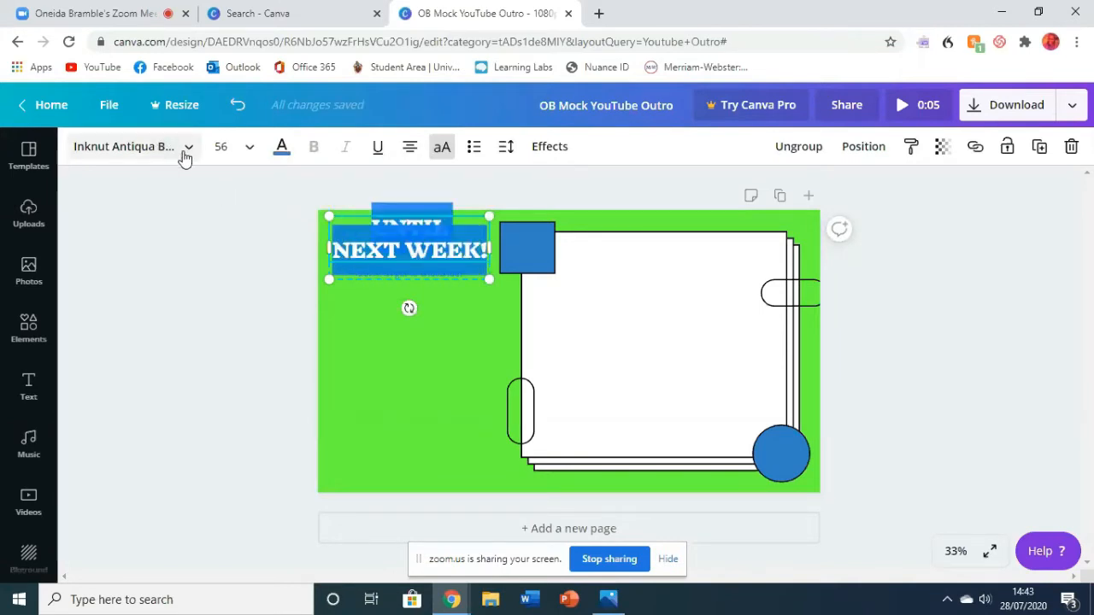
pyautogui.click(187, 163)
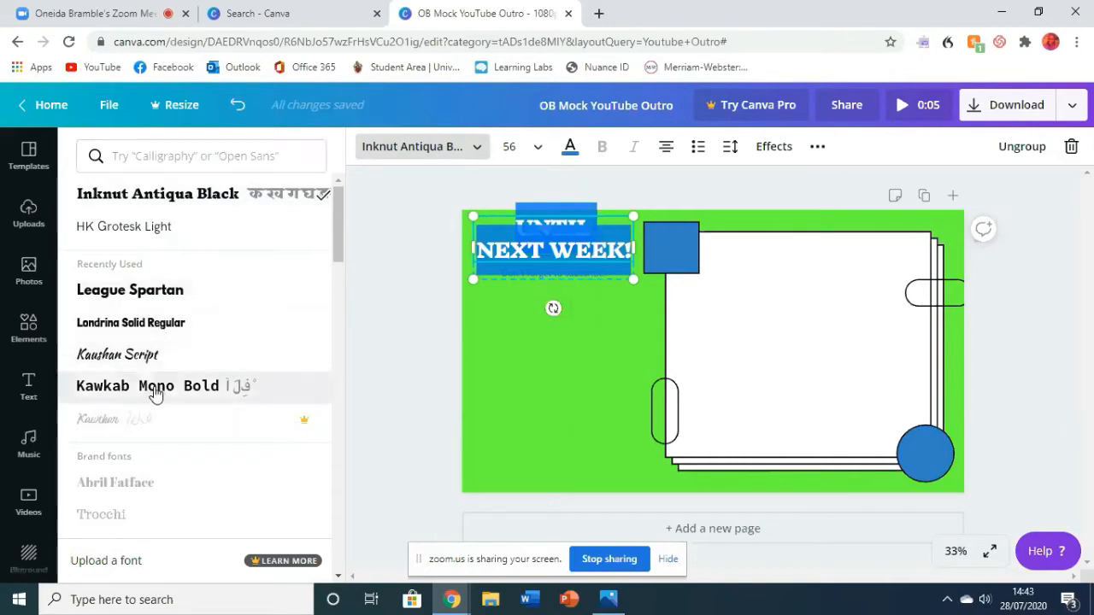
pyautogui.scroll(-5, 143, 279)
pyautogui.scroll(3, 335, 379)
pyautogui.scroll(-2, 283, 459)
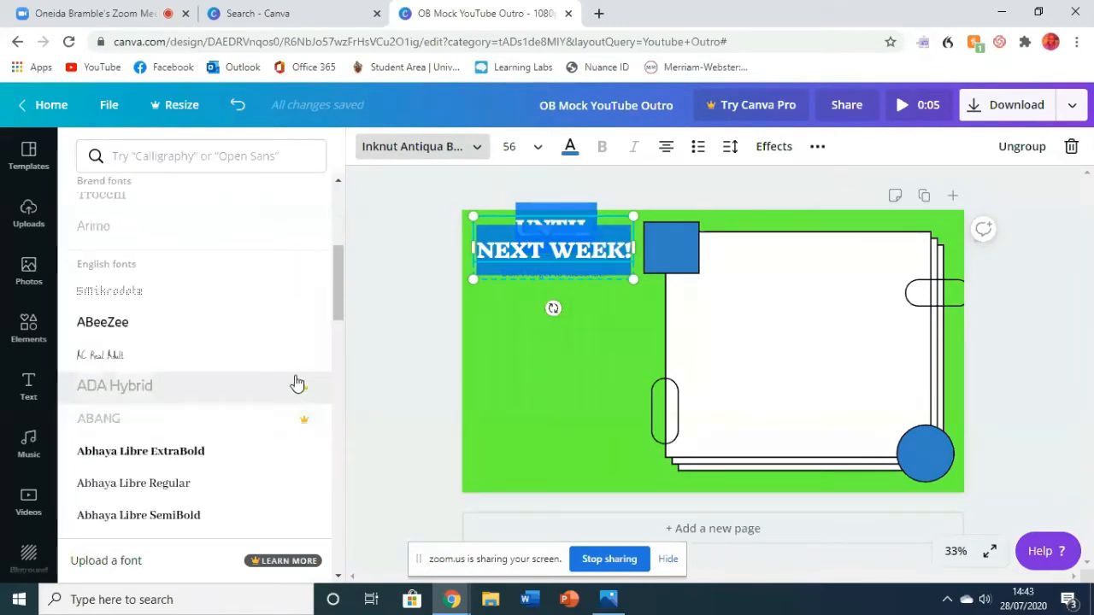
pyautogui.scroll(-4, 262, 416)
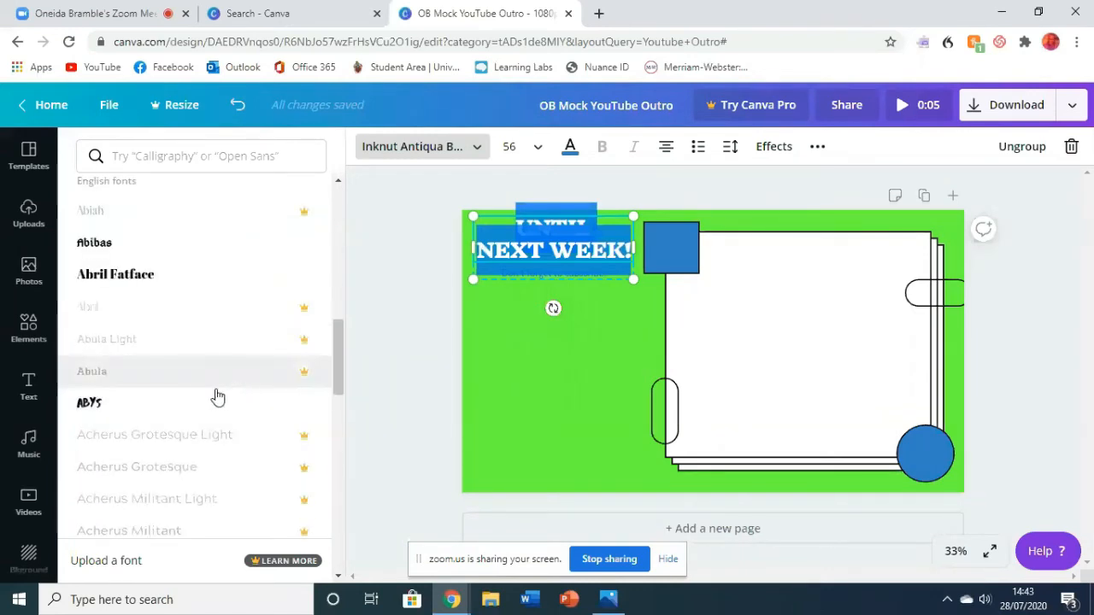
pyautogui.scroll(-4, 218, 398)
pyautogui.scroll(15, 214, 393)
pyautogui.click(384, 203)
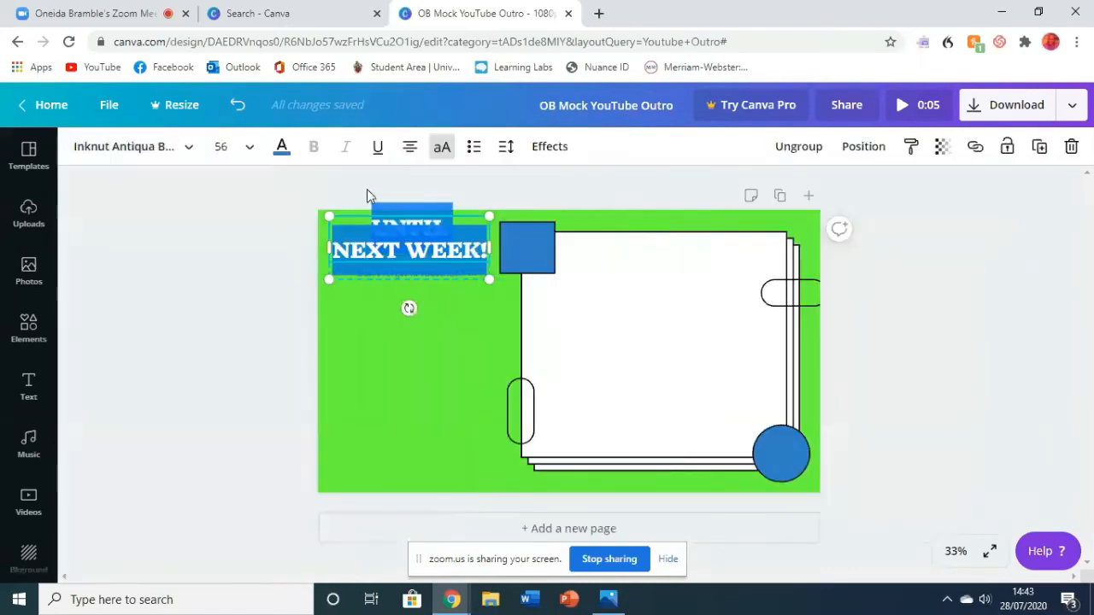
# - Set the "Until Next Week!" heading's text colour to white #ffffff and deselect the heading
pyautogui.click(281, 147)
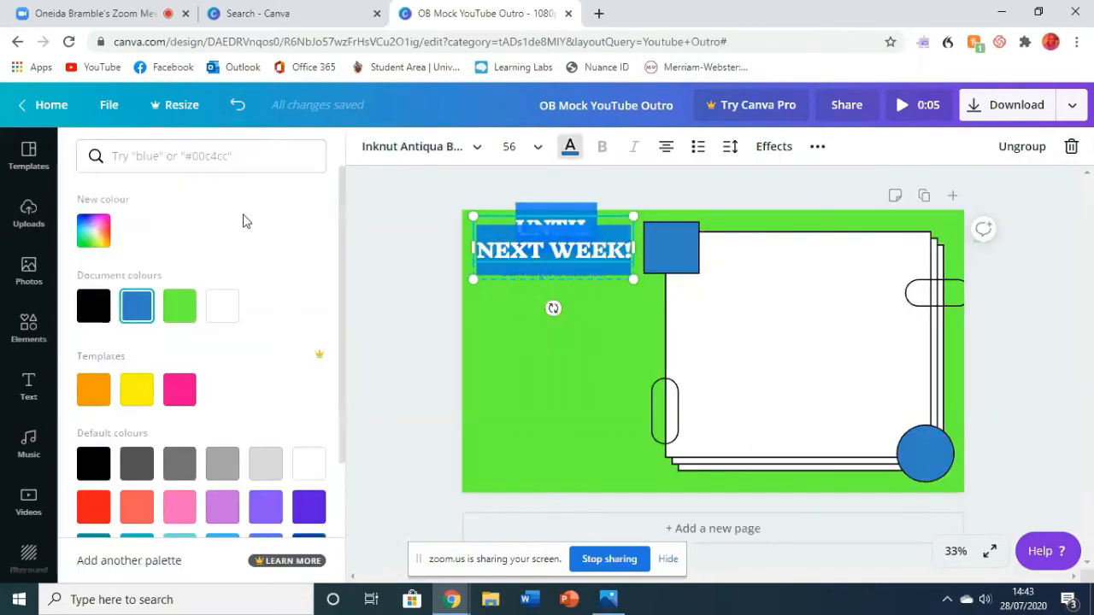
pyautogui.click(92, 308)
pyautogui.click(95, 234)
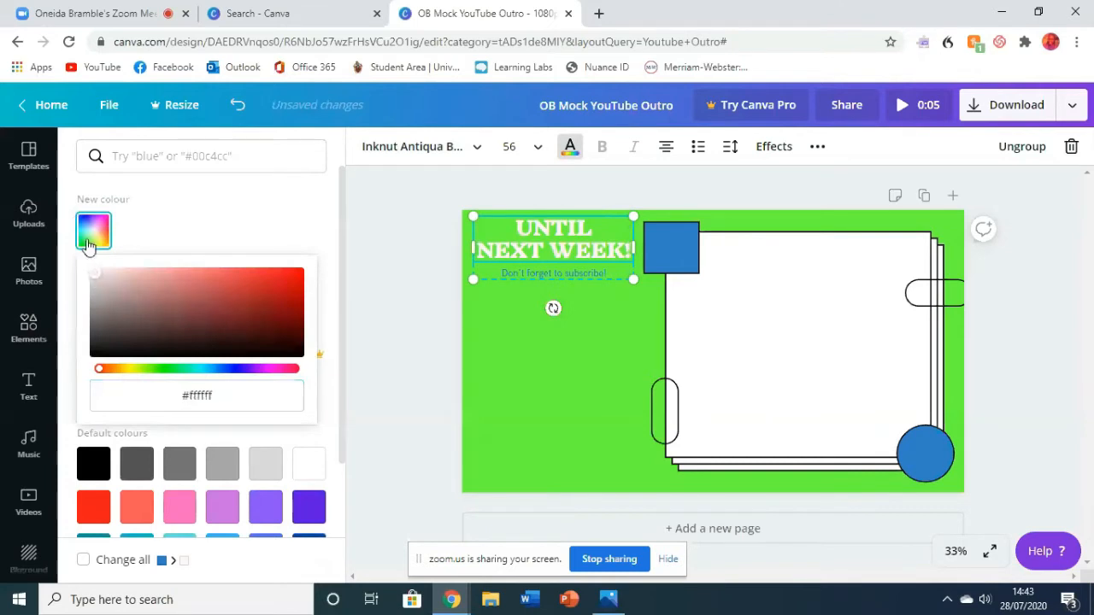
pyautogui.click(392, 267)
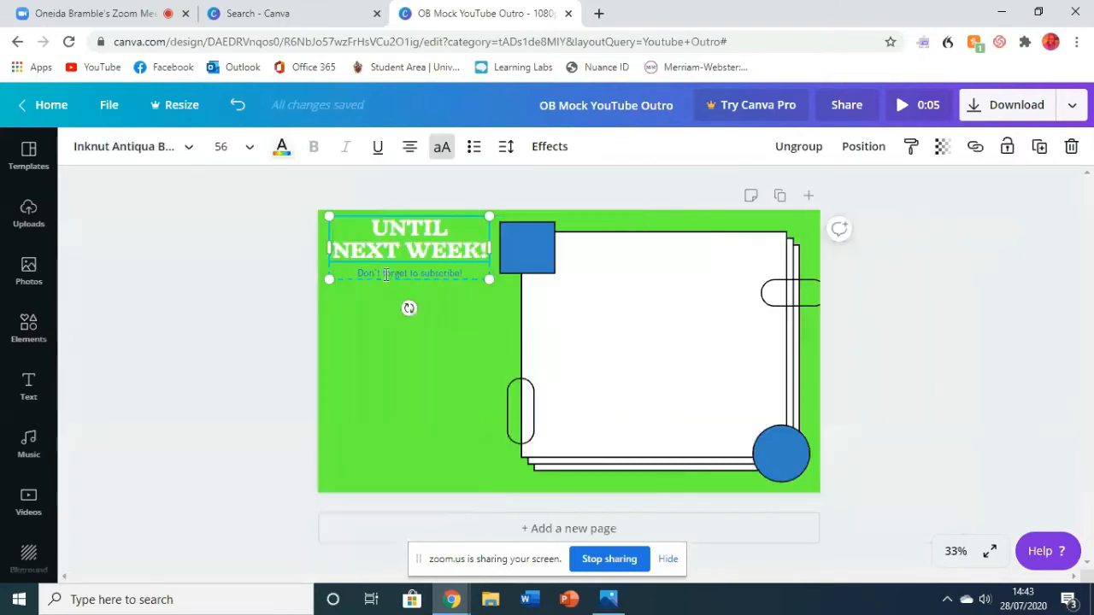
pyautogui.click(1005, 334)
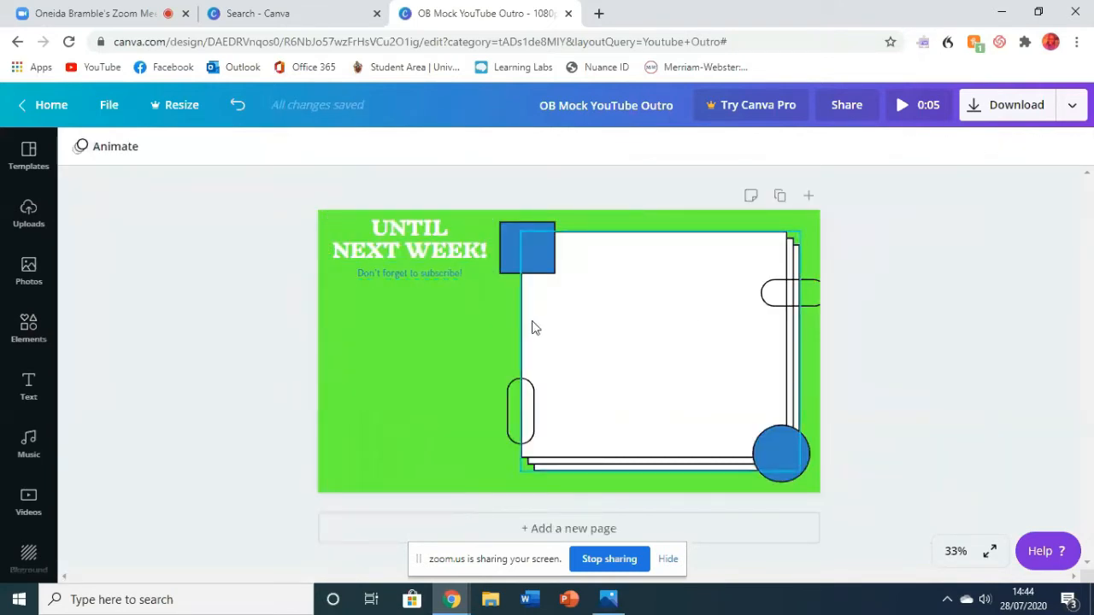
# - Try the Splice text effect on the "Until Next Week!" heading with black and then white as the effect colour
pyautogui.click(468, 265)
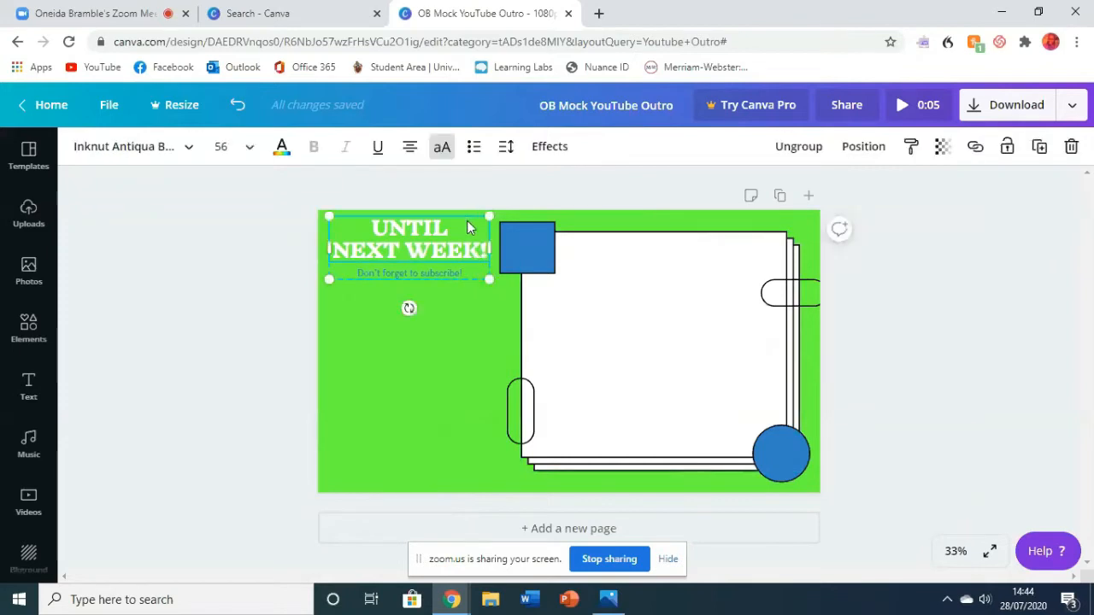
pyautogui.click(547, 147)
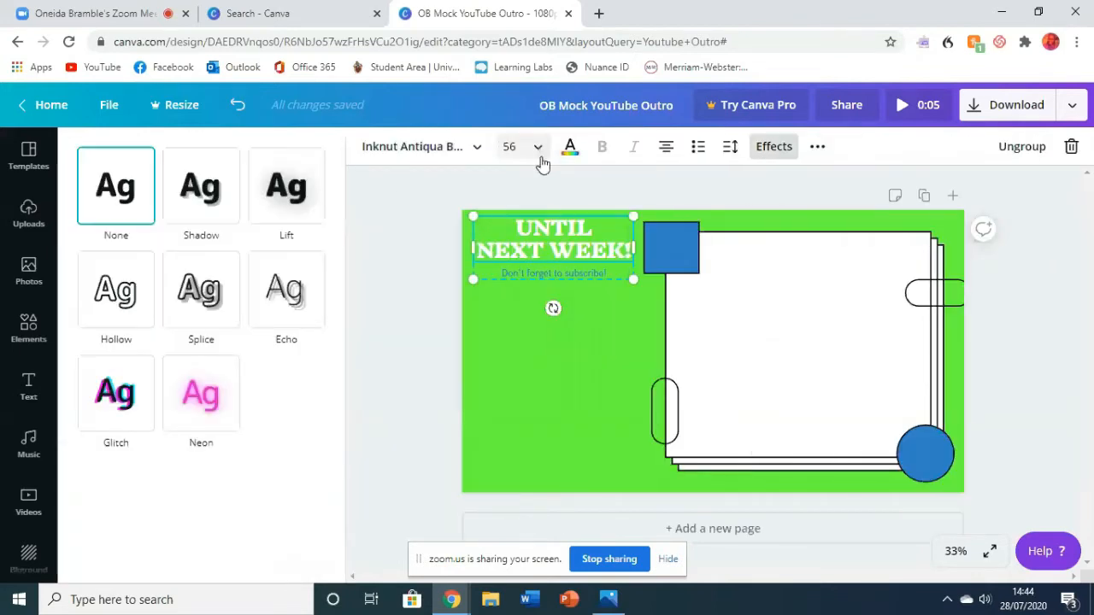
pyautogui.click(235, 308)
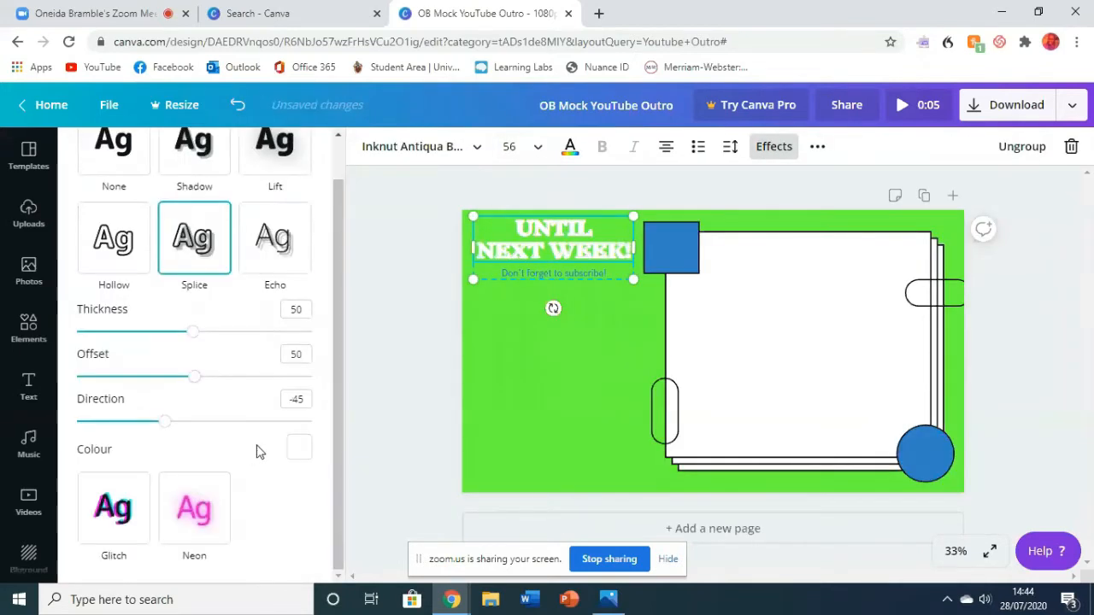
pyautogui.click(298, 447)
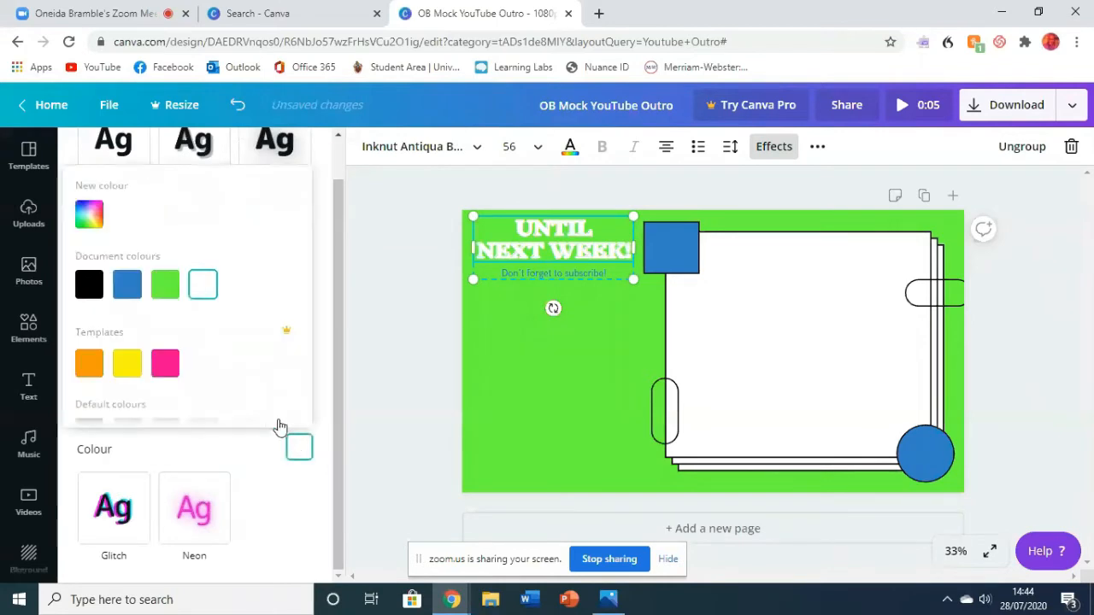
pyautogui.click(89, 284)
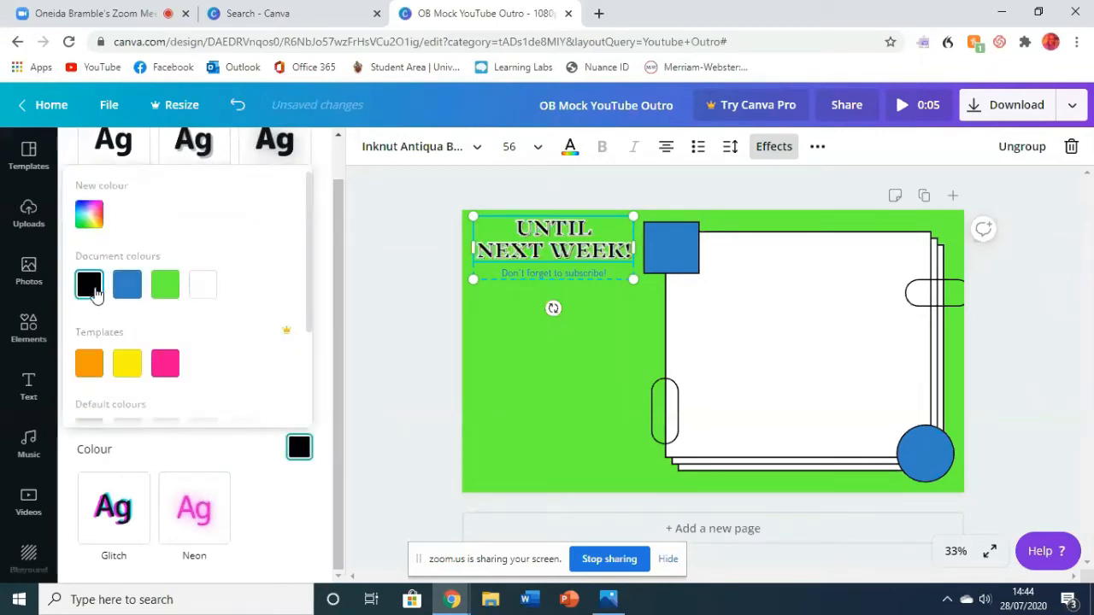
pyautogui.click(202, 283)
pyautogui.press('Escape')
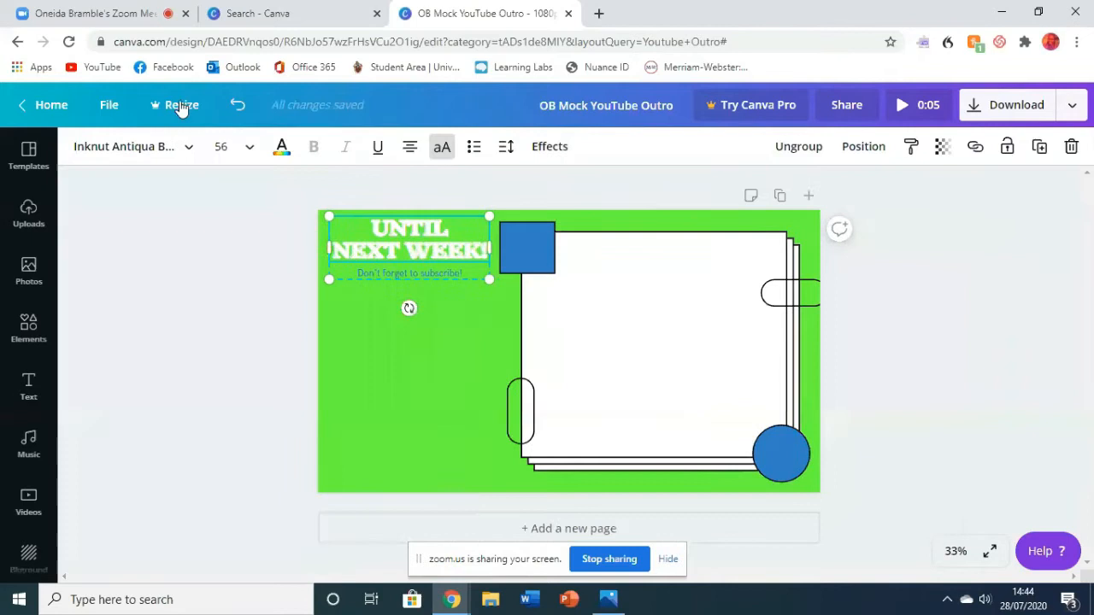
# - Undo the Splice effect changes on the "Until Next Week!" heading and deselect the text
pyautogui.click(237, 106)
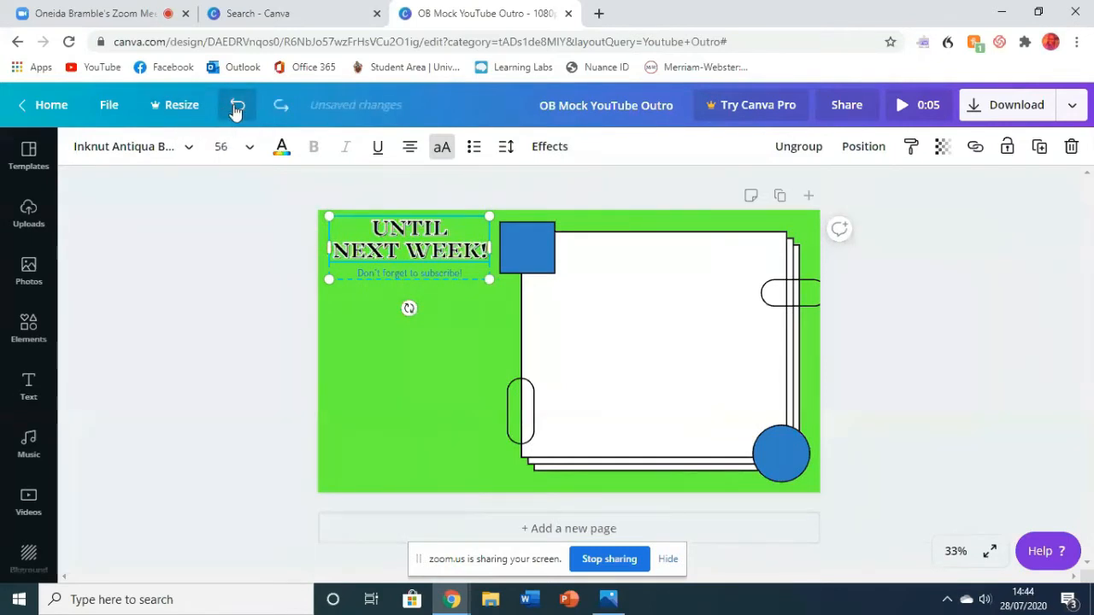
pyautogui.click(236, 109)
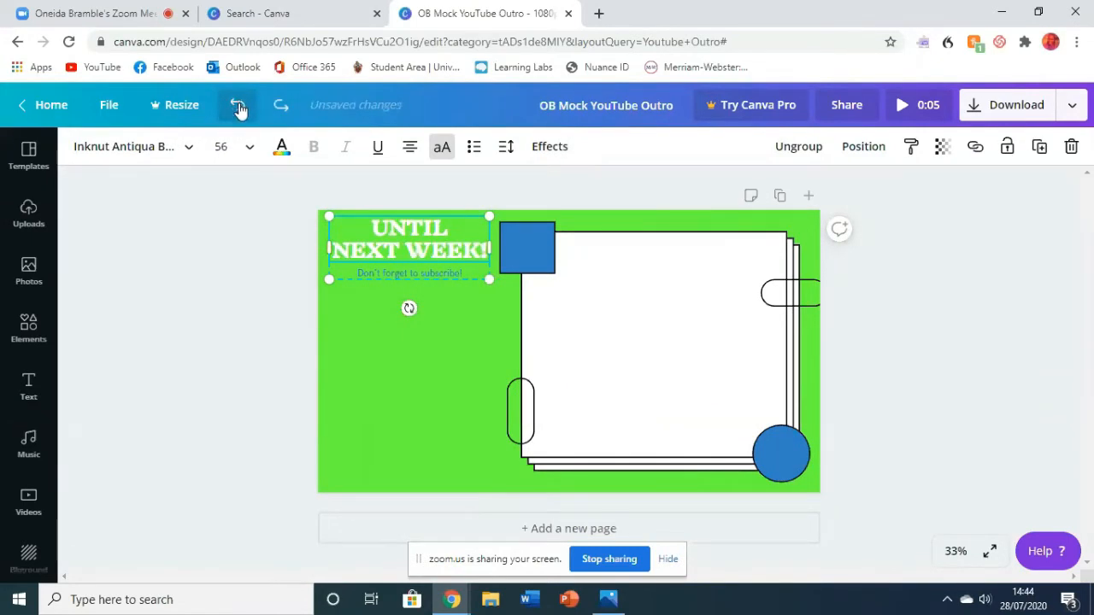
pyautogui.click(217, 212)
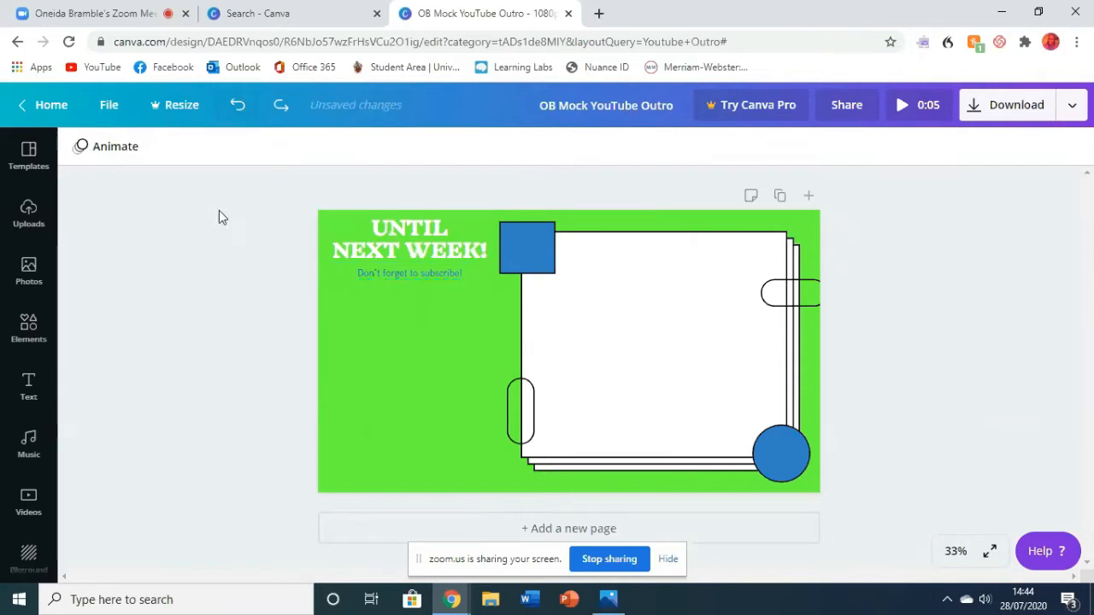
# - Set the text colour of the "Don't forget to subscribe!" line to the pink template colour
pyautogui.click(445, 274)
pyautogui.moveTo(462, 273); pyautogui.dragTo(310, 252)
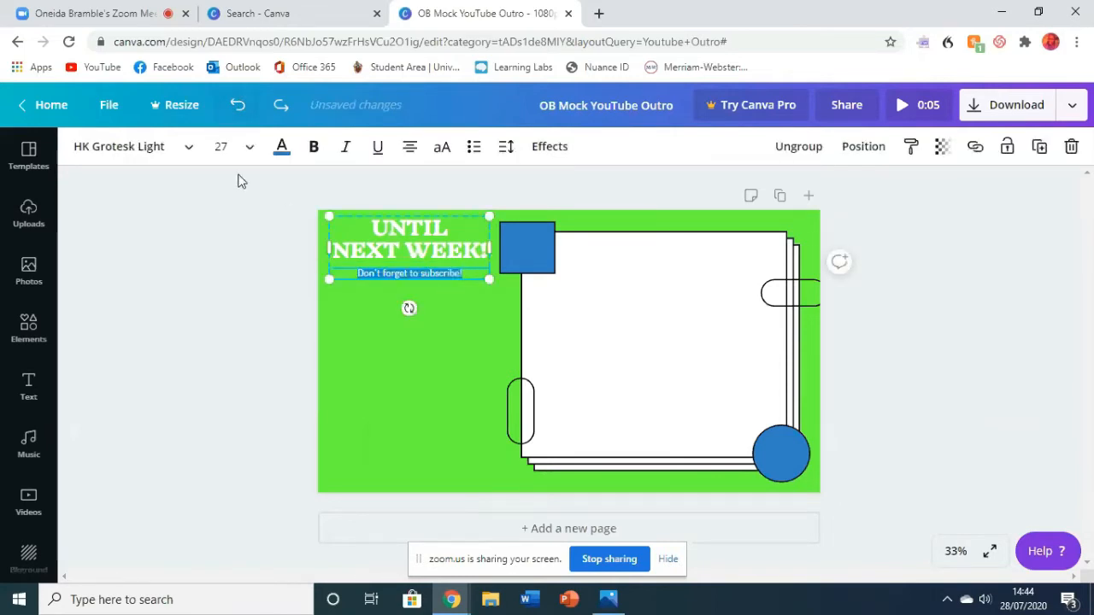
pyautogui.click(282, 152)
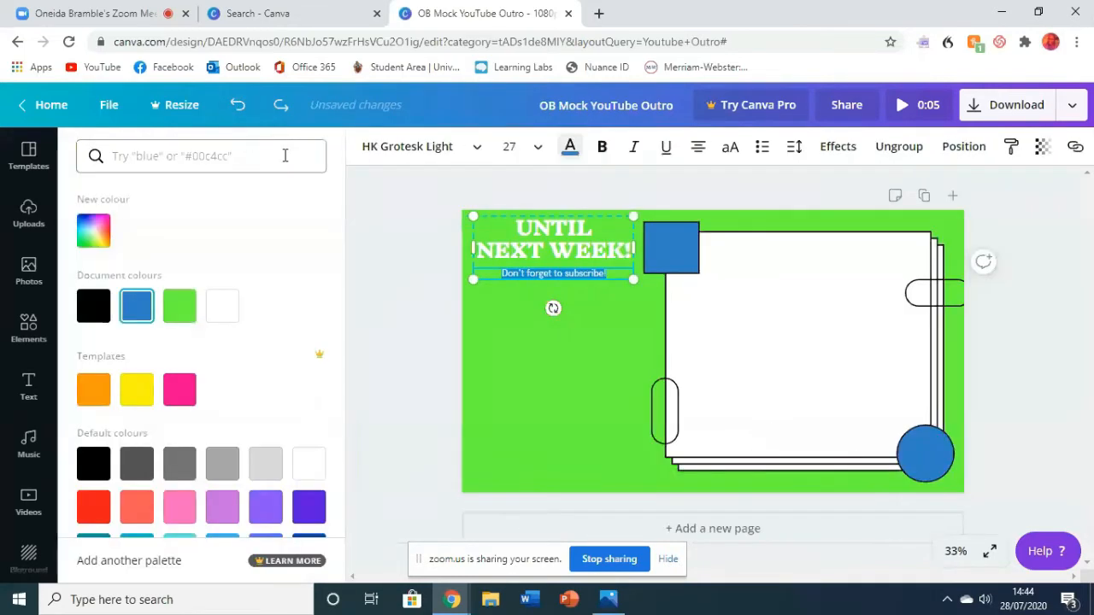
pyautogui.click(94, 306)
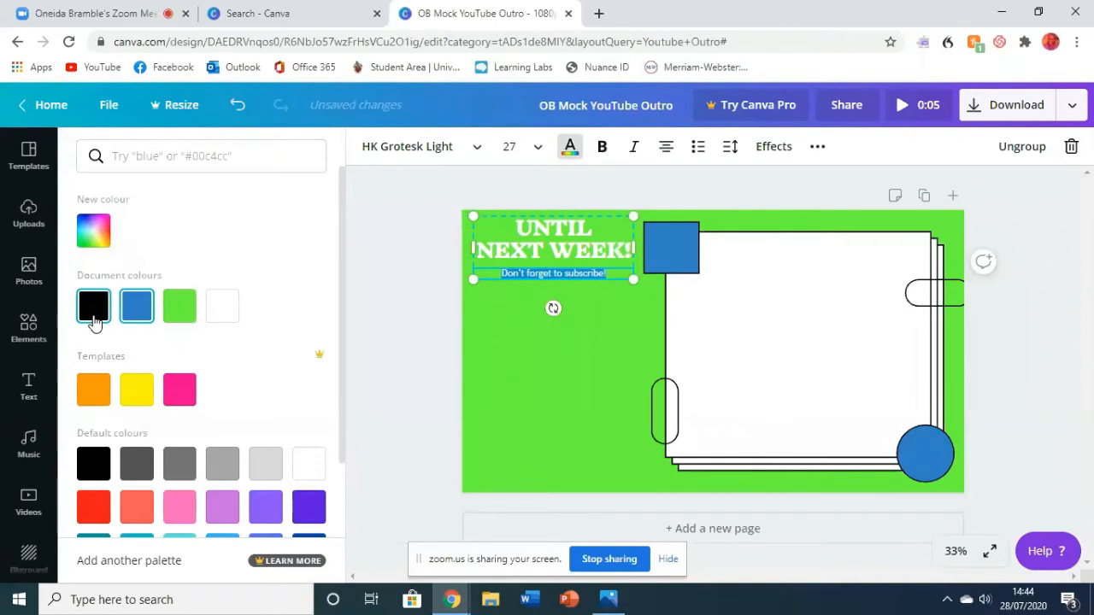
pyautogui.click(194, 399)
pyautogui.click(393, 359)
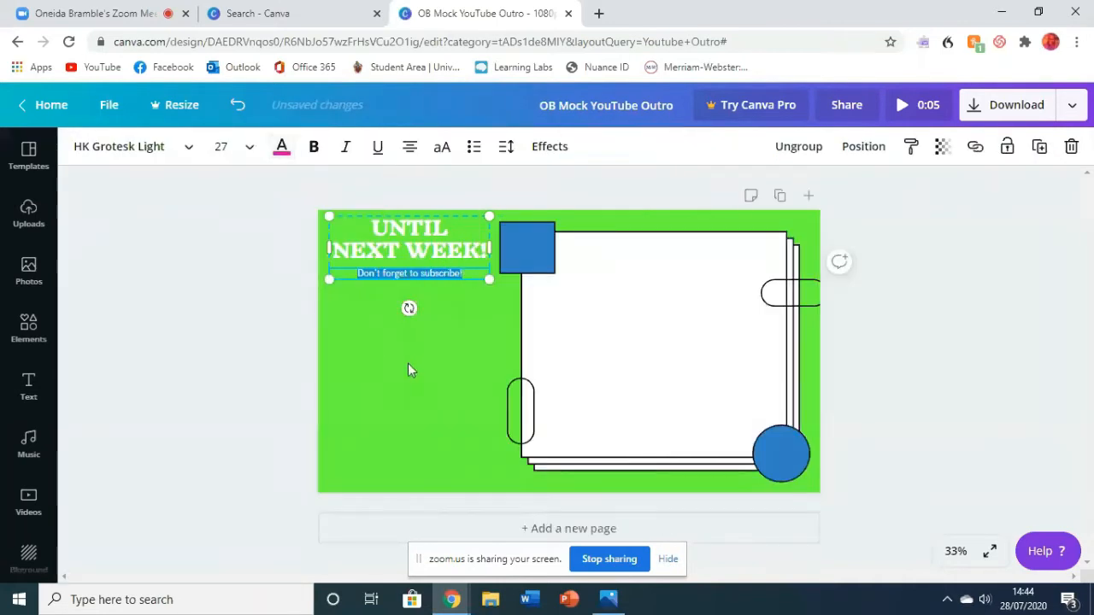
# - Make the "Don't forget to subscribe!" line bold, set its font size to 40 and deselect it
pyautogui.click(315, 150)
pyautogui.click(249, 147)
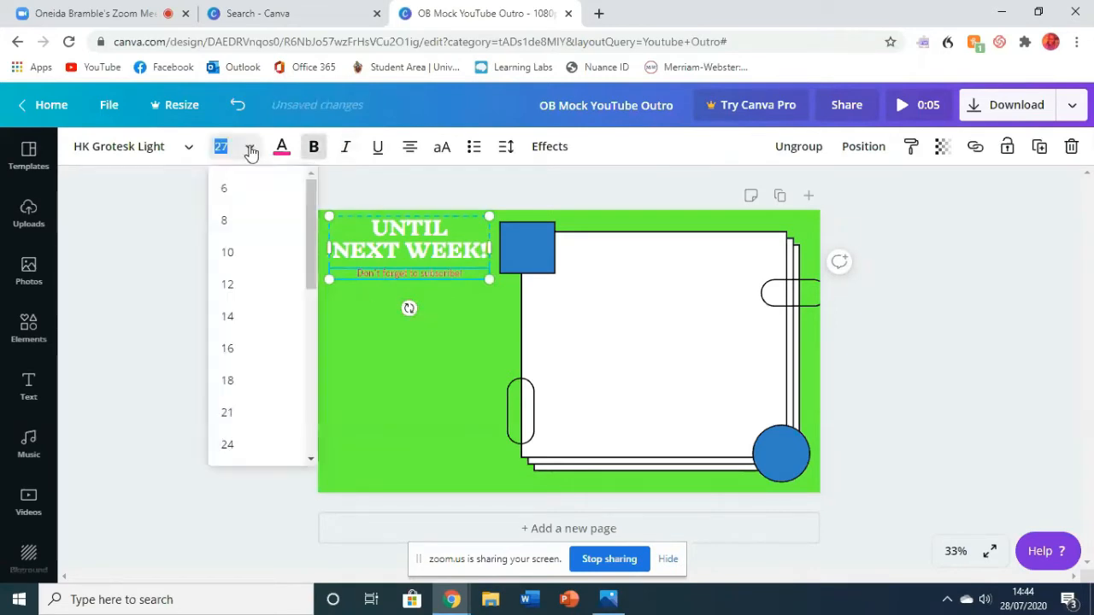
pyautogui.scroll(-3, 246, 333)
pyautogui.click(246, 302)
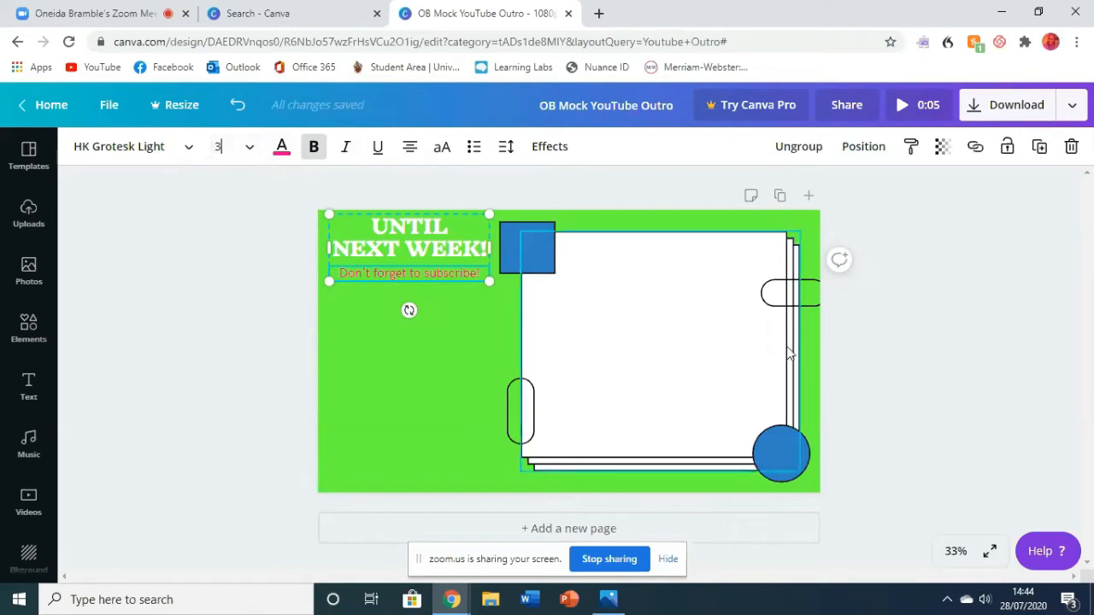
pyautogui.click(889, 366)
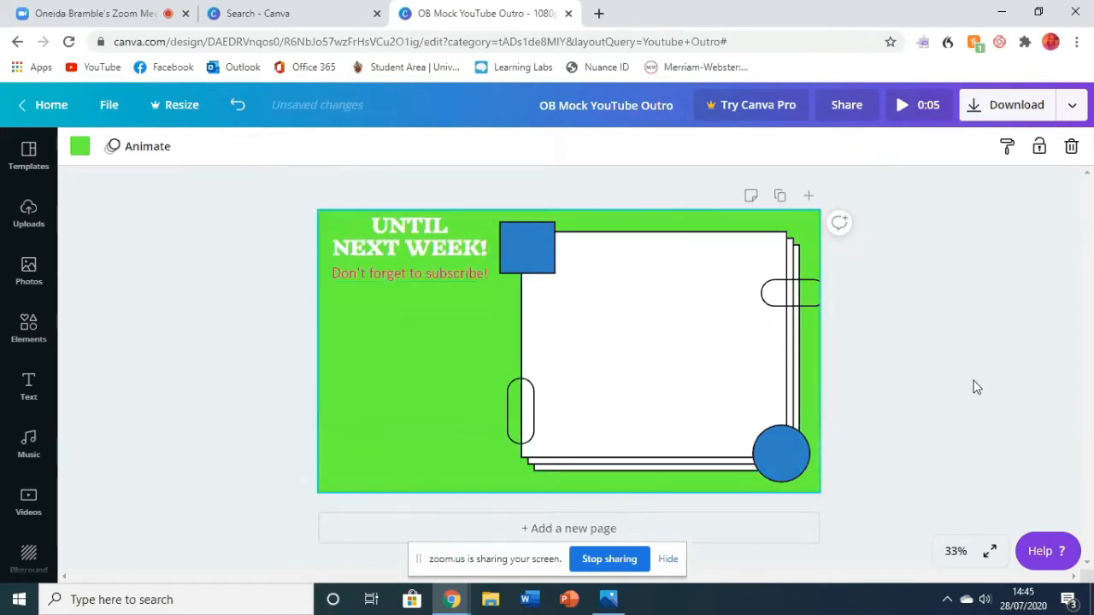
# - Move the heading and subscribe text group slightly down and to the right, and deselect it
pyautogui.moveTo(415, 252); pyautogui.dragTo(423, 249)
pyautogui.click(464, 345)
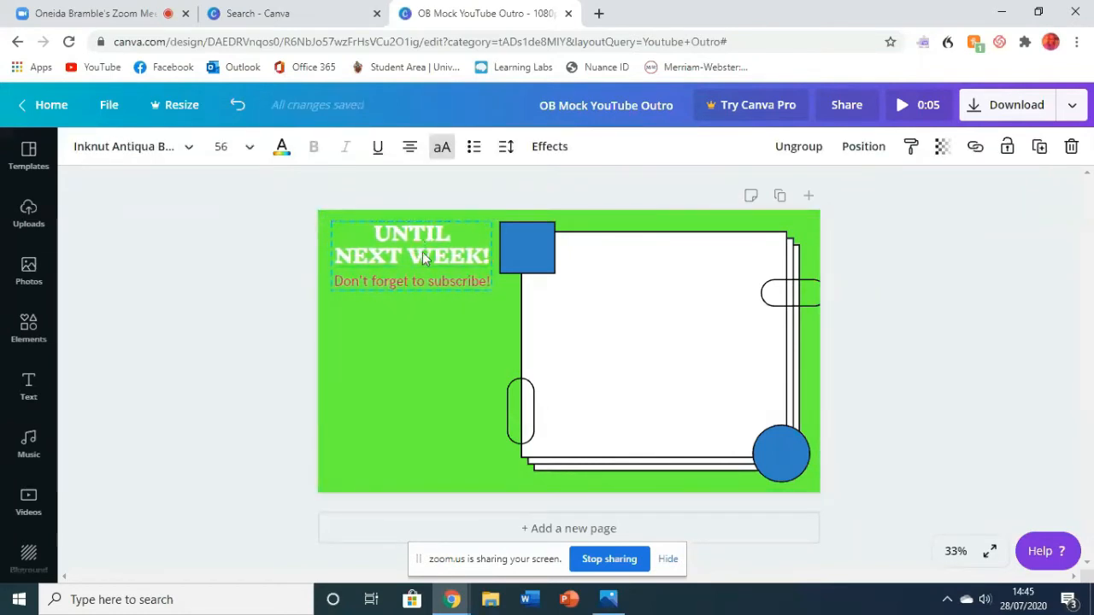
pyautogui.click(473, 328)
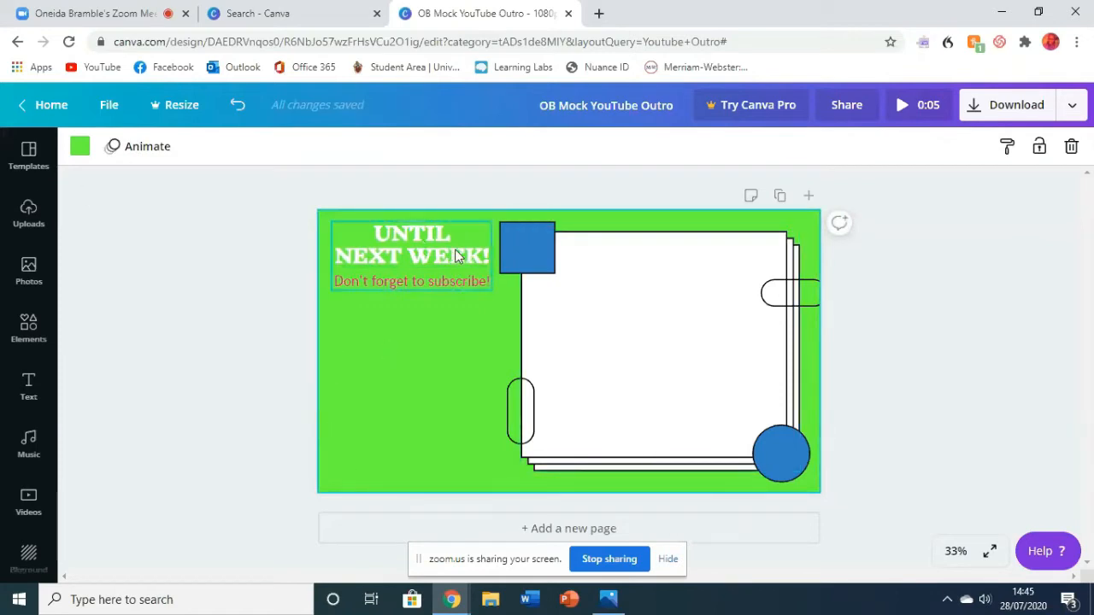
# - Duplicate the "Until Next Week!" text group and place the copy directly below the original, near the page's lower edge
pyautogui.click(389, 249)
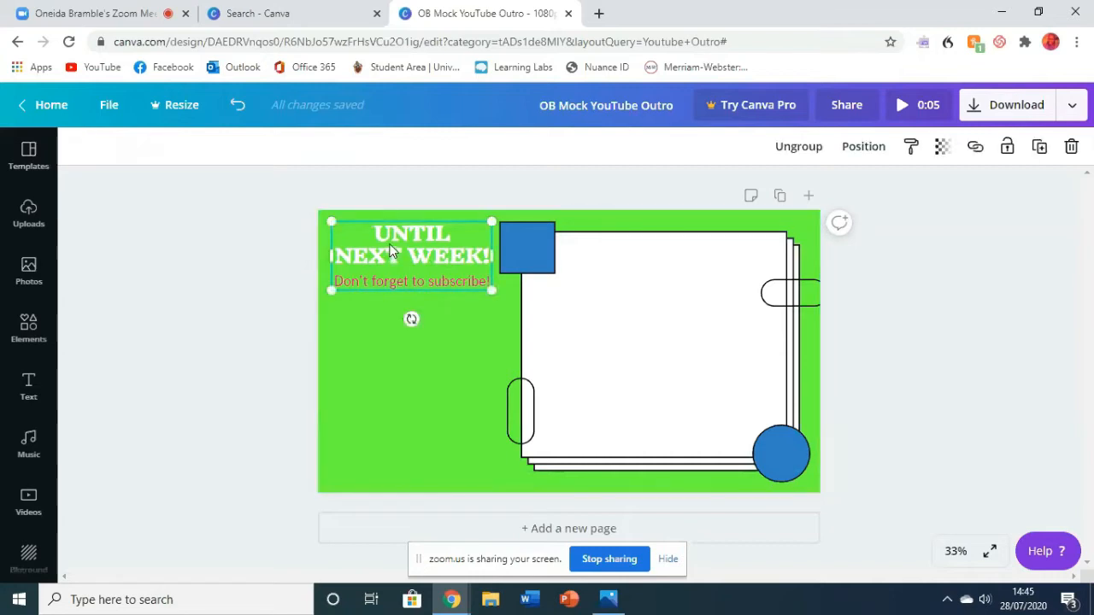
pyautogui.rightClick(389, 250)
pyautogui.click(409, 260)
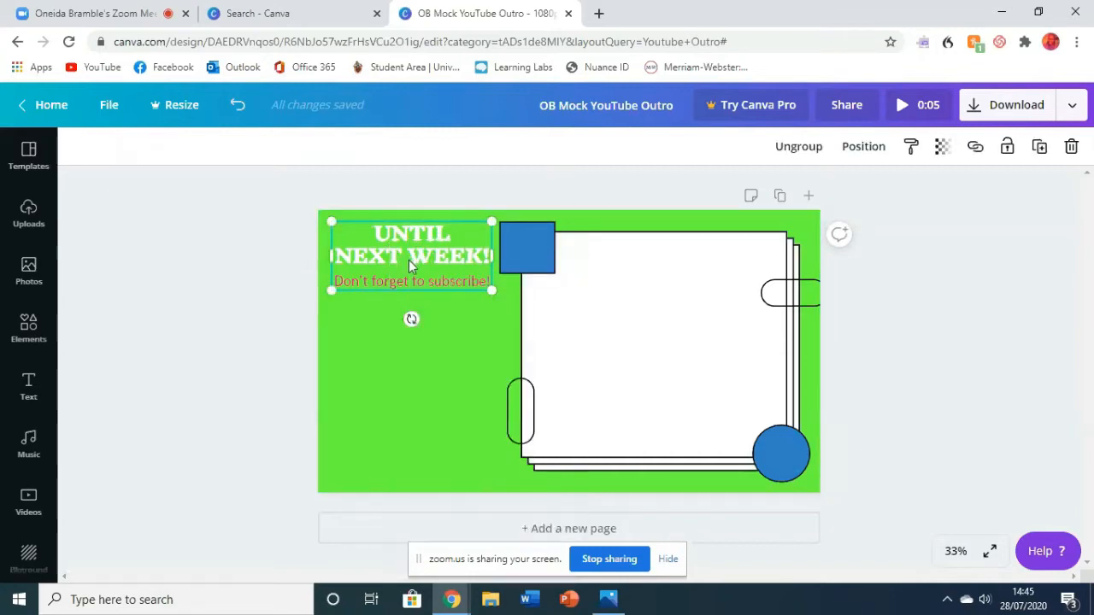
pyautogui.rightClick(366, 365)
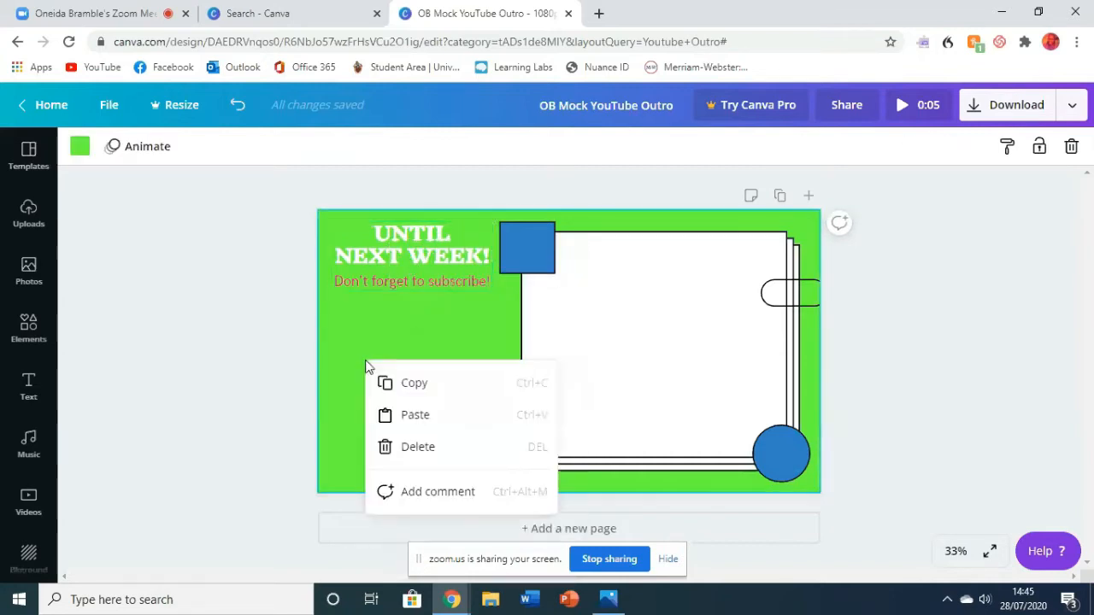
pyautogui.click(402, 414)
pyautogui.moveTo(433, 246); pyautogui.dragTo(428, 407)
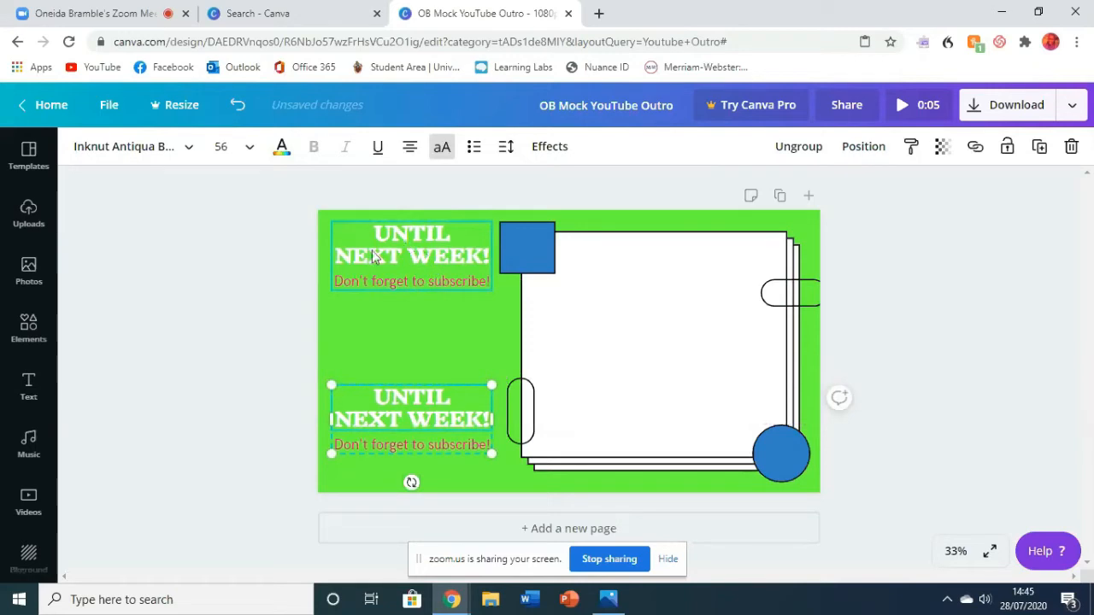
# - Lock the upper "Until Next Week!" text group and try to move it
pyautogui.click(453, 247)
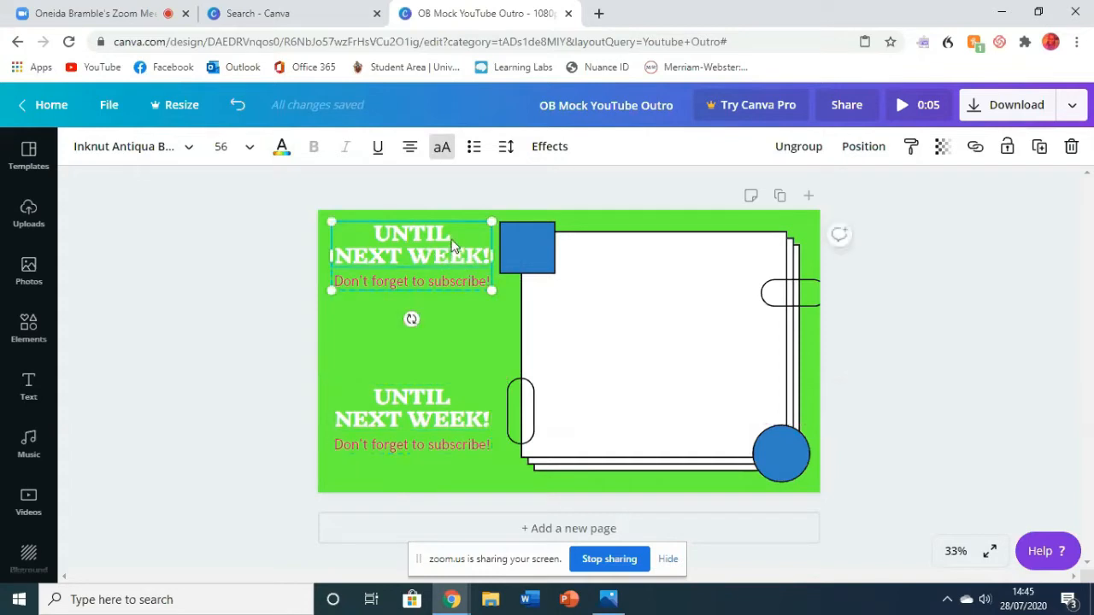
pyautogui.click(1007, 148)
pyautogui.click(203, 352)
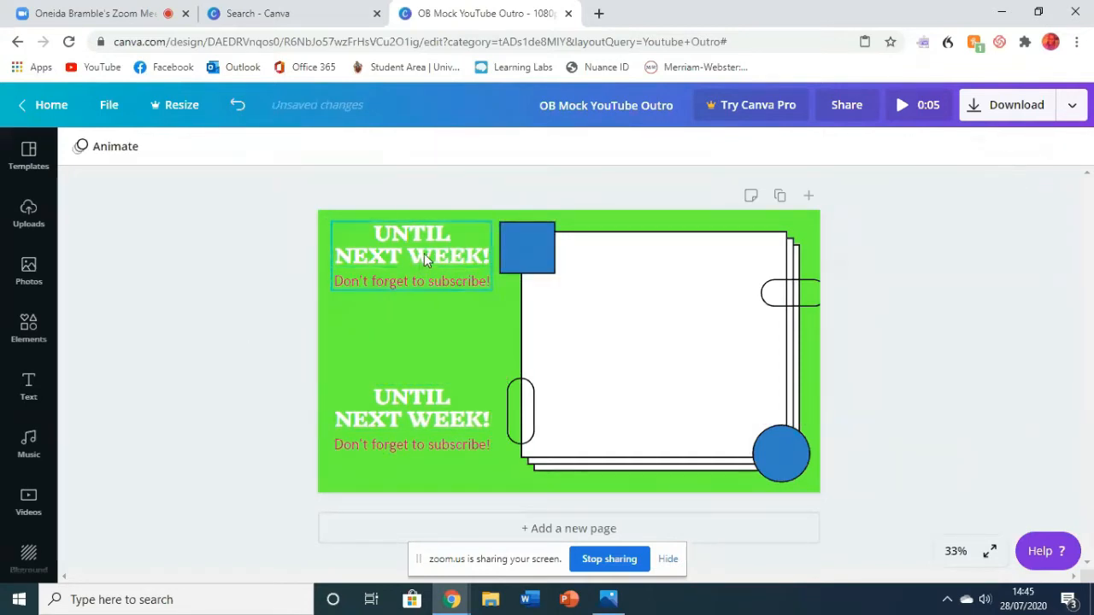
pyautogui.click(424, 253)
pyautogui.moveTo(426, 255); pyautogui.dragTo(427, 257)
pyautogui.moveTo(413, 251); pyautogui.dragTo(407, 283)
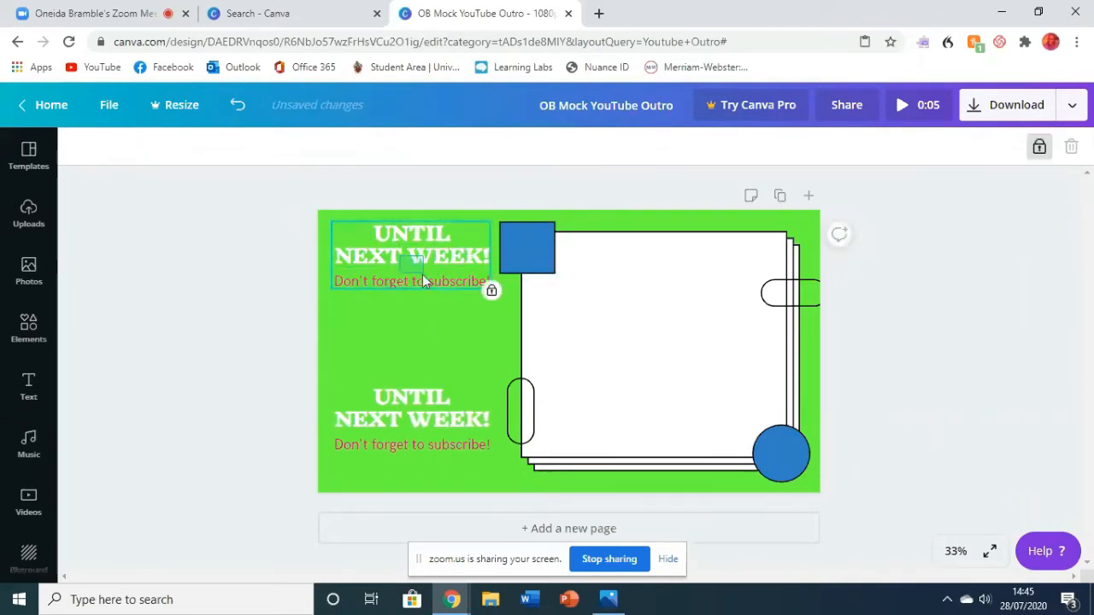
pyautogui.click(418, 326)
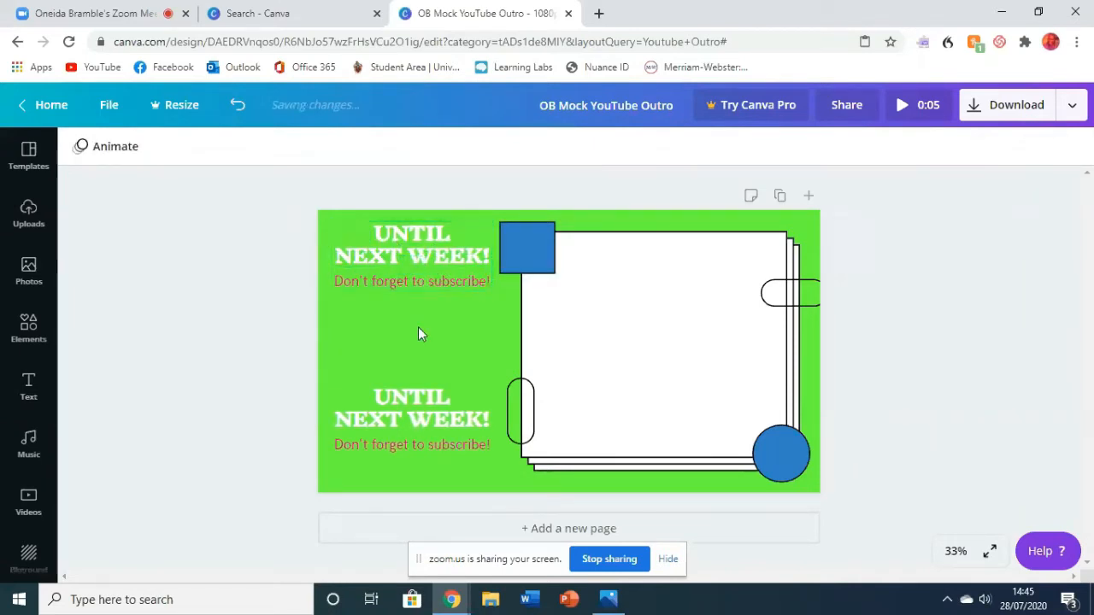
# - Unlock the upper "Until Next Week!" text group and deselect it
pyautogui.click(419, 282)
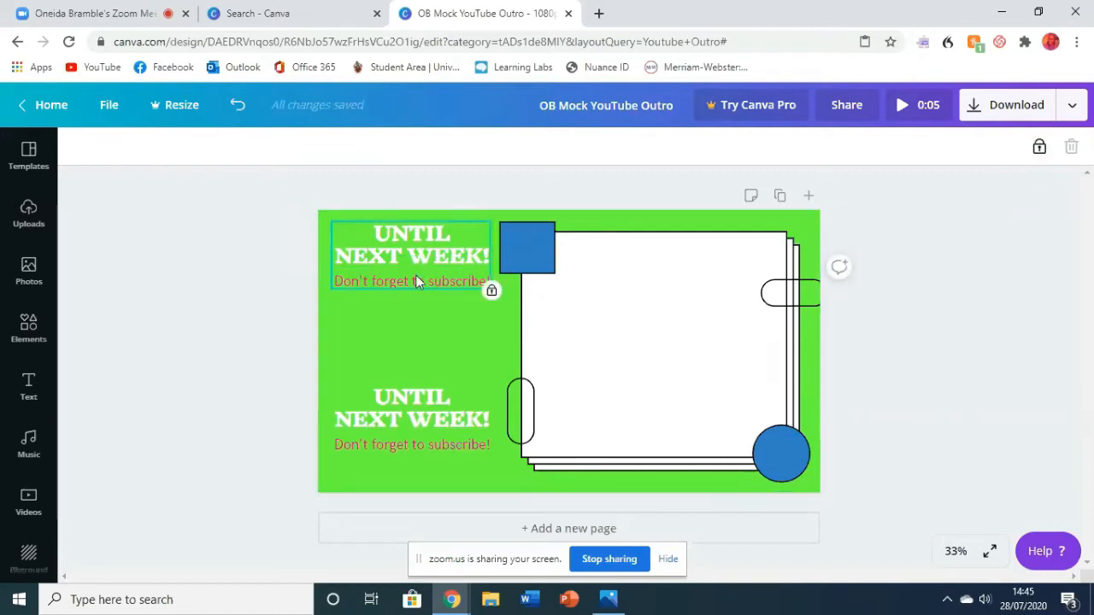
pyautogui.click(1039, 149)
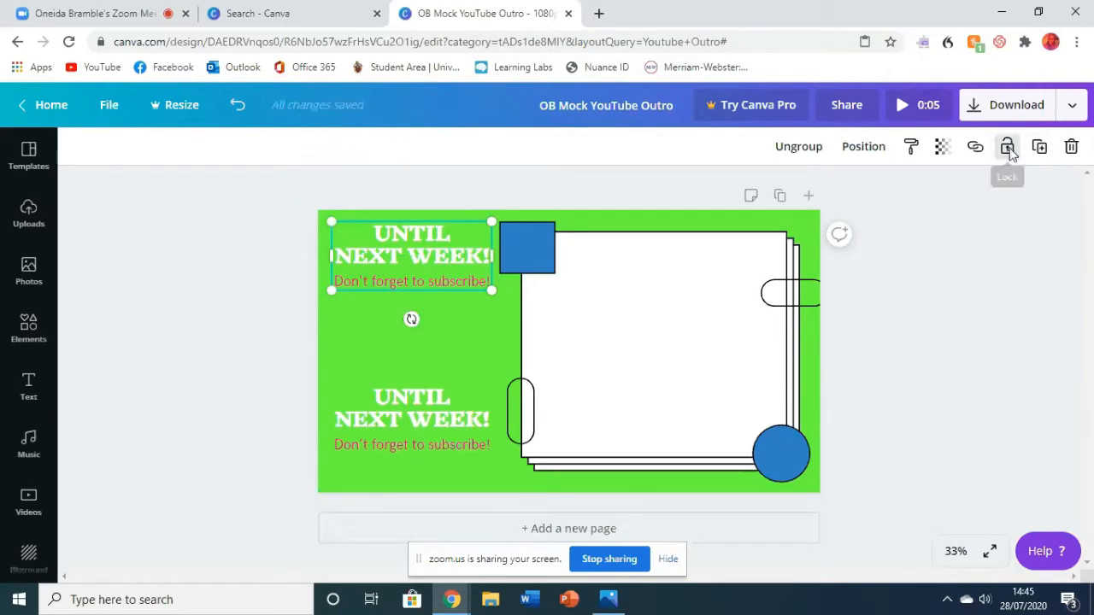
pyautogui.click(931, 214)
# - Delete the "Don't forget to subscribe!" text from the lower copy of the text group
pyautogui.click(450, 442)
pyautogui.moveTo(492, 444); pyautogui.dragTo(311, 451)
pyautogui.press('Delete')
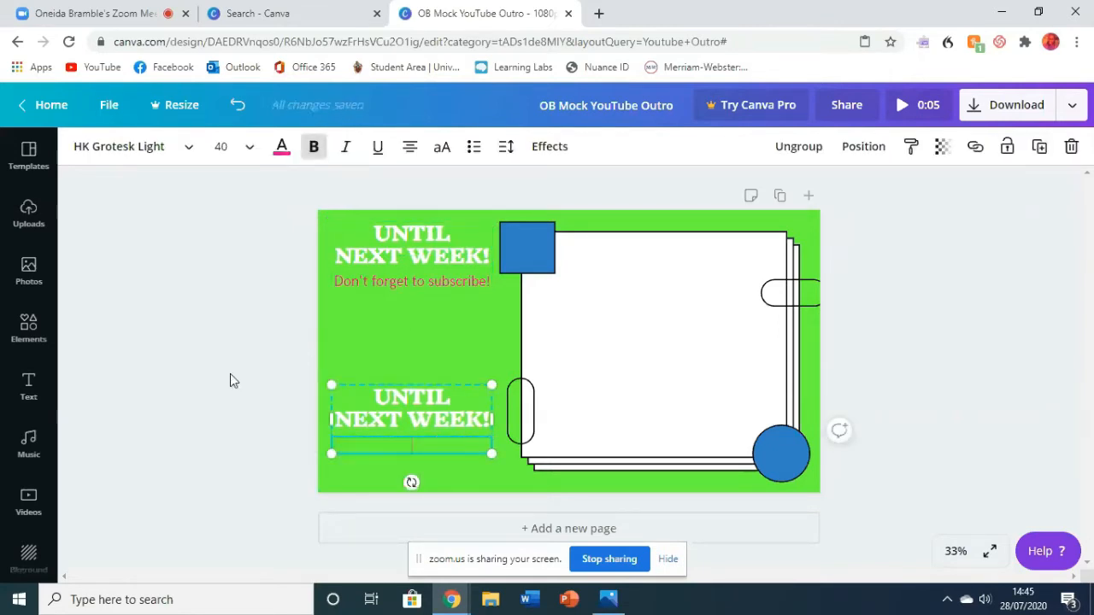
pyautogui.press('BackSpace')
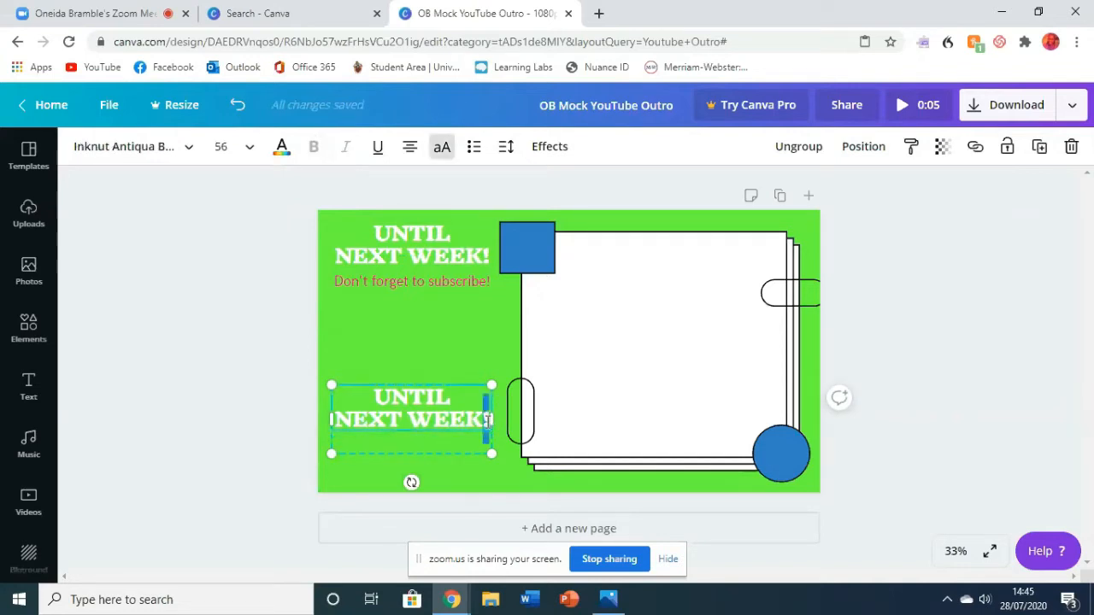
# - Replace the lower copy's heading with "THANK YOU" and move it down to the page's lower edge
pyautogui.moveTo(487, 419); pyautogui.dragTo(345, 386)
pyautogui.press('BackSpace')
pyautogui.write('THAN')
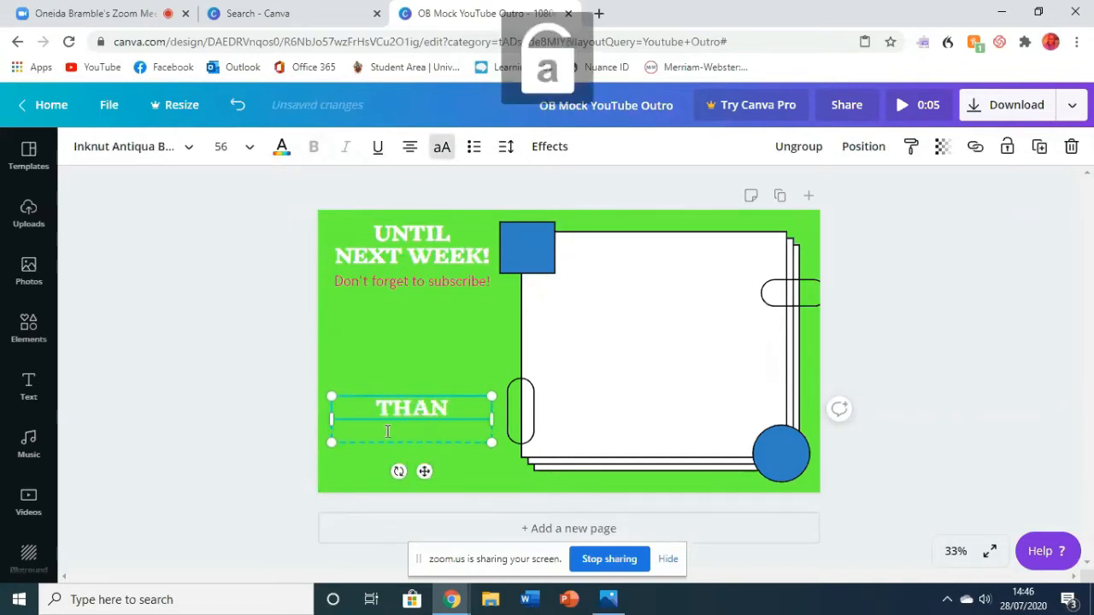
pyautogui.write('K YO')
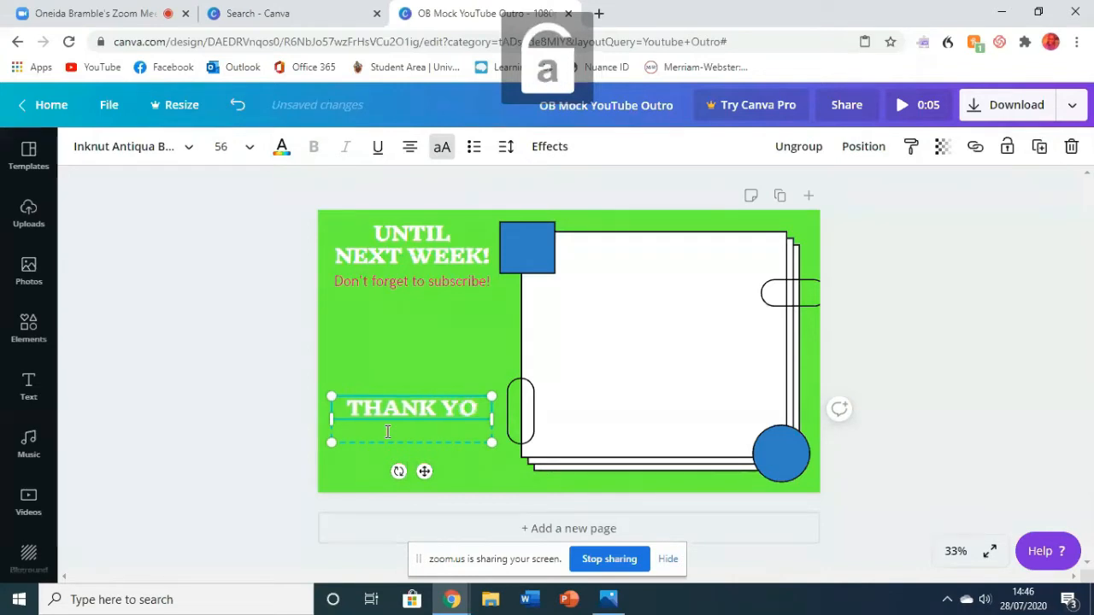
pyautogui.write('U')
pyautogui.click(215, 397)
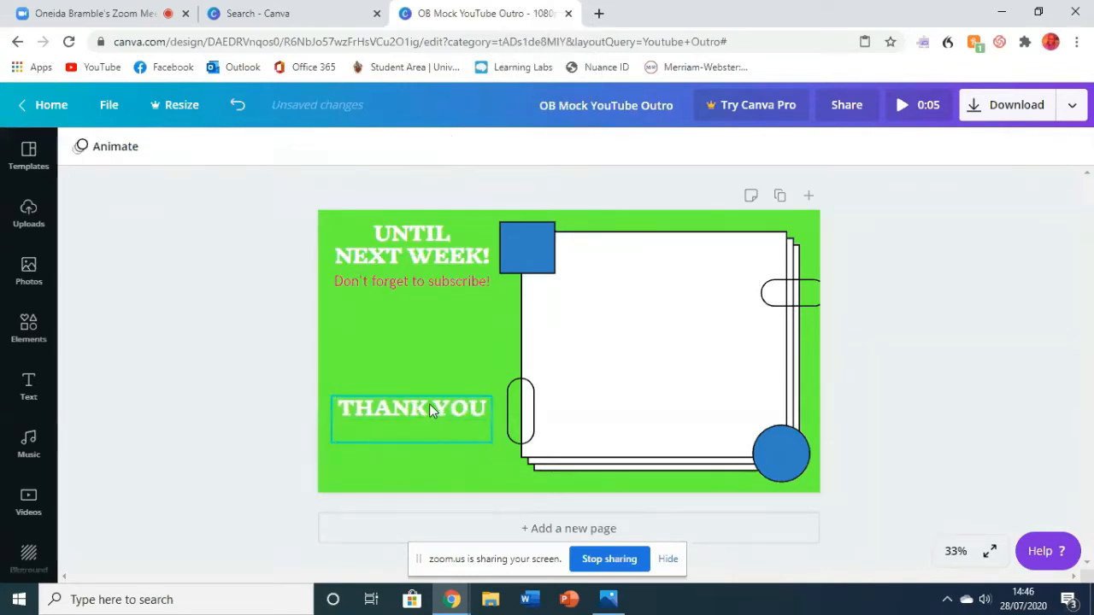
pyautogui.moveTo(430, 409); pyautogui.dragTo(436, 454)
# - Set the "THANK YOU" text colour to the yellow template colour and deselect the text
pyautogui.doubleClick(492, 463)
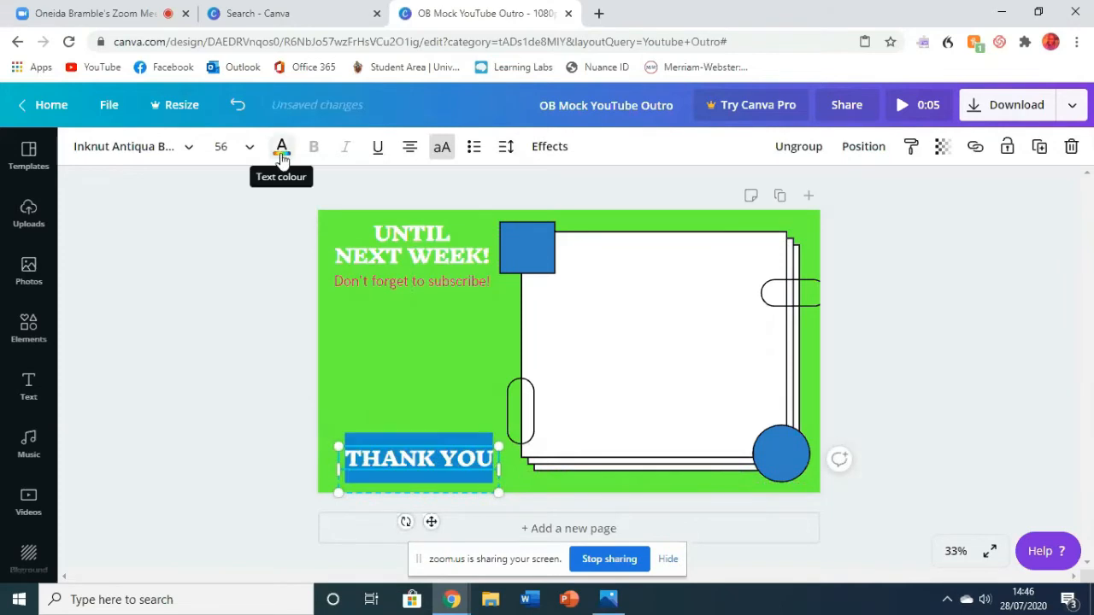
pyautogui.click(282, 152)
pyautogui.click(137, 389)
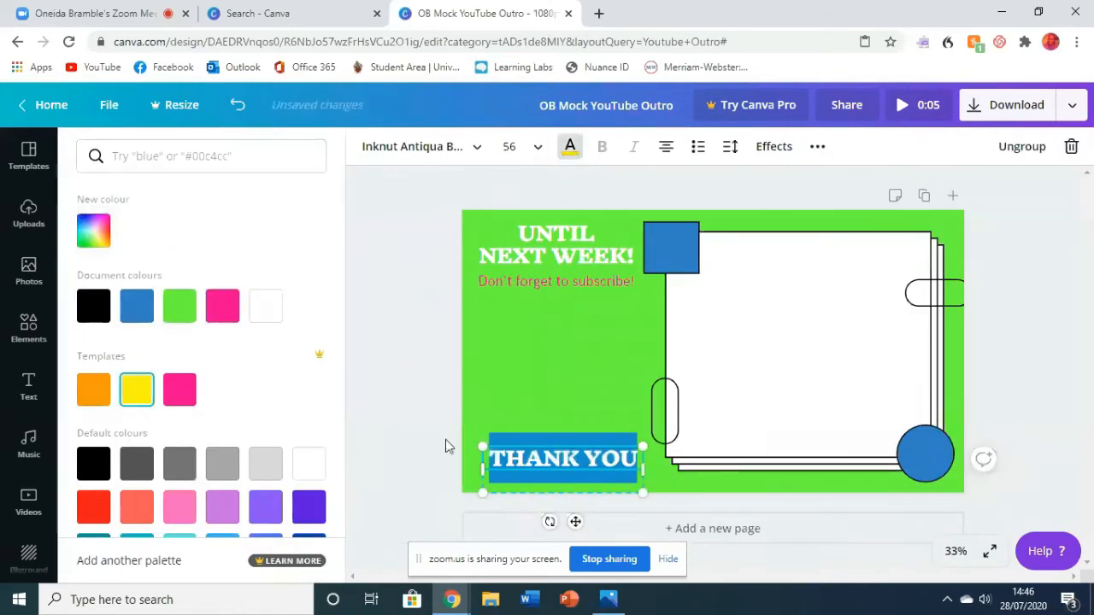
pyautogui.click(412, 428)
pyautogui.click(436, 386)
# - Set the "THANK YOU" text to a custom red, #ff0202, and nudge it slightly up to align with the upper heading
pyautogui.click(478, 457)
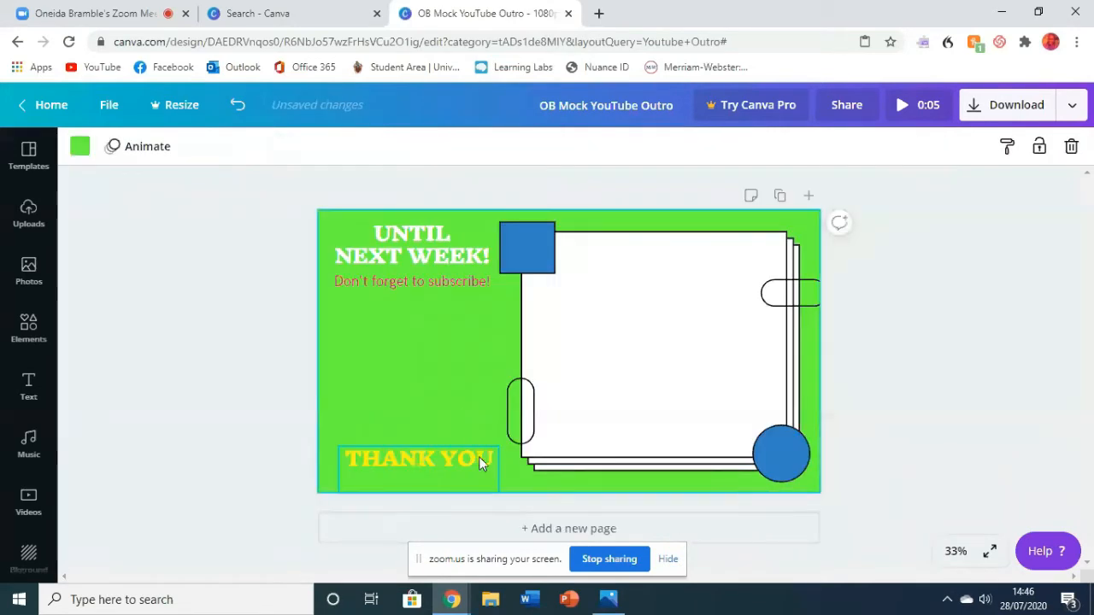
pyautogui.doubleClick(479, 457)
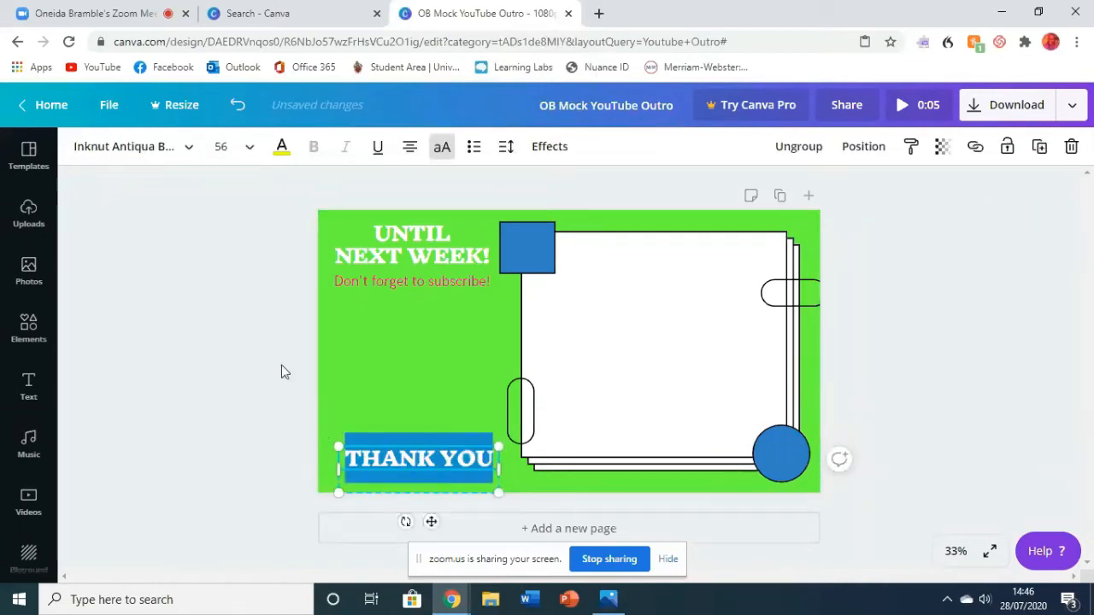
pyautogui.click(282, 149)
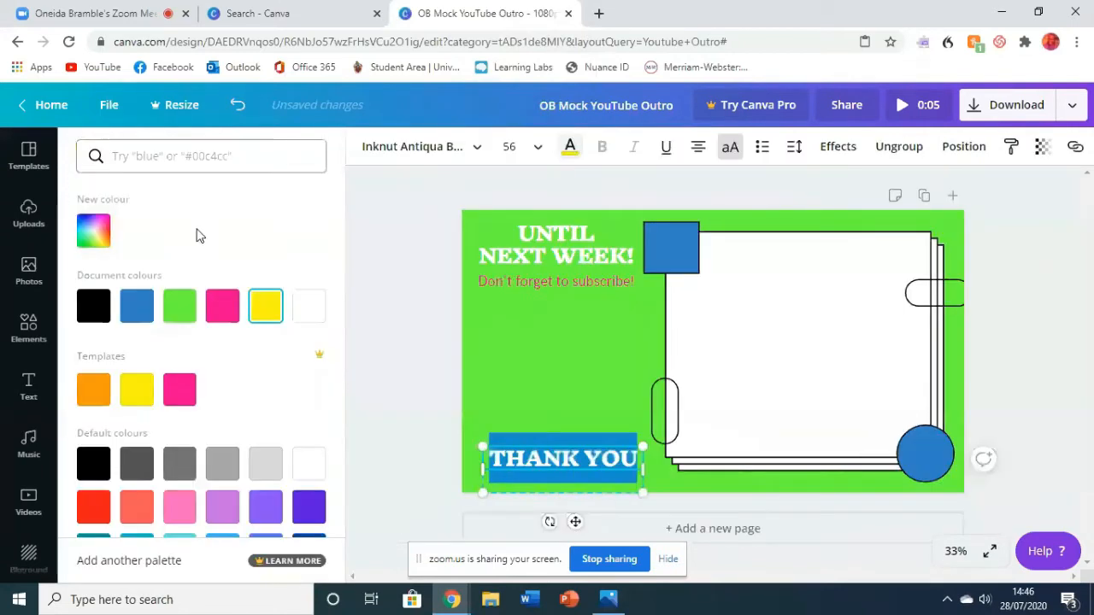
pyautogui.click(98, 234)
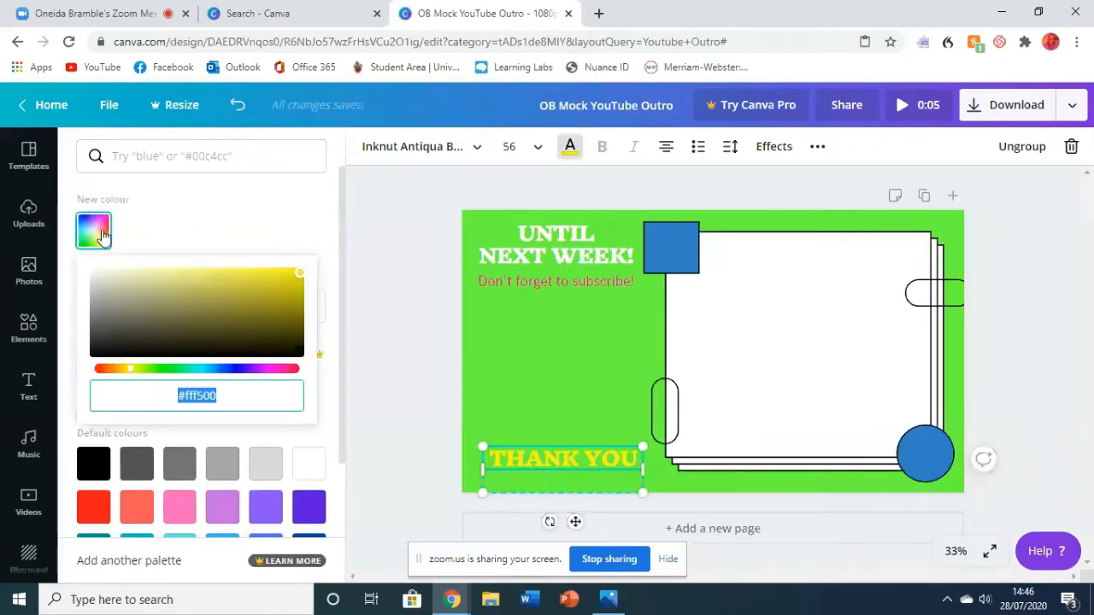
pyautogui.click(283, 369)
pyautogui.click(299, 277)
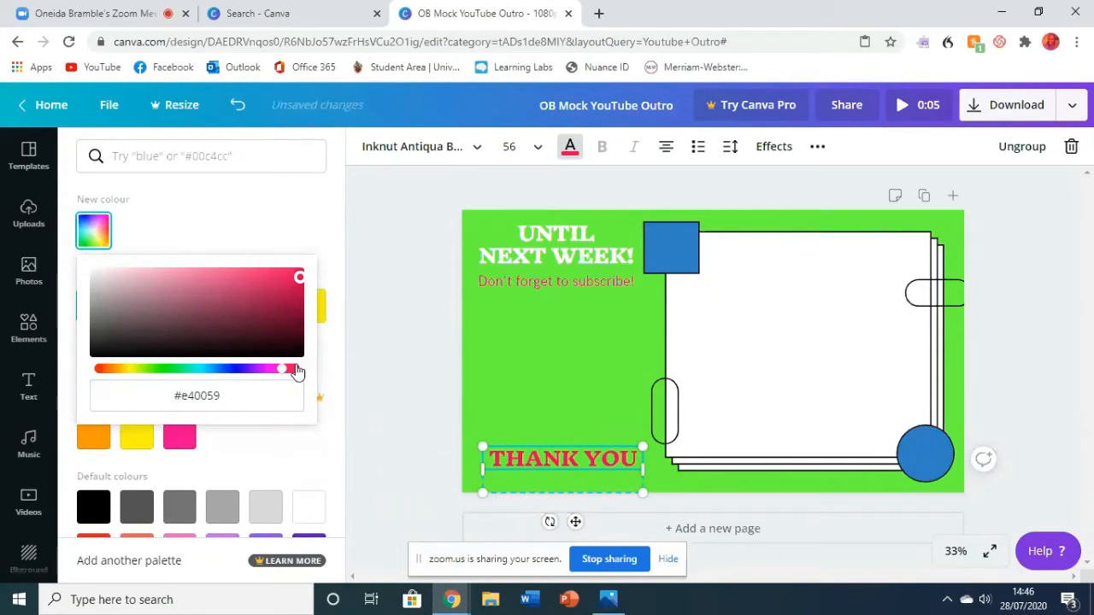
pyautogui.moveTo(283, 373); pyautogui.dragTo(77, 351)
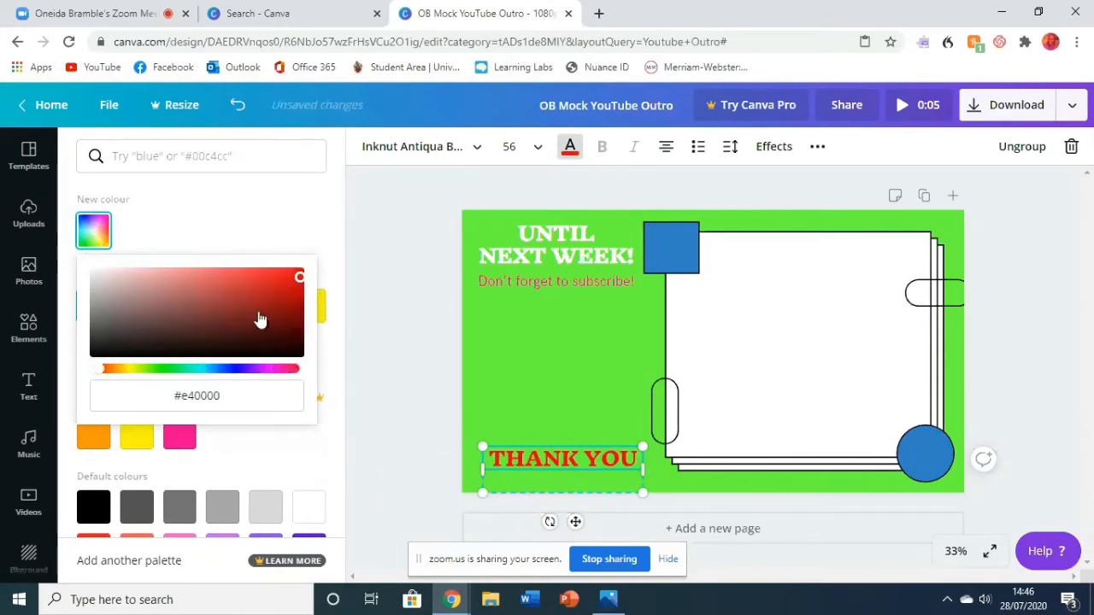
pyautogui.click(300, 276)
pyautogui.moveTo(300, 276); pyautogui.dragTo(301, 271)
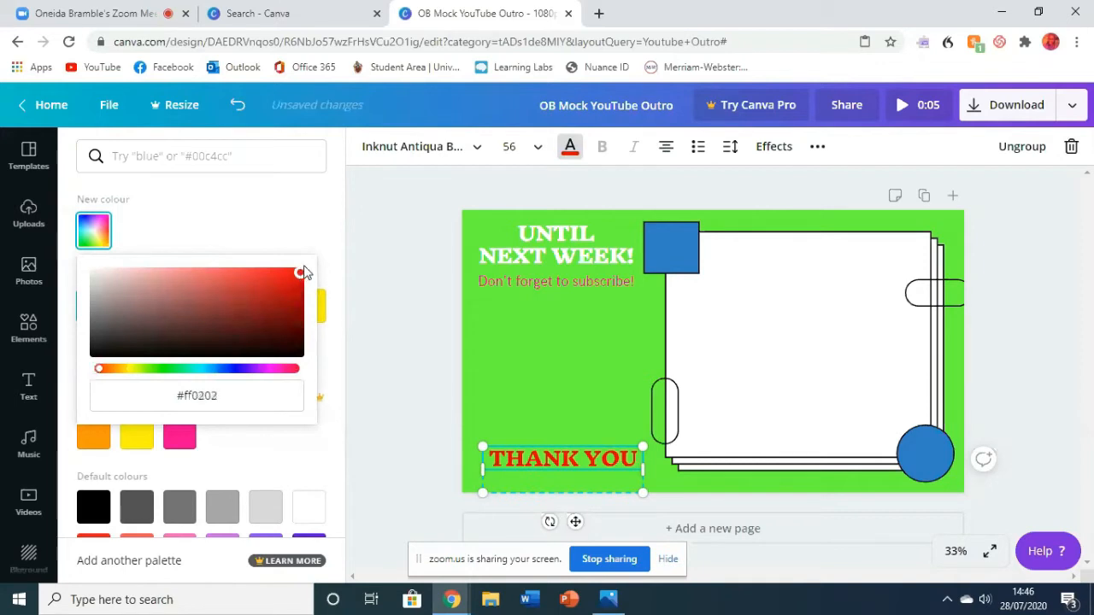
pyautogui.click(394, 345)
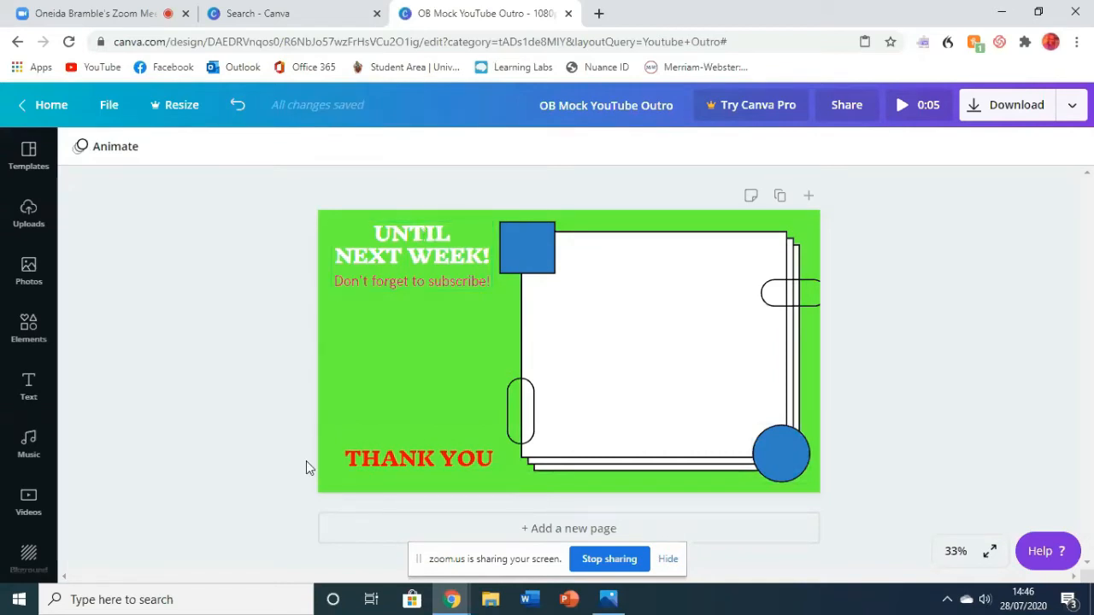
pyautogui.moveTo(416, 460); pyautogui.dragTo(412, 454)
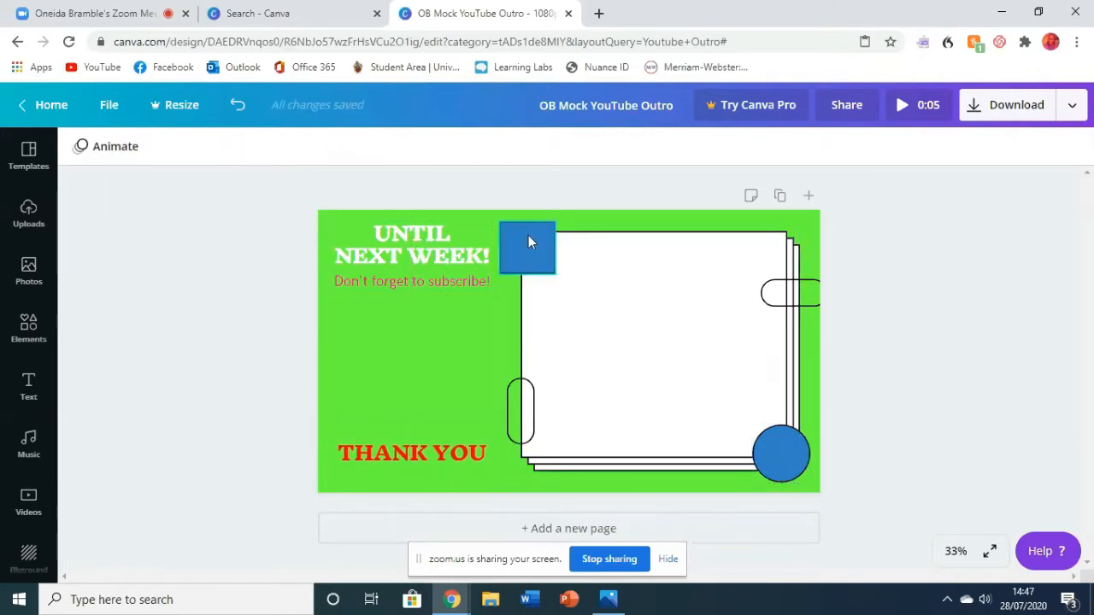
# - Delete the blue square at the white frame's upper-left corner after moving it onto the frame
pyautogui.click(528, 242)
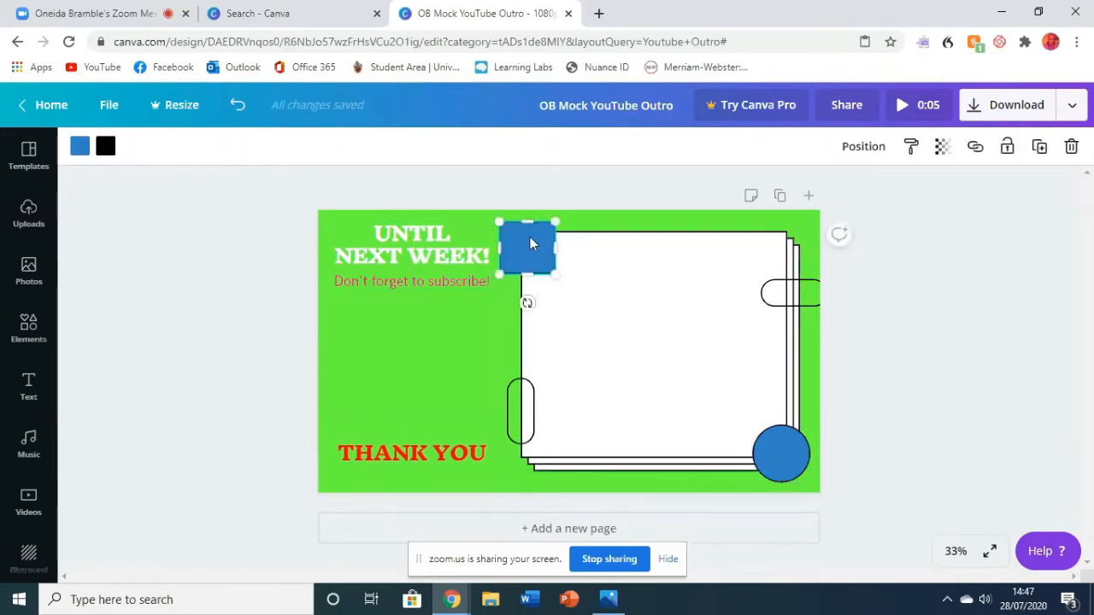
pyautogui.moveTo(529, 240); pyautogui.dragTo(605, 335)
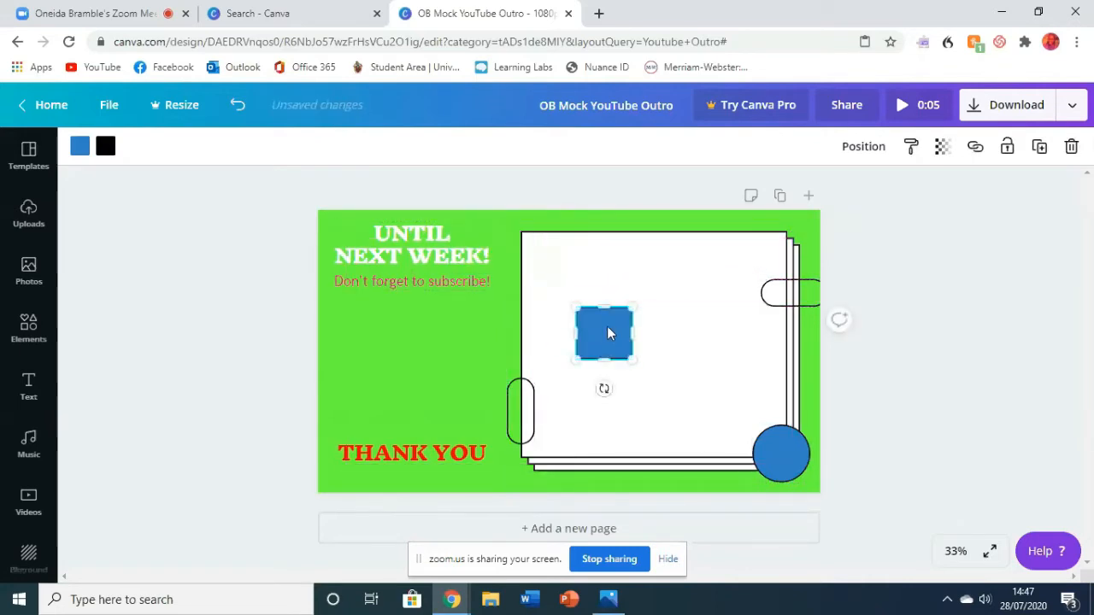
pyautogui.rightClick(607, 332)
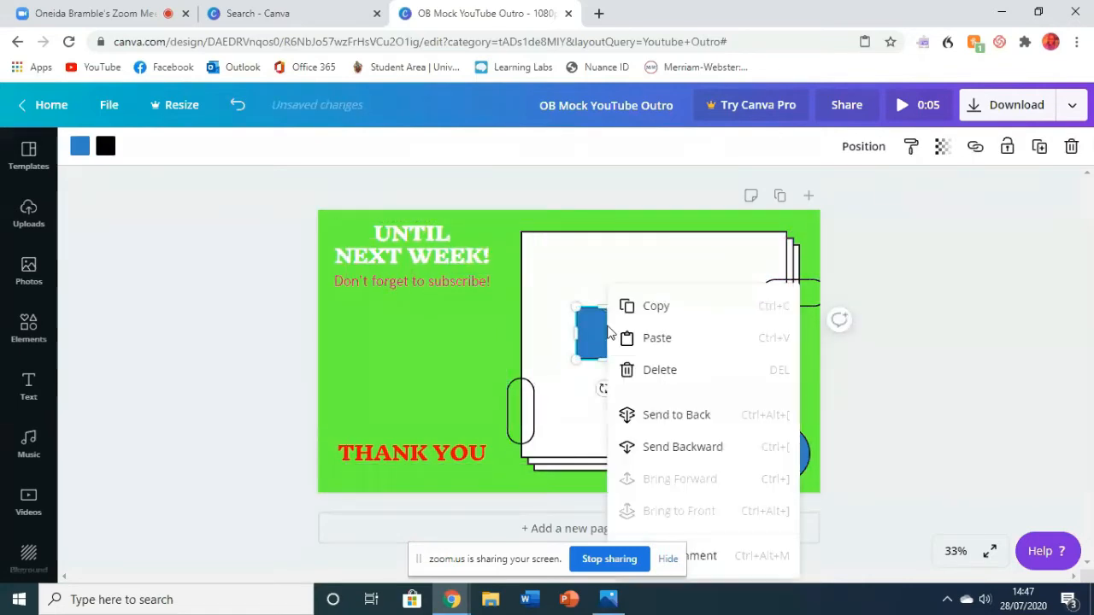
pyautogui.click(689, 368)
# - Move the blue circle below the "Don't forget to subscribe!" text and enlarge it
pyautogui.moveTo(782, 452); pyautogui.dragTo(414, 320)
pyautogui.moveTo(442, 354)
pyautogui.mouseDown()
pyautogui.moveTo(468, 379)
pyautogui.moveTo(428, 339)
pyautogui.mouseUp()
# - Unlock the "UNTIL NEXT WEEK!" text group and move it up to the page's upper edge, with the circle directly below it
pyautogui.click(434, 241)
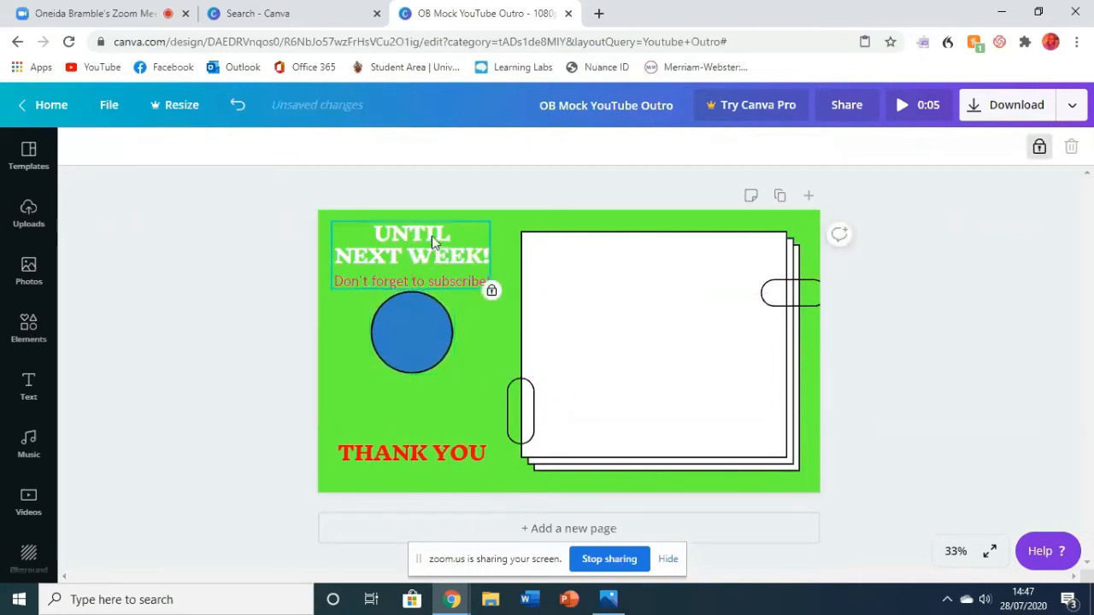
pyautogui.click(435, 233)
pyautogui.click(467, 256)
pyautogui.click(1037, 147)
pyautogui.moveTo(413, 247); pyautogui.dragTo(413, 236)
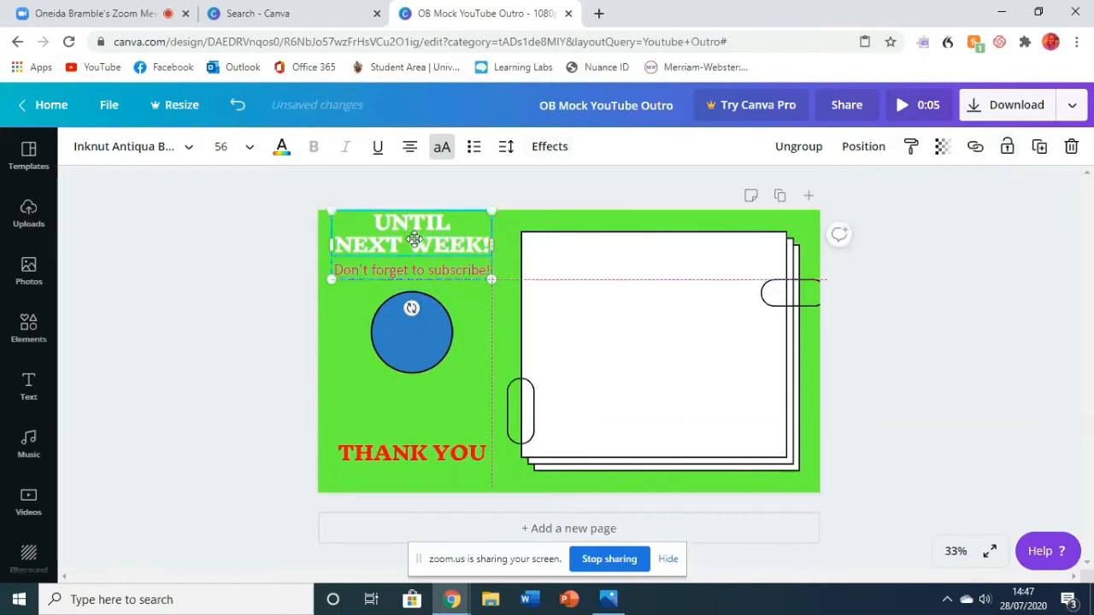
pyautogui.moveTo(415, 342); pyautogui.dragTo(414, 331)
# - Move the "THANK YOU" text down to the page's lower edge and enlarge the blue circle slightly
pyautogui.moveTo(428, 458)
pyautogui.mouseDown()
pyautogui.moveTo(433, 479)
pyautogui.moveTo(437, 470)
pyautogui.moveTo(412, 477)
pyautogui.moveTo(420, 471)
pyautogui.mouseUp()
pyautogui.moveTo(419, 473); pyautogui.dragTo(388, 473)
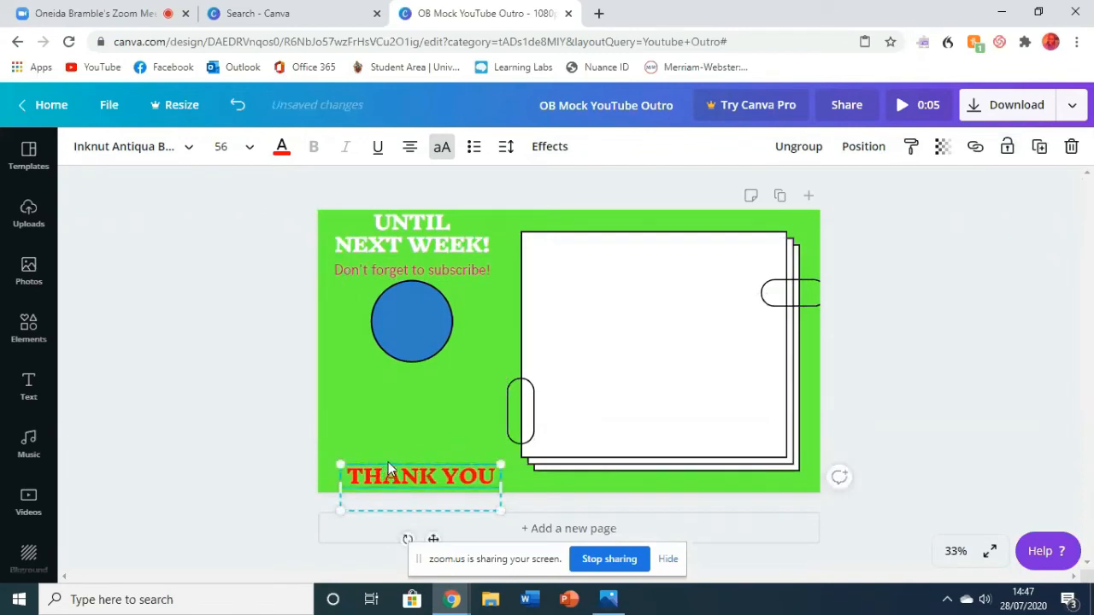
pyautogui.click(393, 334)
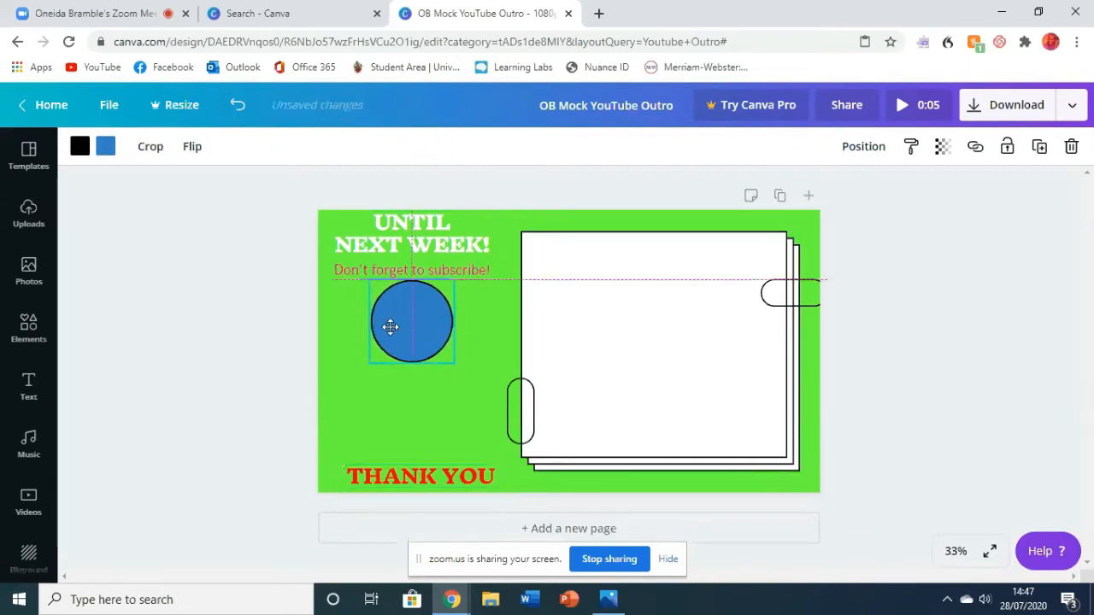
pyautogui.moveTo(454, 363); pyautogui.dragTo(460, 369)
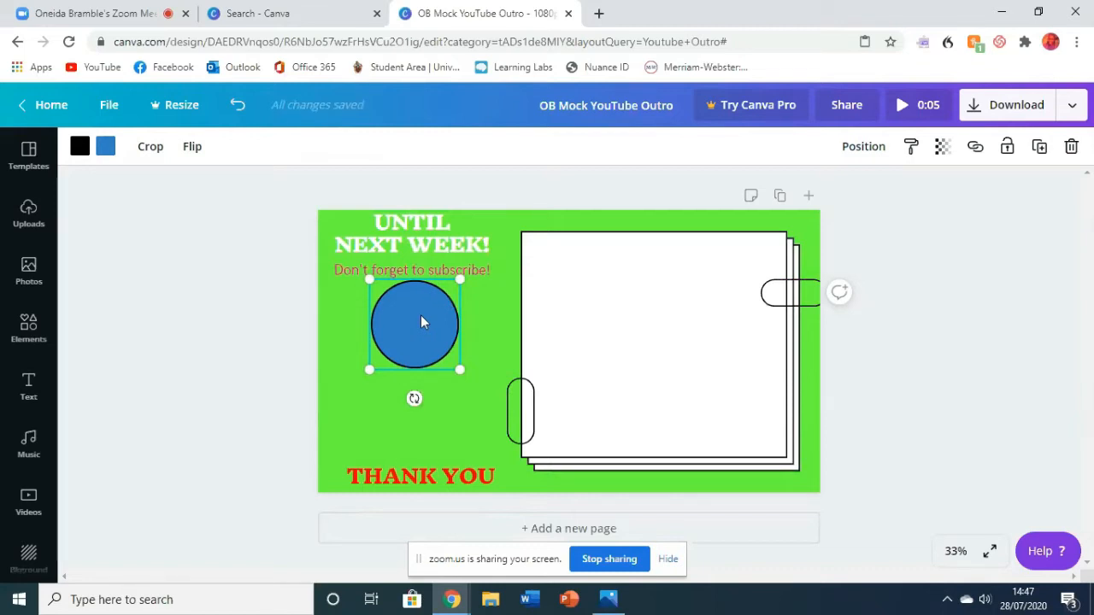
# - Set the "UNTIL NEXT WEEK!" heading's font size to 48
pyautogui.click(389, 250)
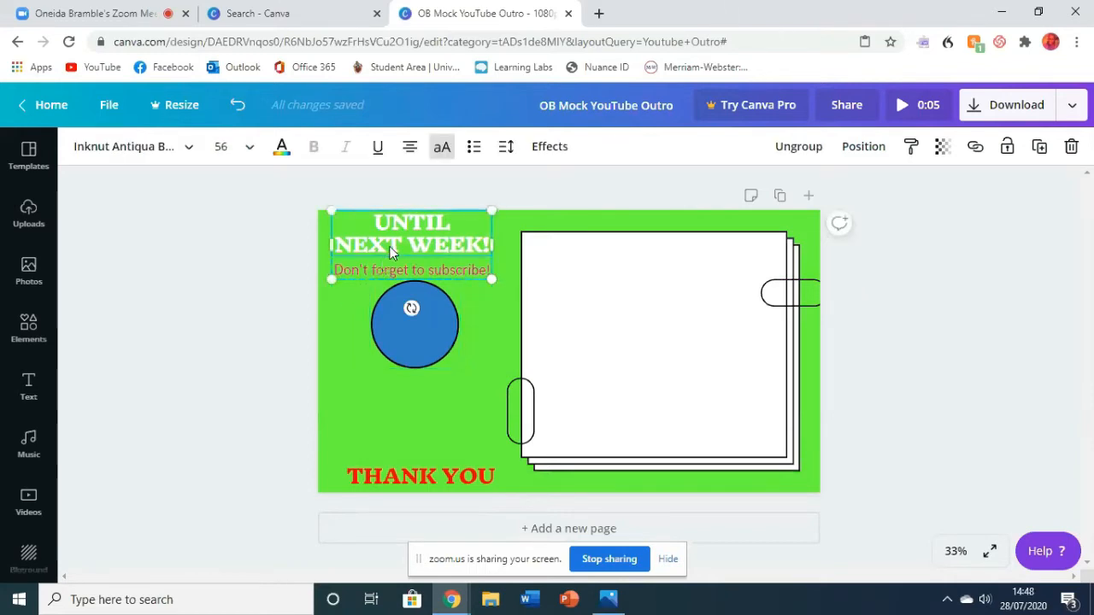
pyautogui.moveTo(371, 238); pyautogui.dragTo(481, 240)
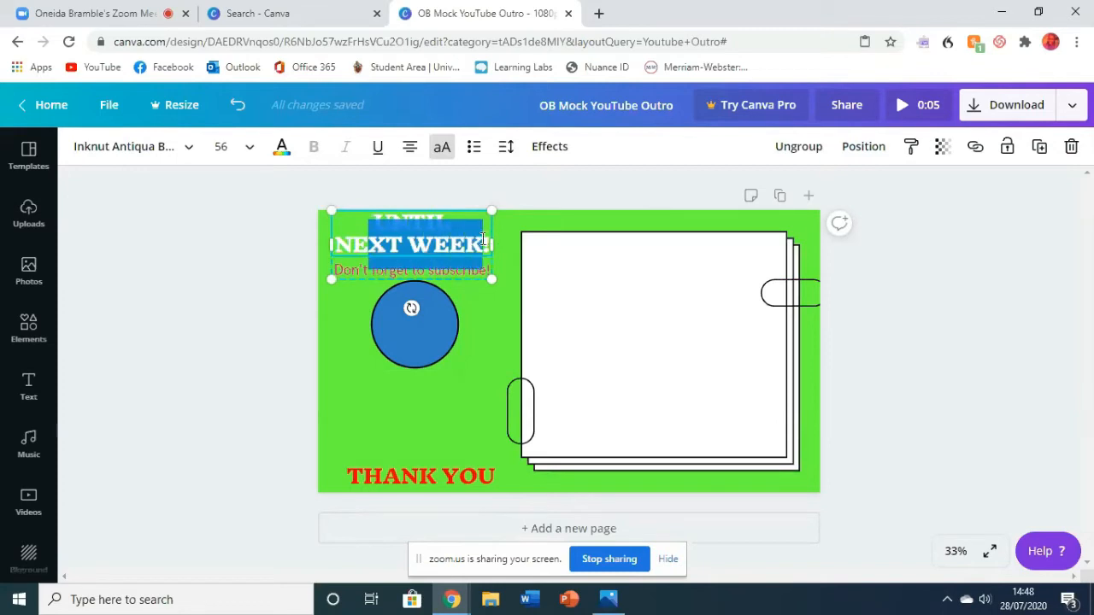
pyautogui.click(250, 147)
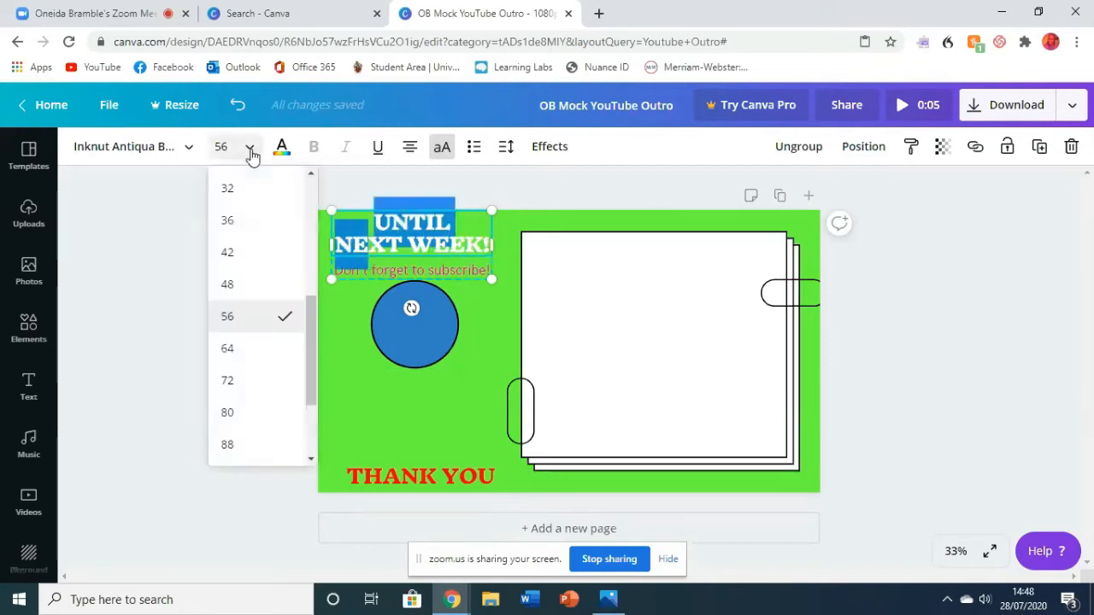
pyautogui.click(245, 284)
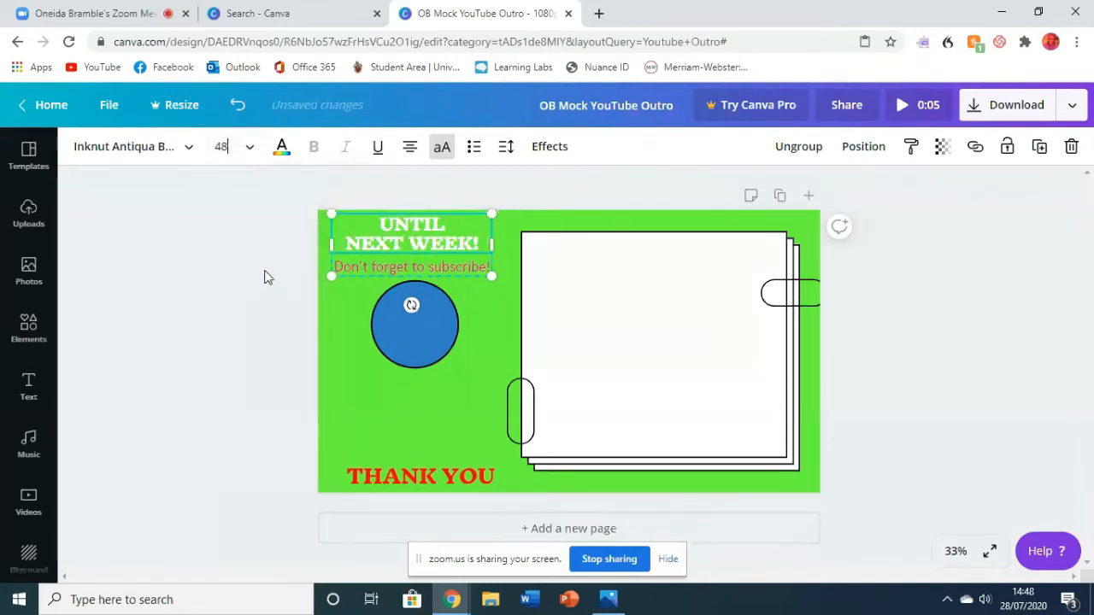
# - Set the "Don't forget to subscribe!" text's font size to 32 and deselect it
pyautogui.click(487, 268)
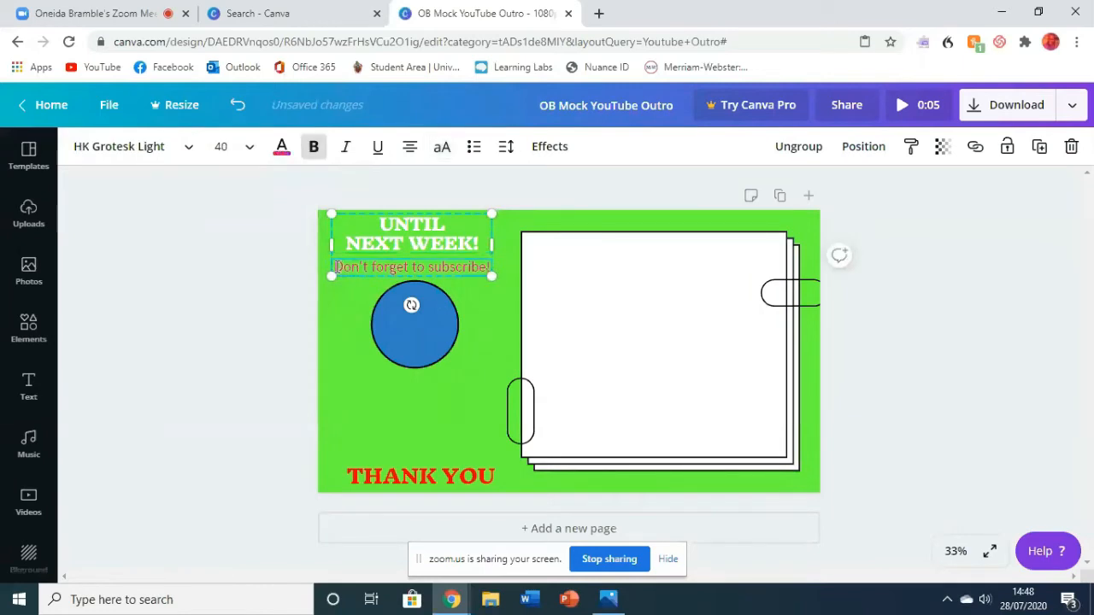
pyautogui.moveTo(336, 267); pyautogui.dragTo(489, 271)
pyautogui.click(221, 146)
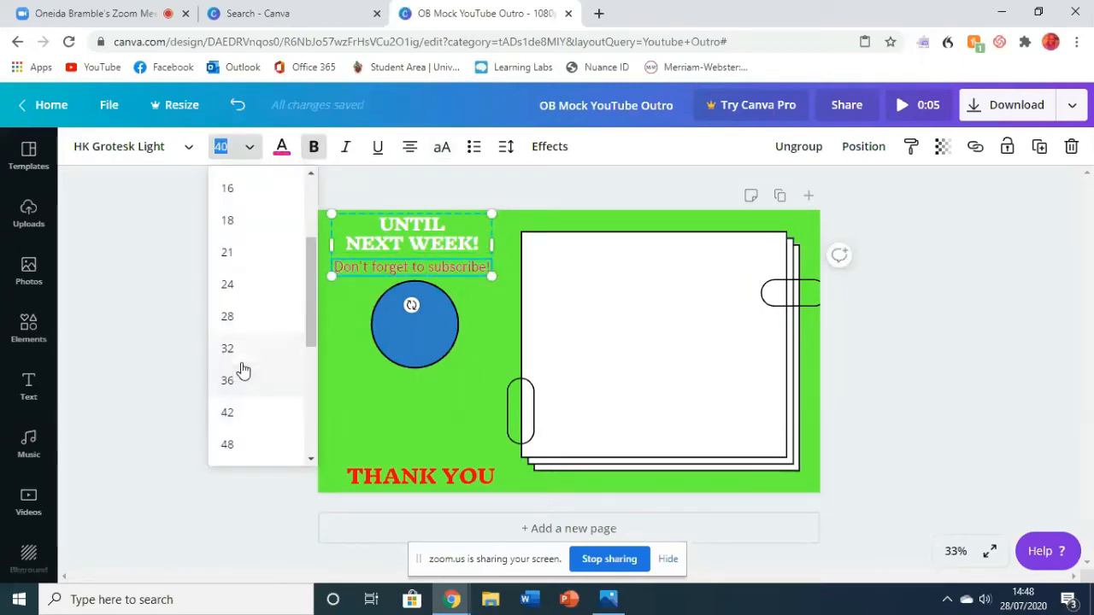
pyautogui.click(238, 350)
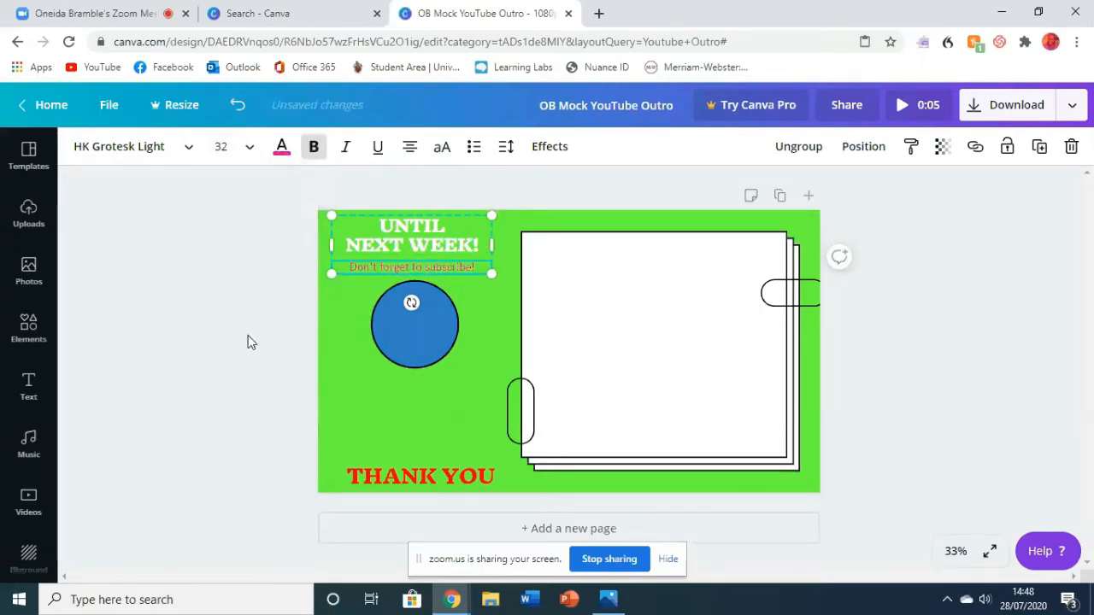
pyautogui.click(251, 342)
# - Centre the blue circle directly beneath the "Don't forget to subscribe!" text and shrink it slightly
pyautogui.moveTo(429, 318); pyautogui.dragTo(422, 313)
pyautogui.click(312, 323)
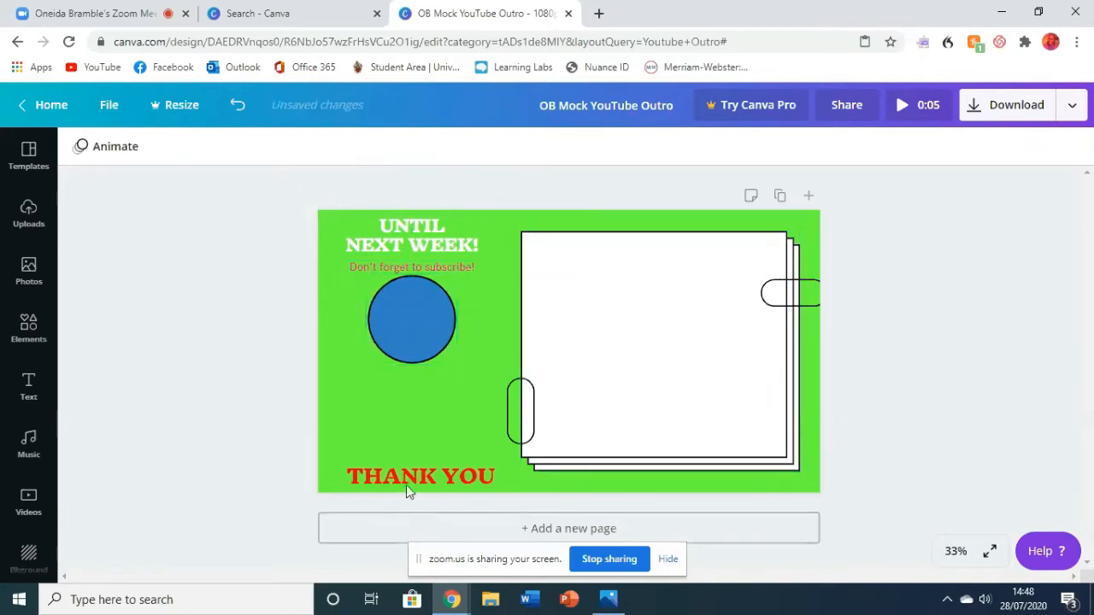
pyautogui.click(432, 319)
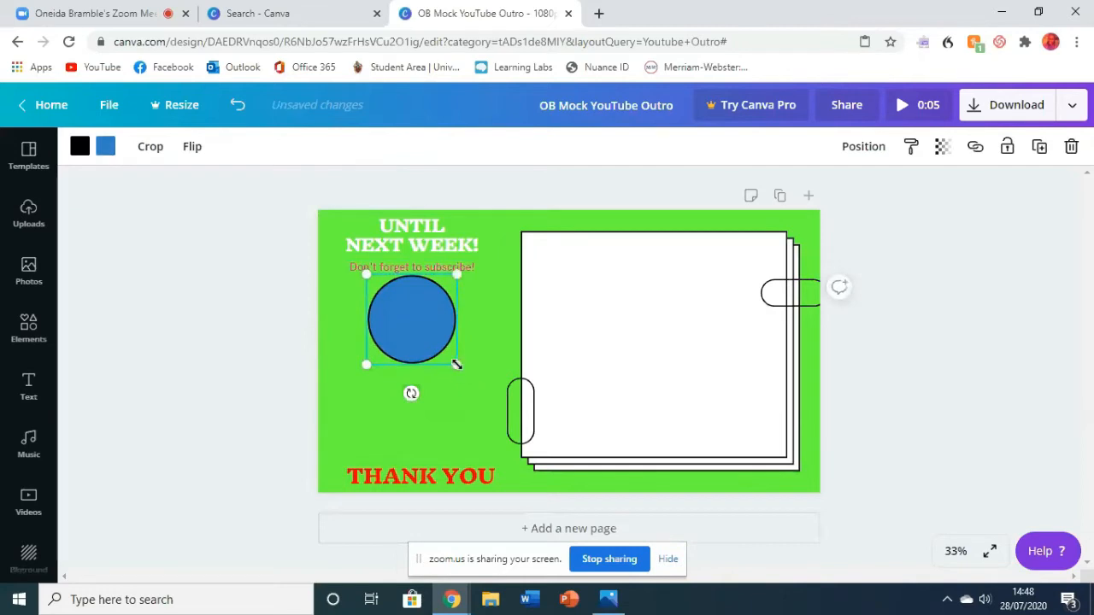
pyautogui.moveTo(457, 365); pyautogui.dragTo(413, 334)
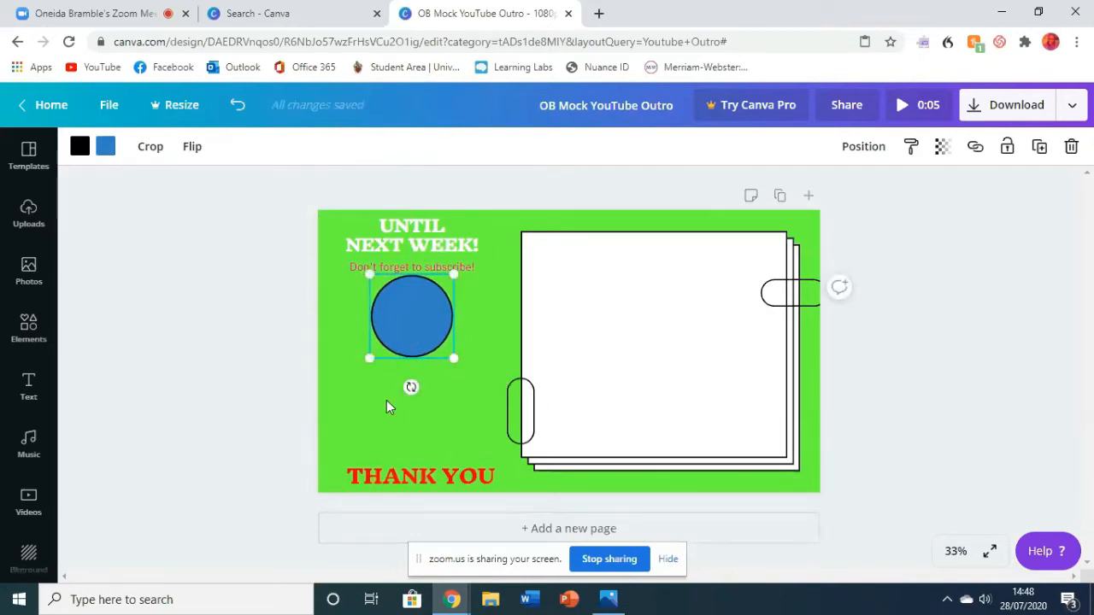
# - Nudge the "THANK YOU" text slightly to the right along the page's lower edge
pyautogui.click(414, 473)
pyautogui.moveTo(414, 473); pyautogui.dragTo(423, 477)
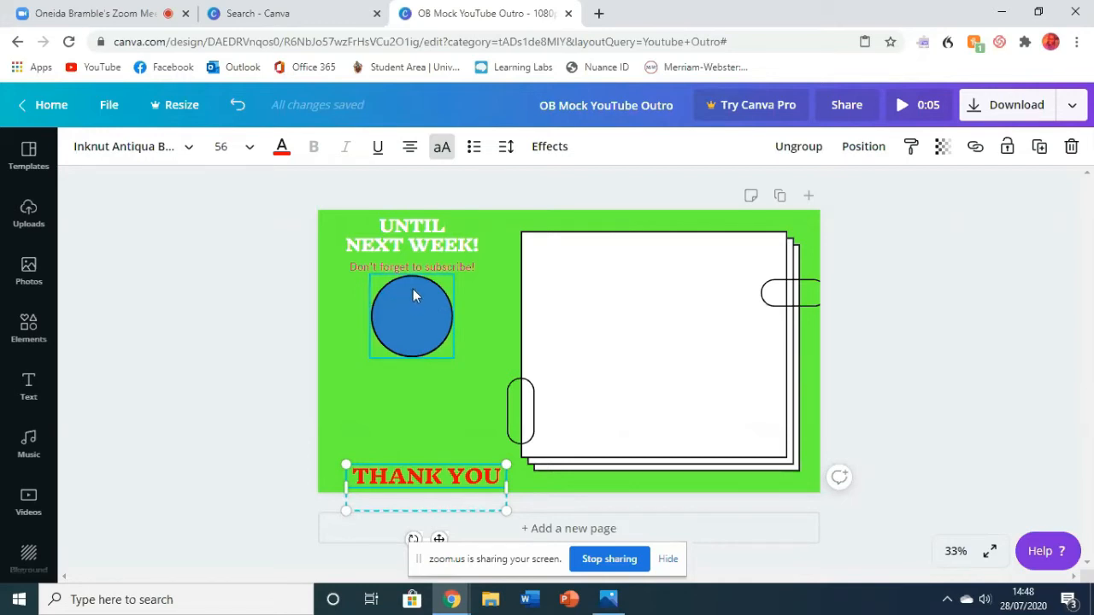
# - Switch to the template search tab, go to the Canva home page and open a refreshed list of all your designs
pyautogui.click(308, 15)
pyautogui.scroll(5, 115, 247)
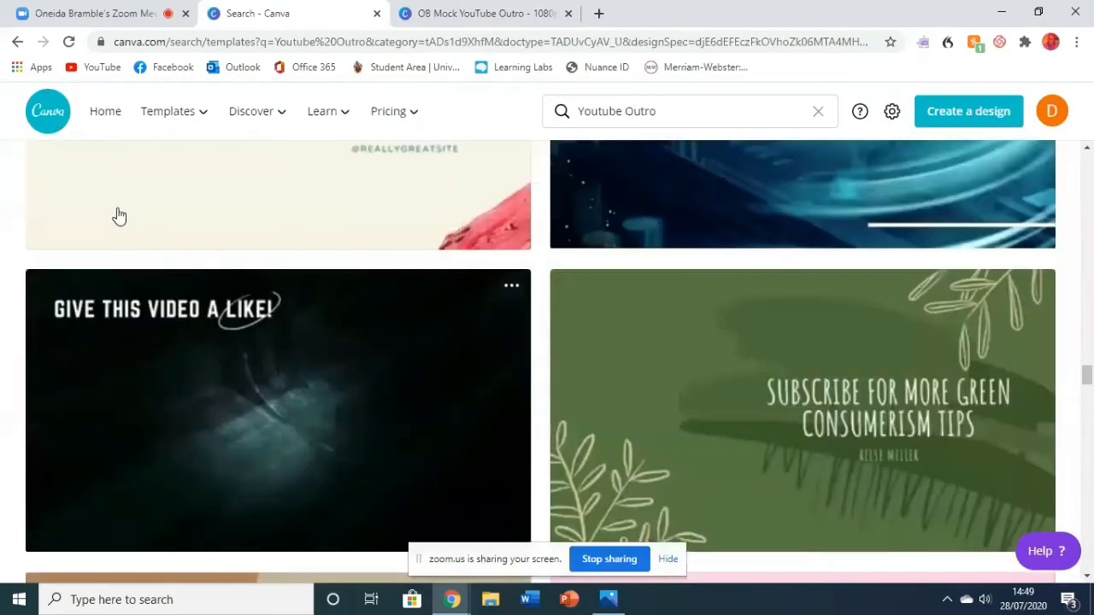
pyautogui.scroll(5, 106, 205)
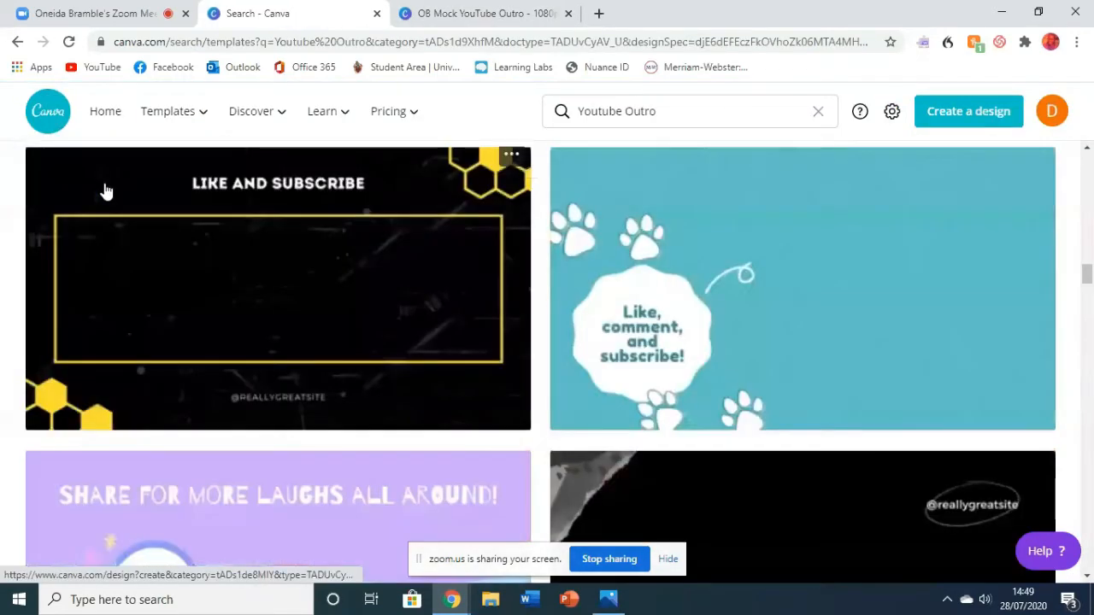
pyautogui.scroll(3, 103, 191)
pyautogui.click(105, 112)
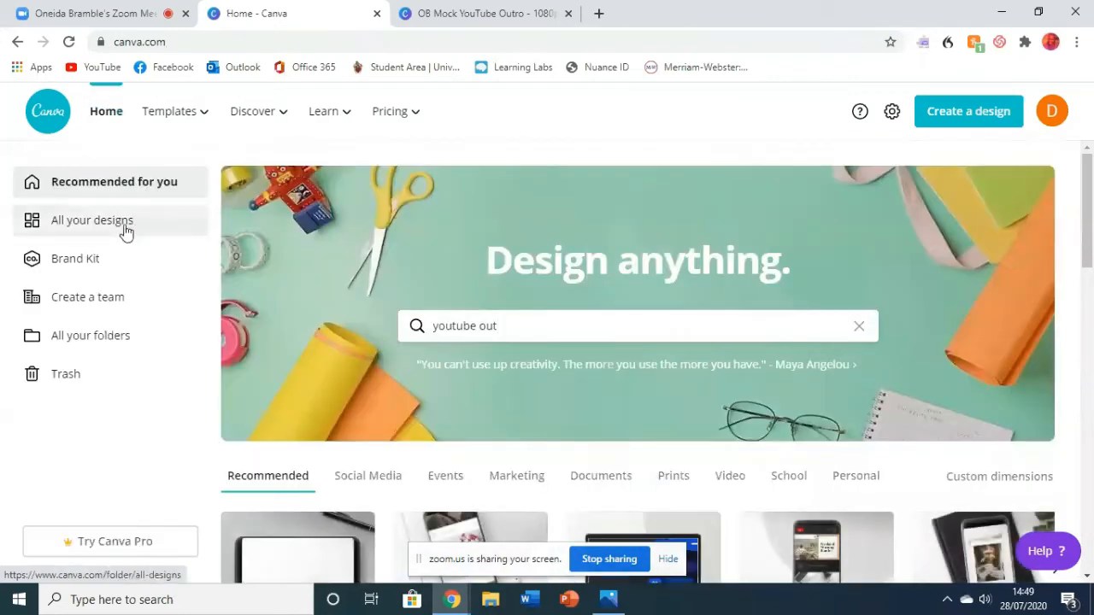
pyautogui.click(126, 230)
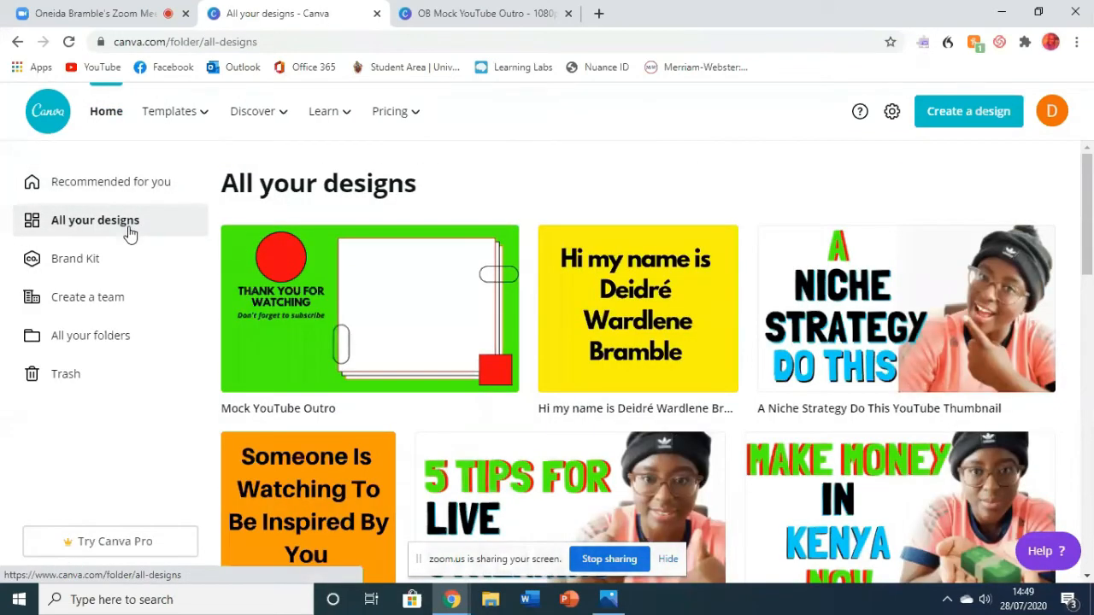
pyautogui.click(386, 41)
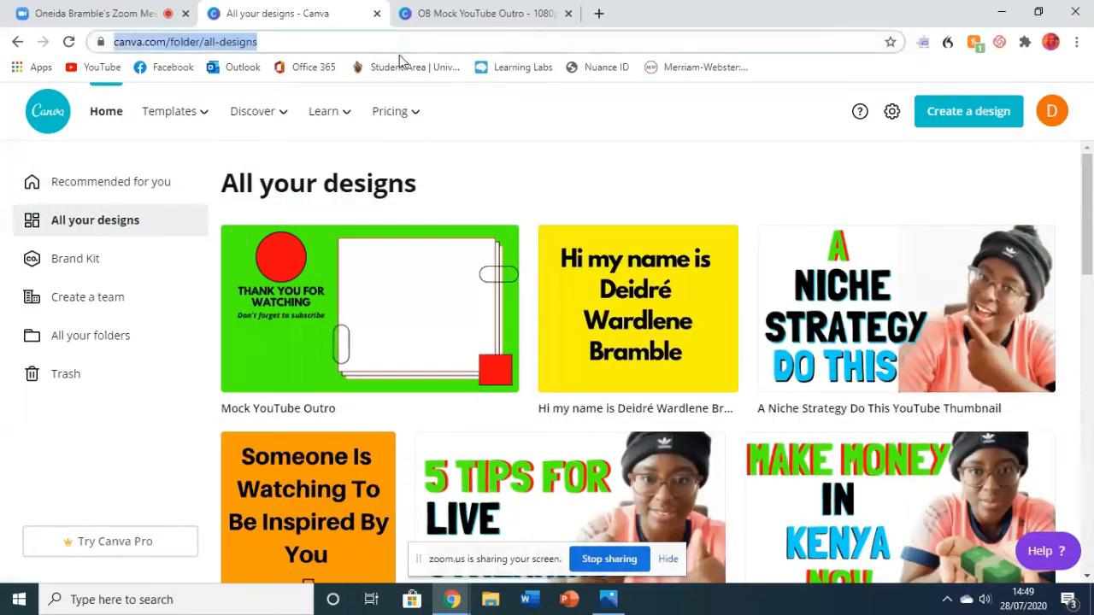
pyautogui.press('Return')
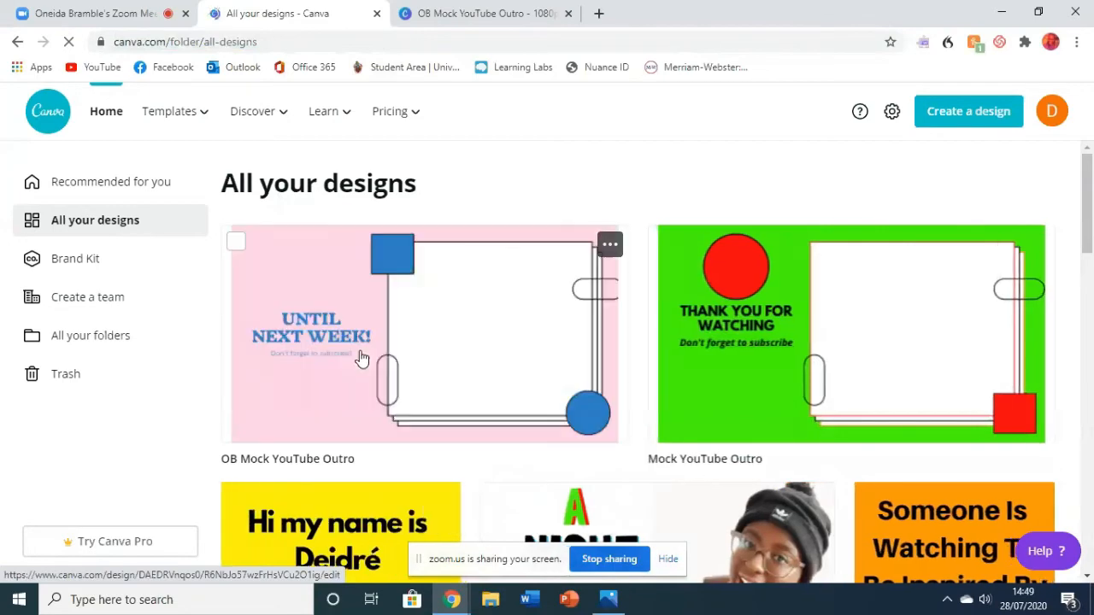
# - Open the "OB Mock YouTube Outro" design from the list and collapse its templates side panel
pyautogui.click(362, 358)
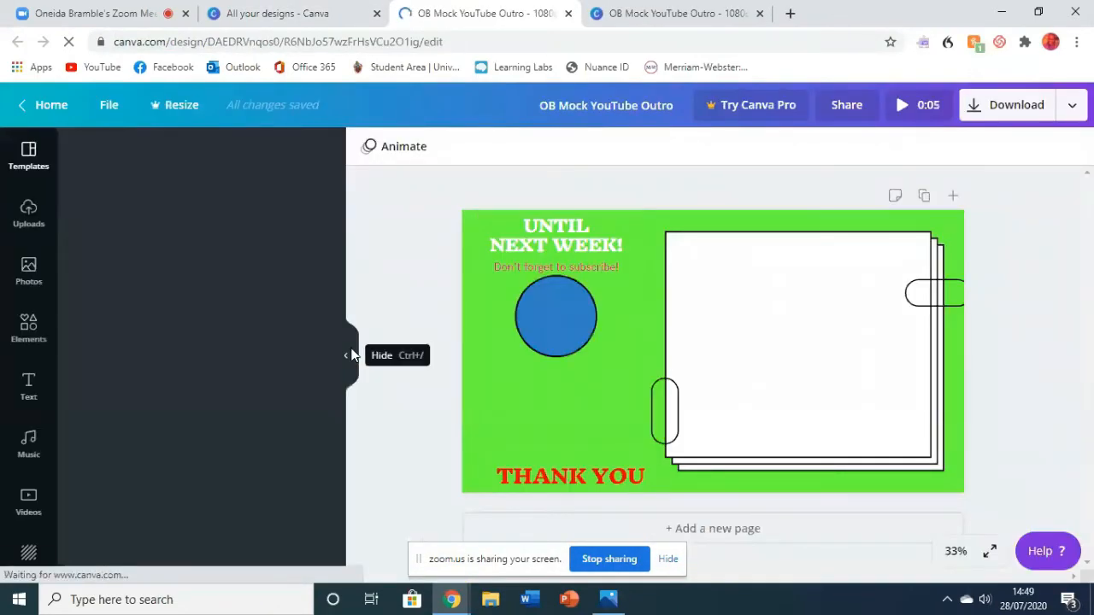
pyautogui.click(349, 355)
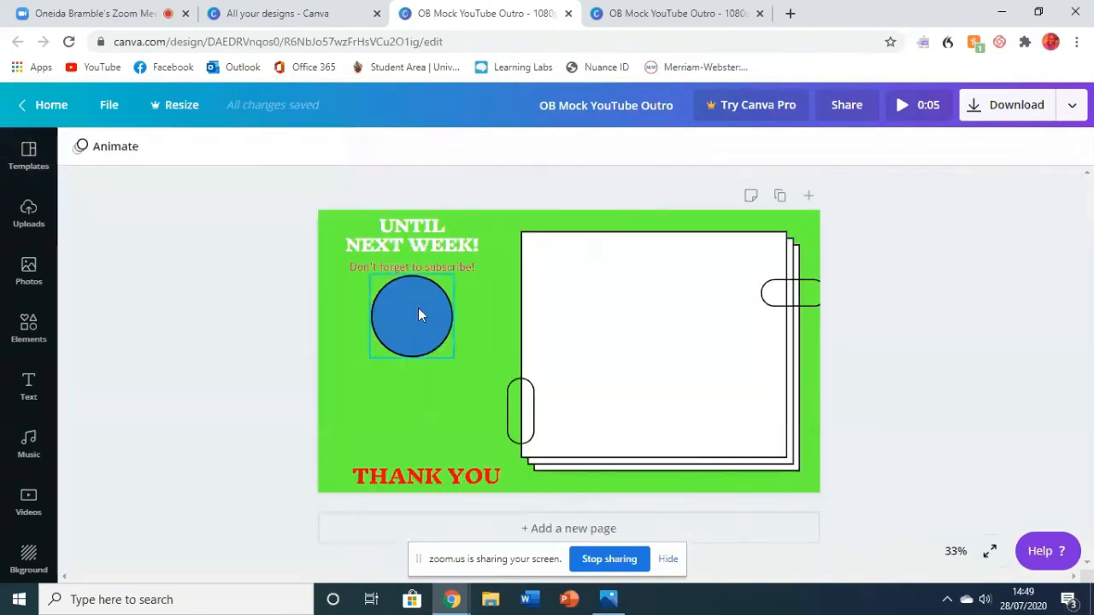
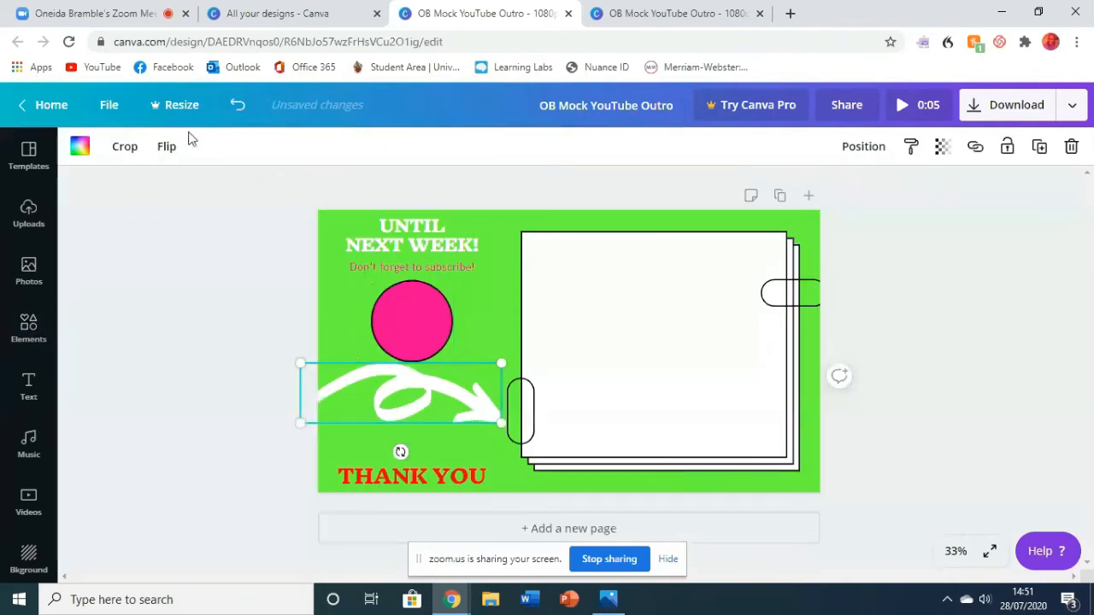
# - Recolour the white swirly arrow to the template yellow and shrink it to fit between the pink circle and the white rectangles
pyautogui.click(83, 151)
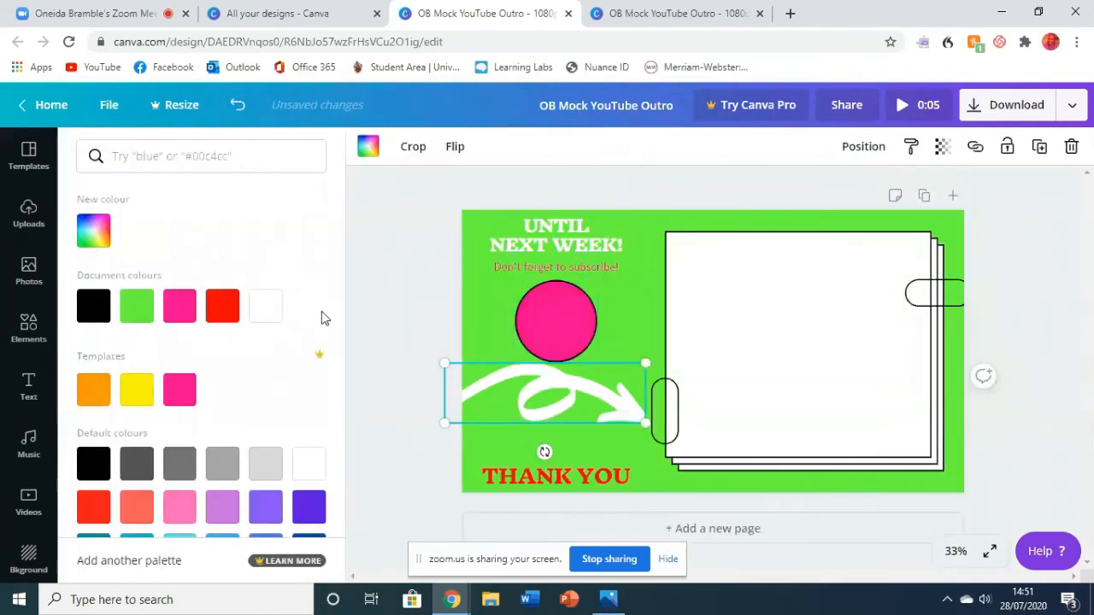
pyautogui.click(137, 390)
pyautogui.moveTo(644, 363); pyautogui.dragTo(644, 319)
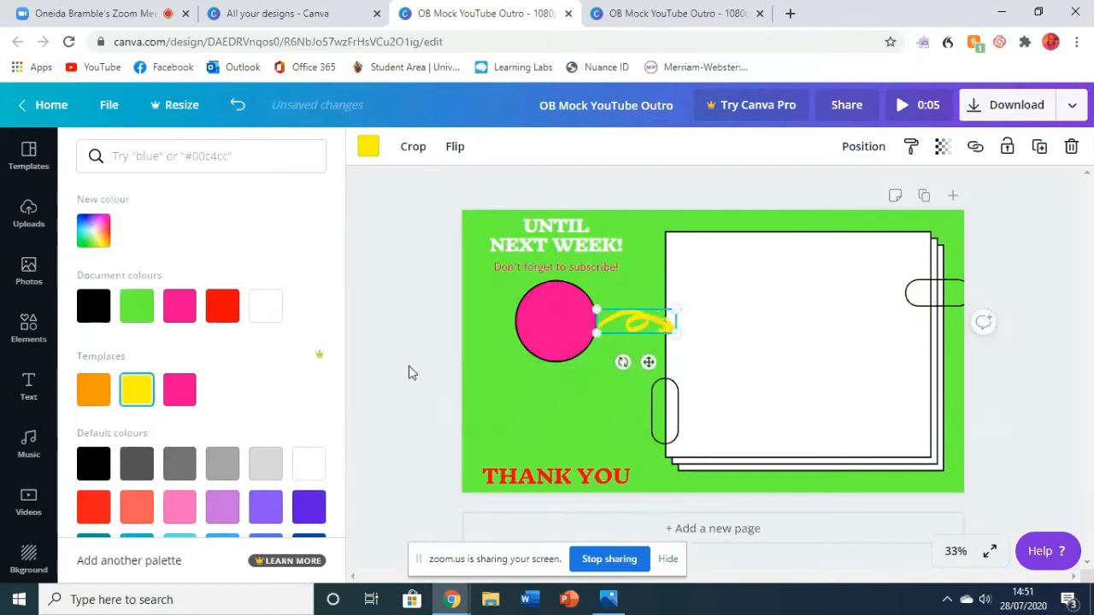
pyautogui.click(409, 353)
# - Rotate the yellow arrow so it points downward and flip it horizontally
pyautogui.moveTo(498, 327); pyautogui.dragTo(475, 304)
pyautogui.click(170, 147)
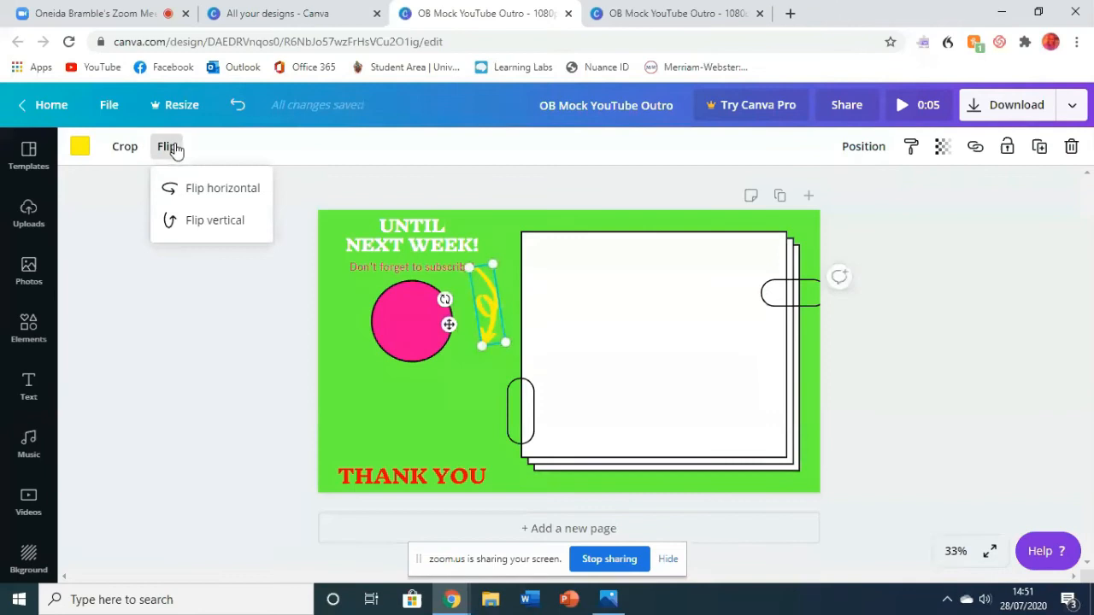
pyautogui.click(220, 189)
# - Move the yellow arrow to the pink circle's left side, shrink it and tilt it so its tip points towards the circle
pyautogui.moveTo(496, 314); pyautogui.dragTo(675, 293)
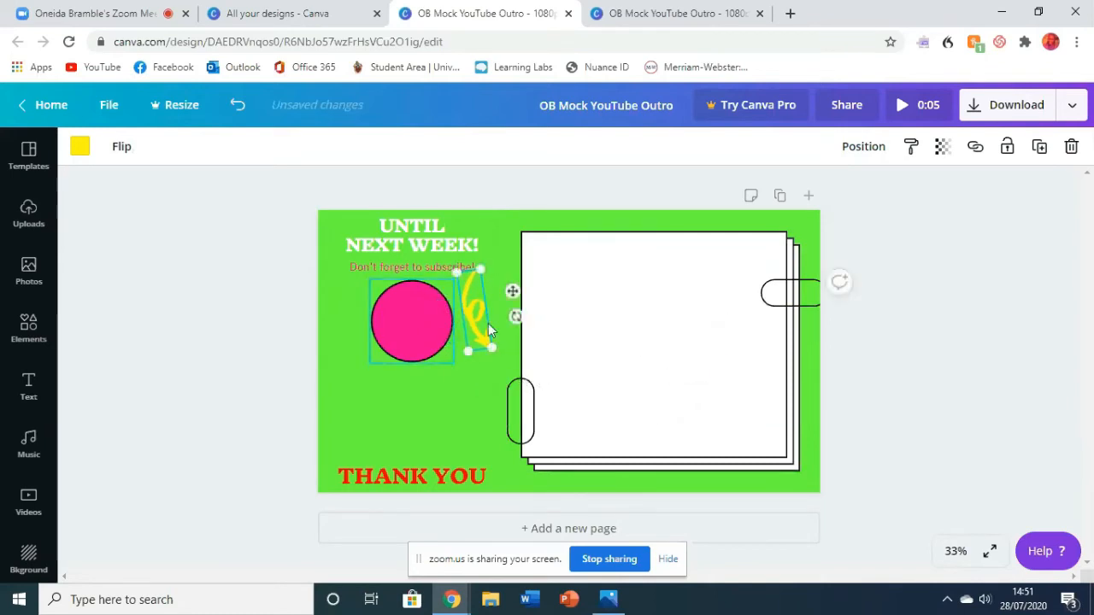
pyautogui.moveTo(488, 323); pyautogui.dragTo(350, 305)
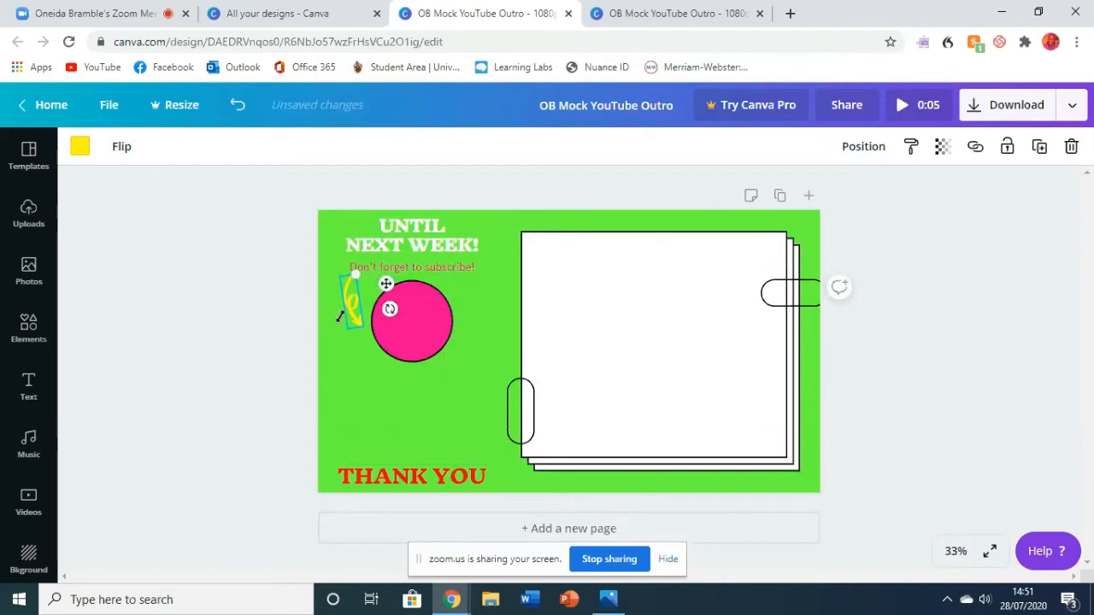
pyautogui.moveTo(366, 326); pyautogui.dragTo(393, 299)
pyautogui.click(355, 347)
pyautogui.click(352, 305)
pyautogui.click(419, 403)
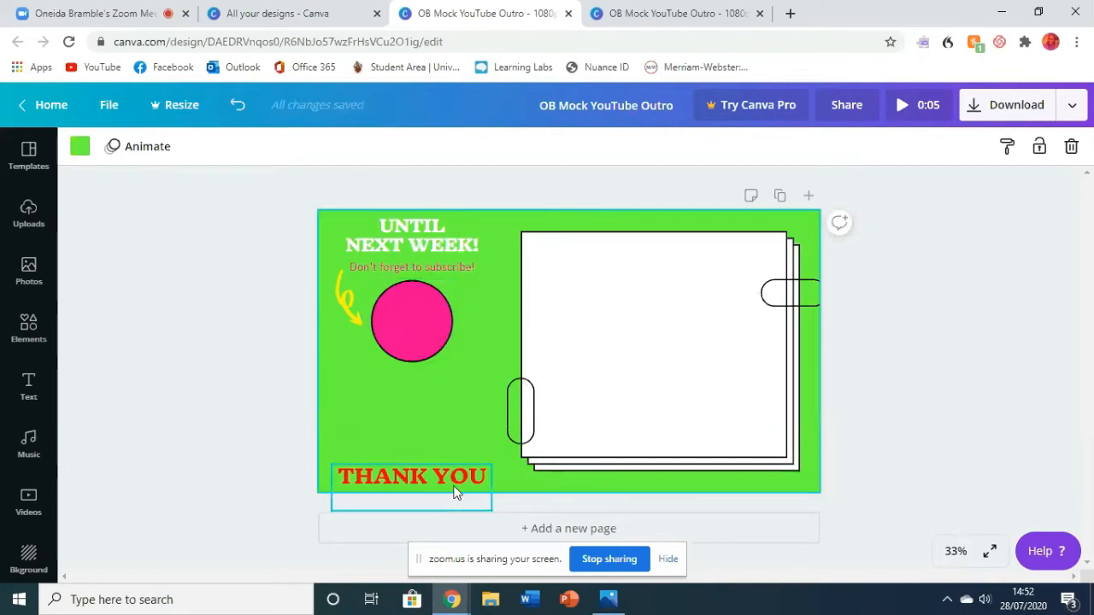
# - Move the "THANK YOU" text slightly down towards the page's lower edge
pyautogui.click(408, 479)
pyautogui.moveTo(408, 479); pyautogui.dragTo(407, 483)
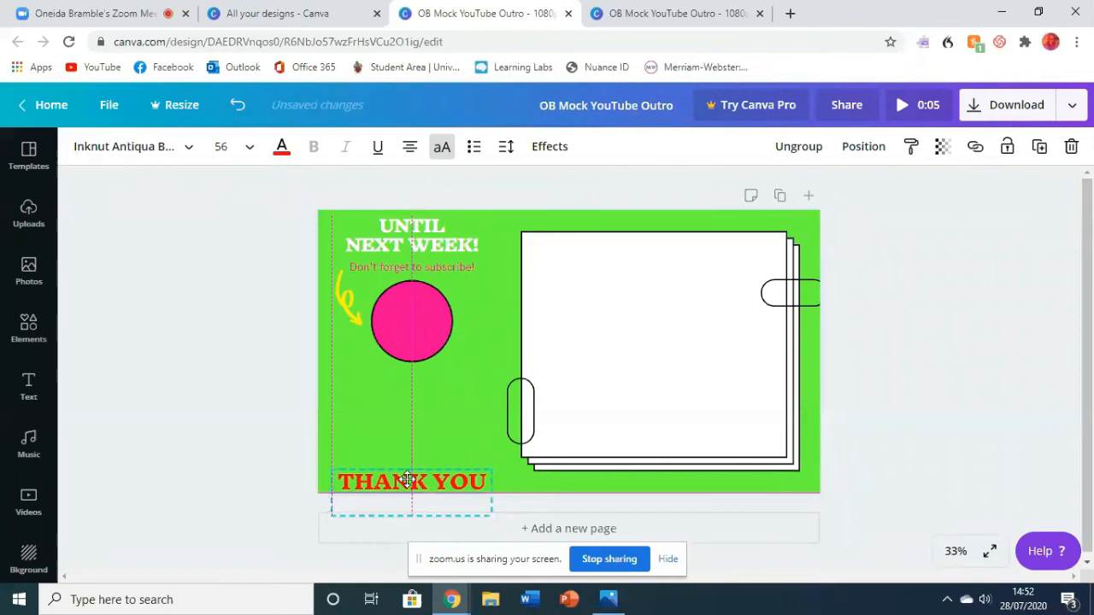
pyautogui.click(286, 451)
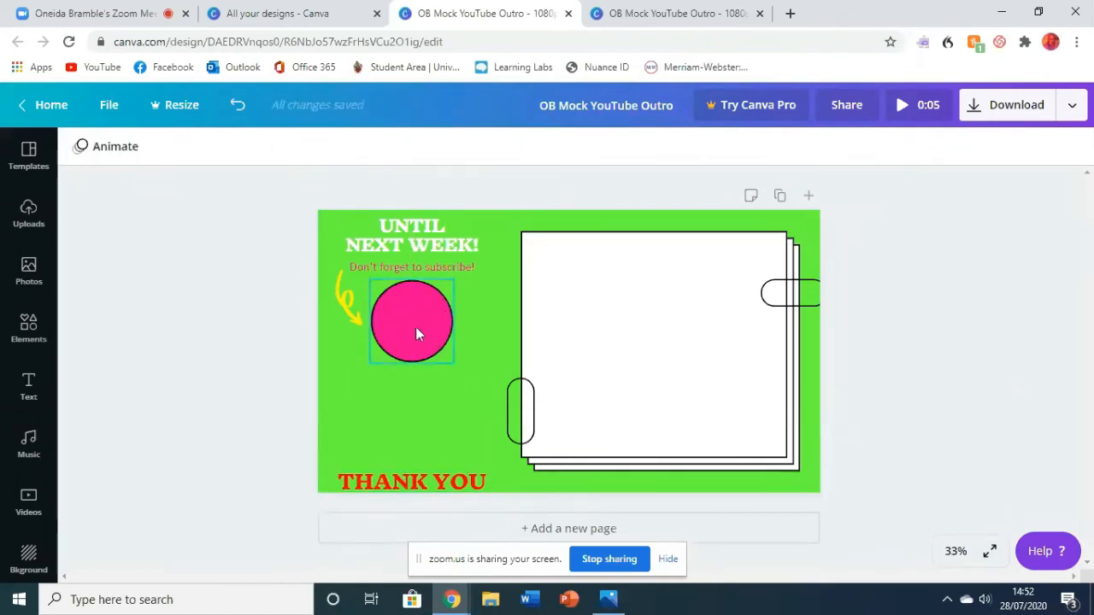
# - Move the pink circle slightly up beneath the "Don't forget to subscribe!" text and shrink it slightly
pyautogui.moveTo(415, 333); pyautogui.dragTo(414, 323)
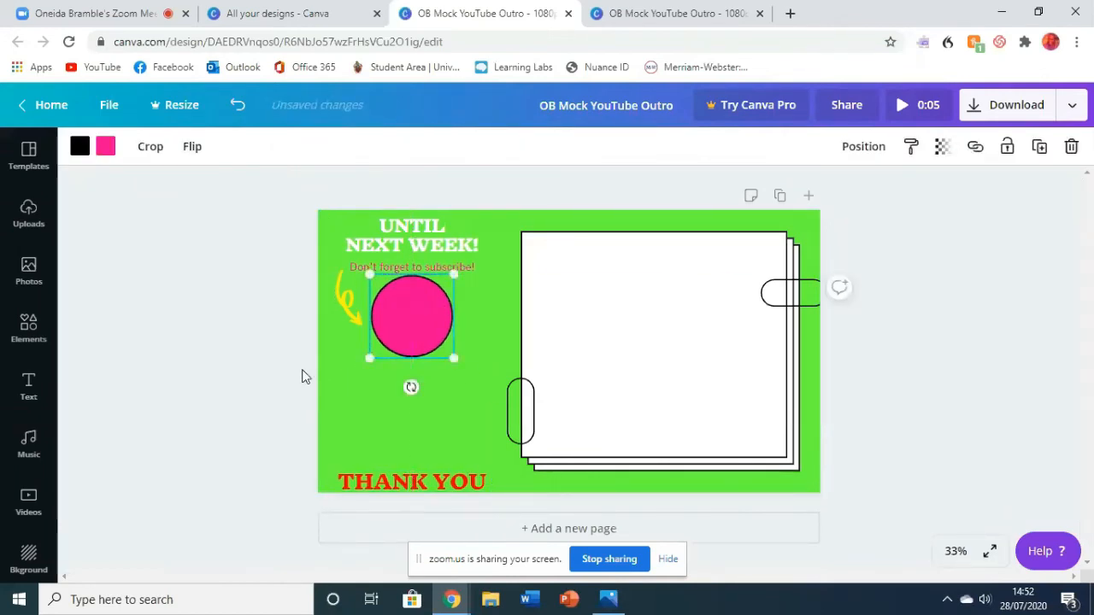
pyautogui.click(303, 376)
pyautogui.click(426, 350)
pyautogui.moveTo(454, 359); pyautogui.dragTo(447, 359)
pyautogui.click(262, 362)
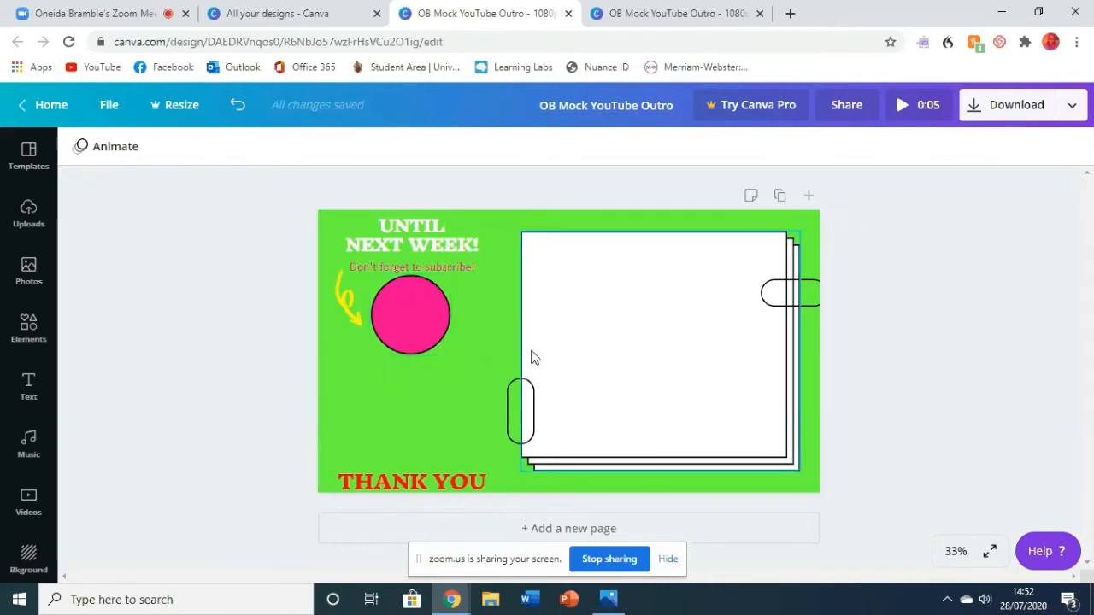
# - Try moving the stack of white rectangles slightly up and to the left, and undo the move
pyautogui.click(624, 339)
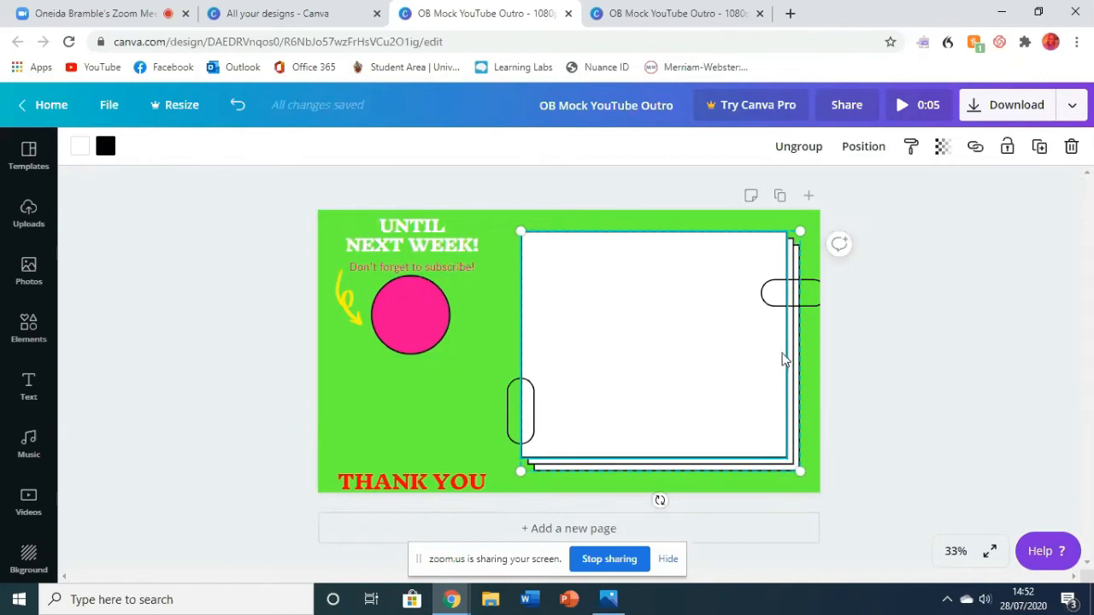
pyautogui.moveTo(714, 340)
pyautogui.mouseDown()
pyautogui.moveTo(674, 330)
pyautogui.moveTo(617, 288)
pyautogui.moveTo(684, 271)
pyautogui.moveTo(752, 361)
pyautogui.moveTo(706, 327)
pyautogui.mouseUp()
pyautogui.click(231, 106)
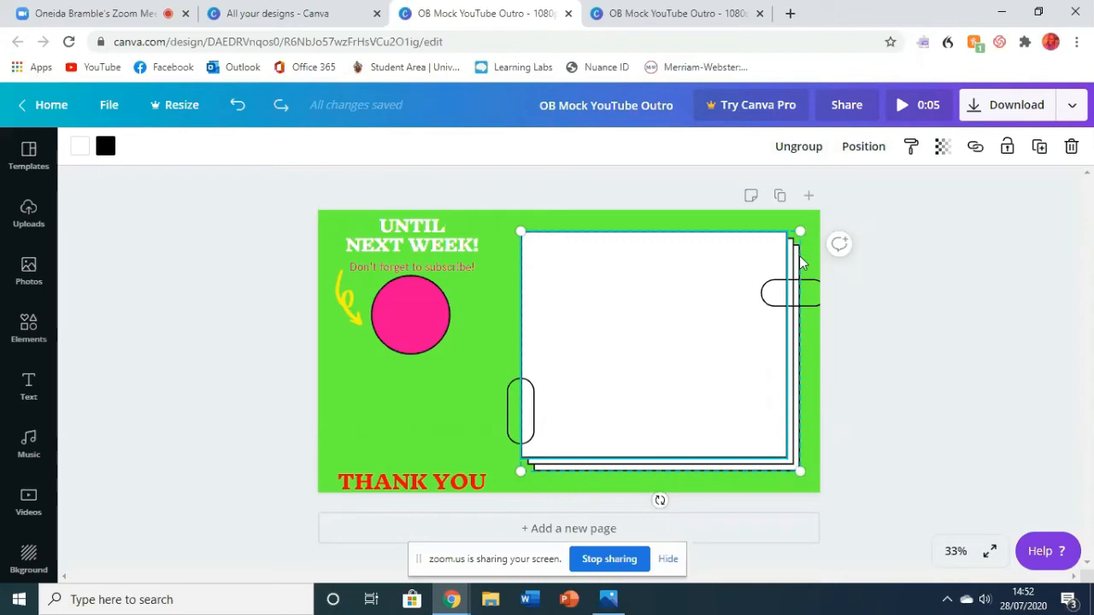
# - Ungroup the stack of white rectangles and delete the front two rectangles
pyautogui.click(803, 152)
pyautogui.click(852, 339)
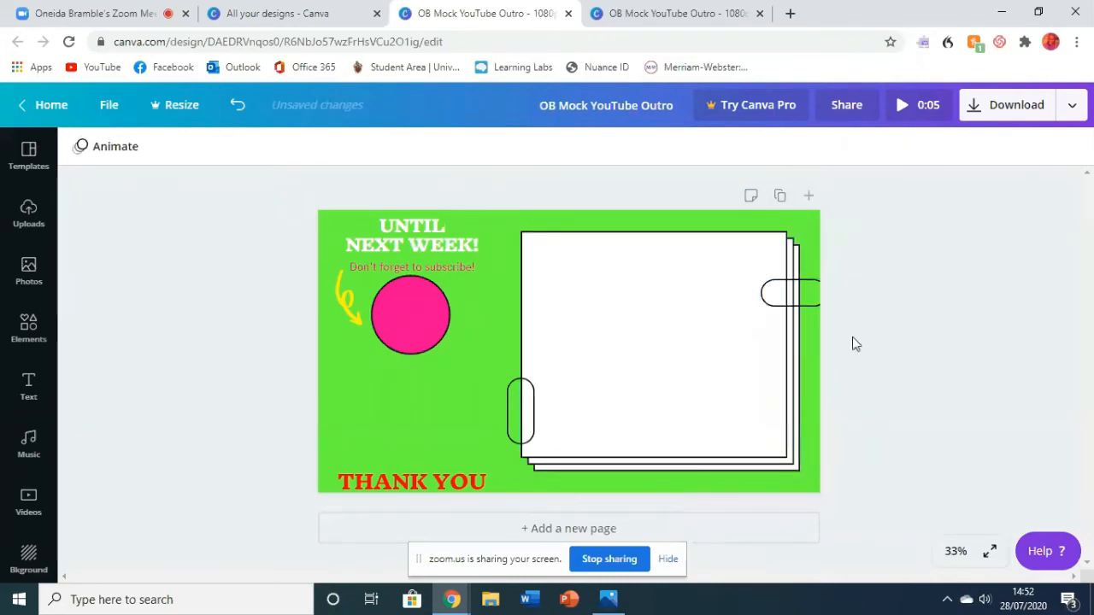
pyautogui.click(774, 322)
pyautogui.click(876, 349)
pyautogui.click(771, 360)
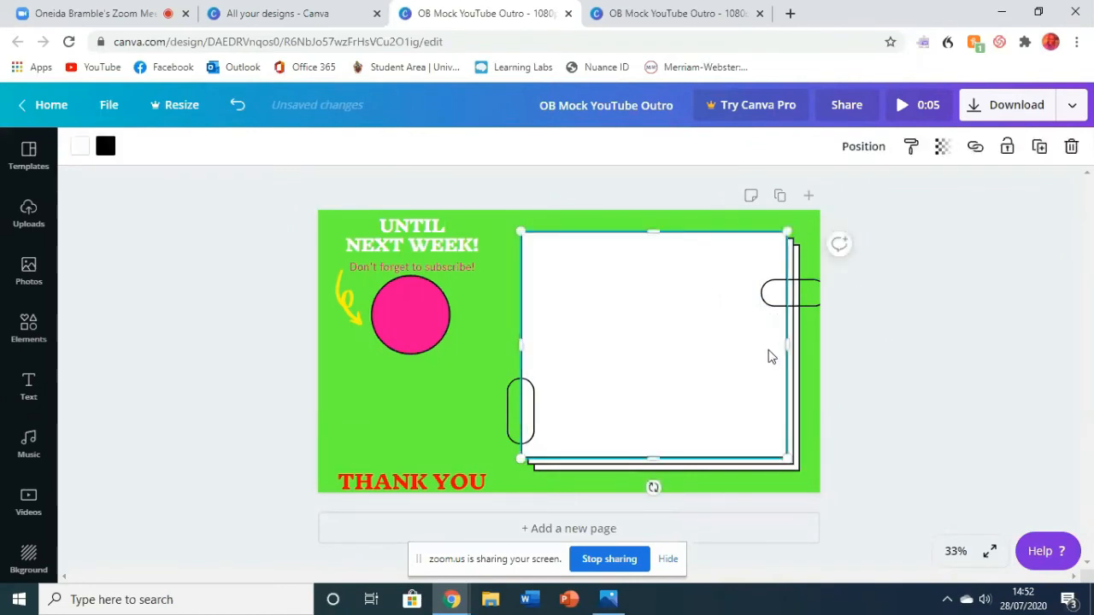
pyautogui.rightClick(769, 356)
pyautogui.click(912, 376)
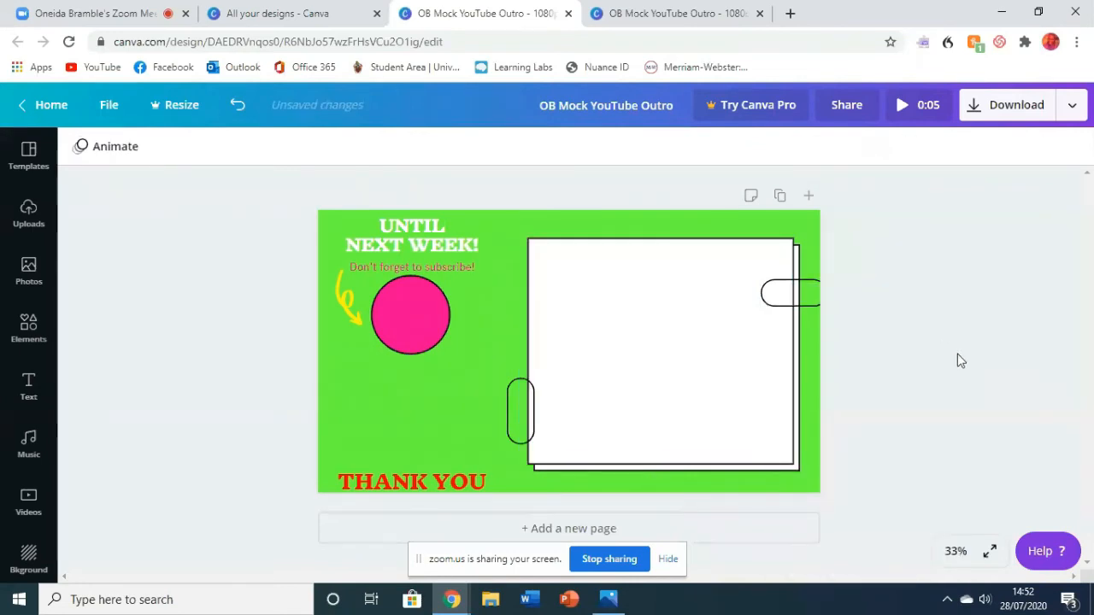
pyautogui.click(778, 354)
pyautogui.rightClick(776, 354)
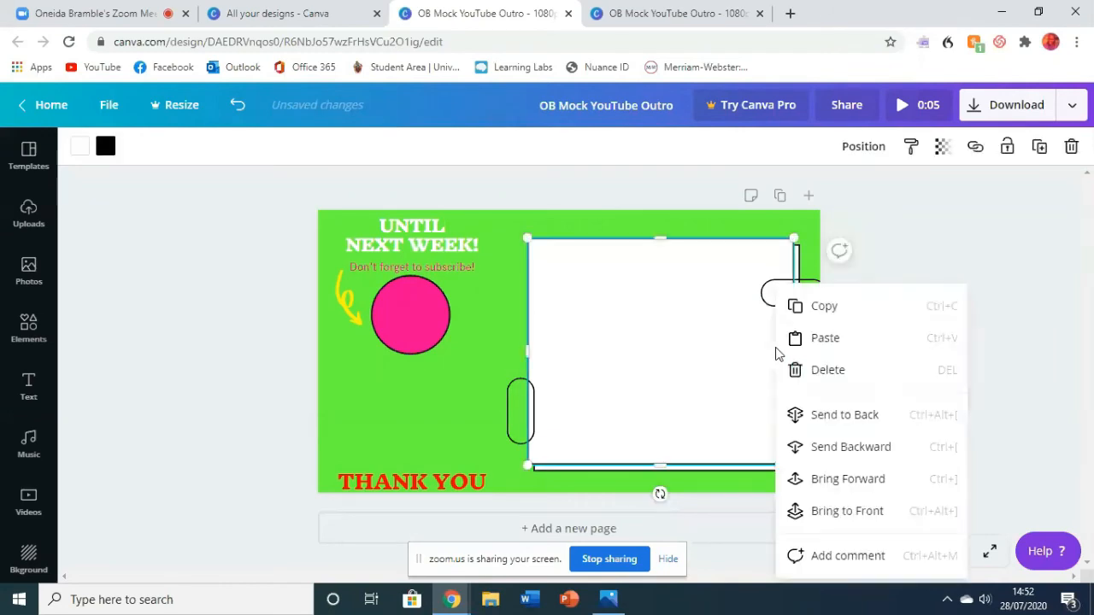
pyautogui.click(816, 369)
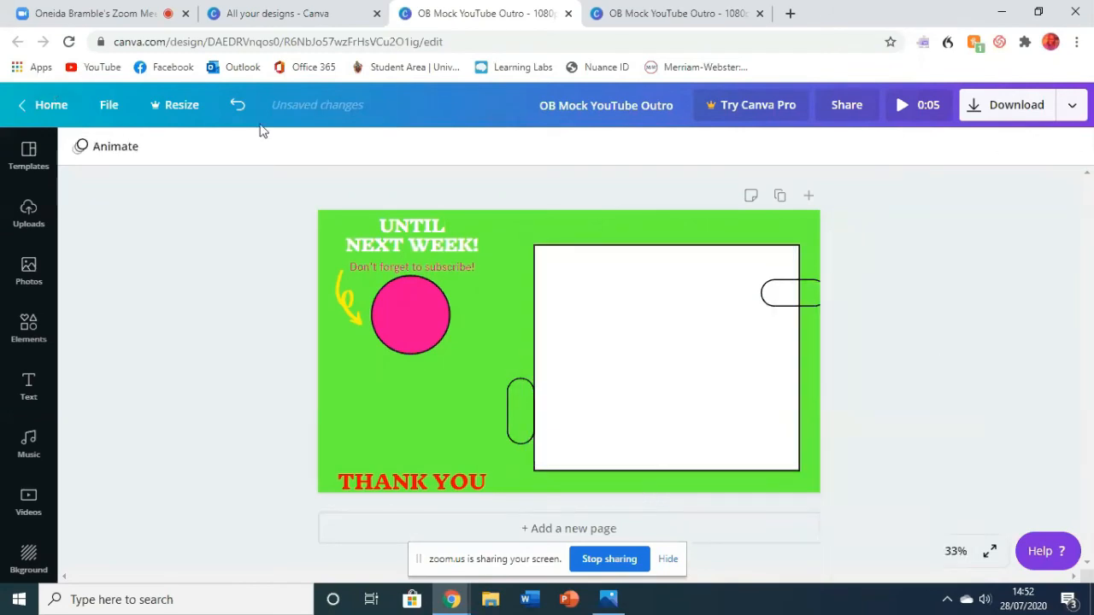
# - Undo both rectangle deletions, and ungroup and regroup the stack of three white rectangles
pyautogui.click(238, 105)
pyautogui.click(237, 106)
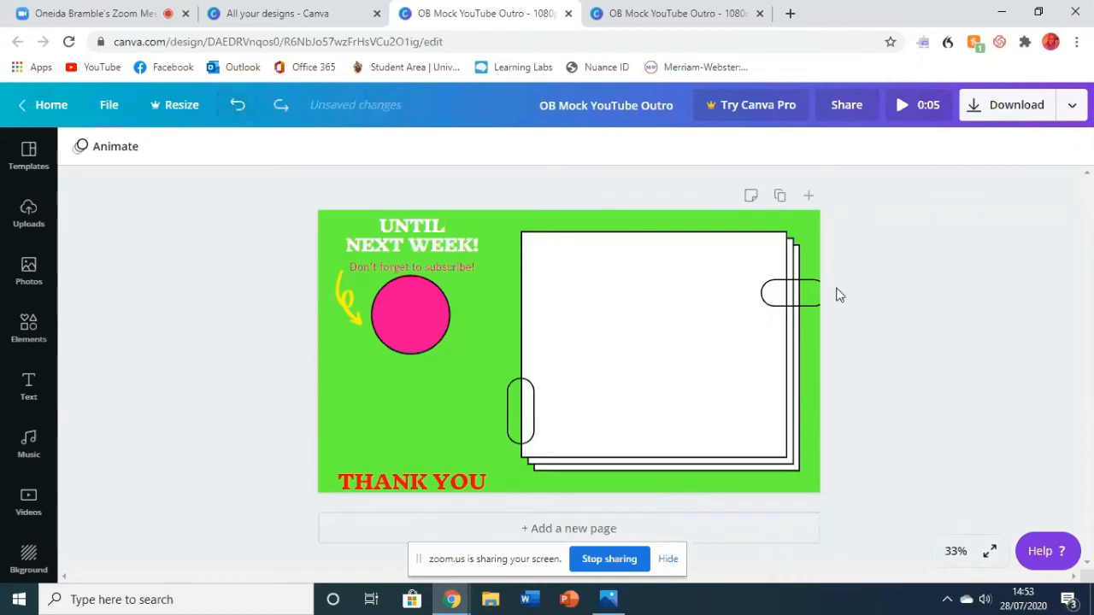
pyautogui.click(690, 321)
pyautogui.click(791, 150)
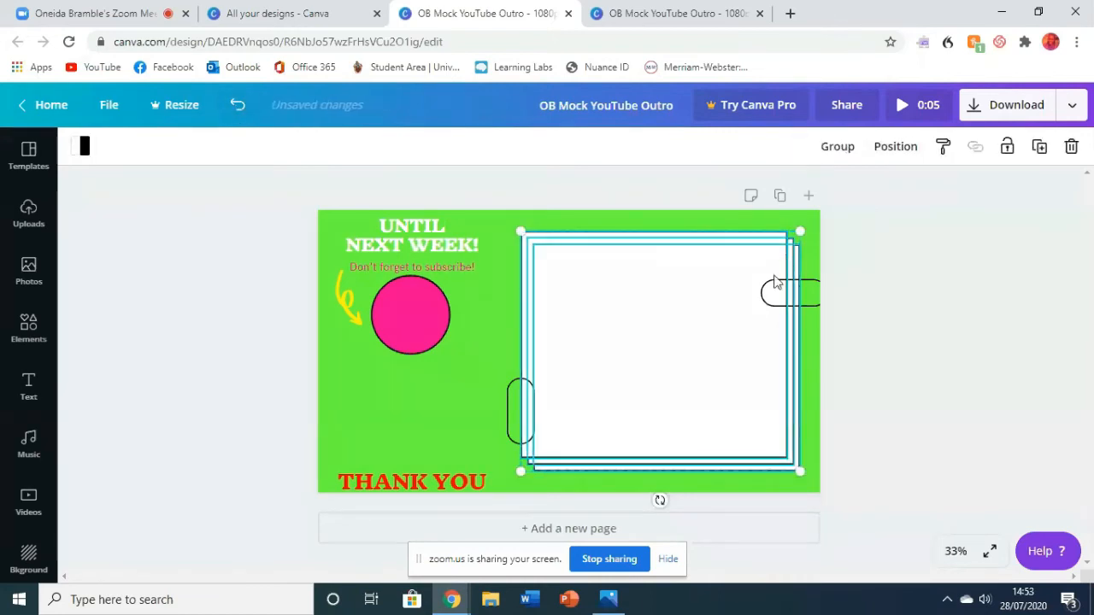
pyautogui.click(839, 158)
pyautogui.click(949, 317)
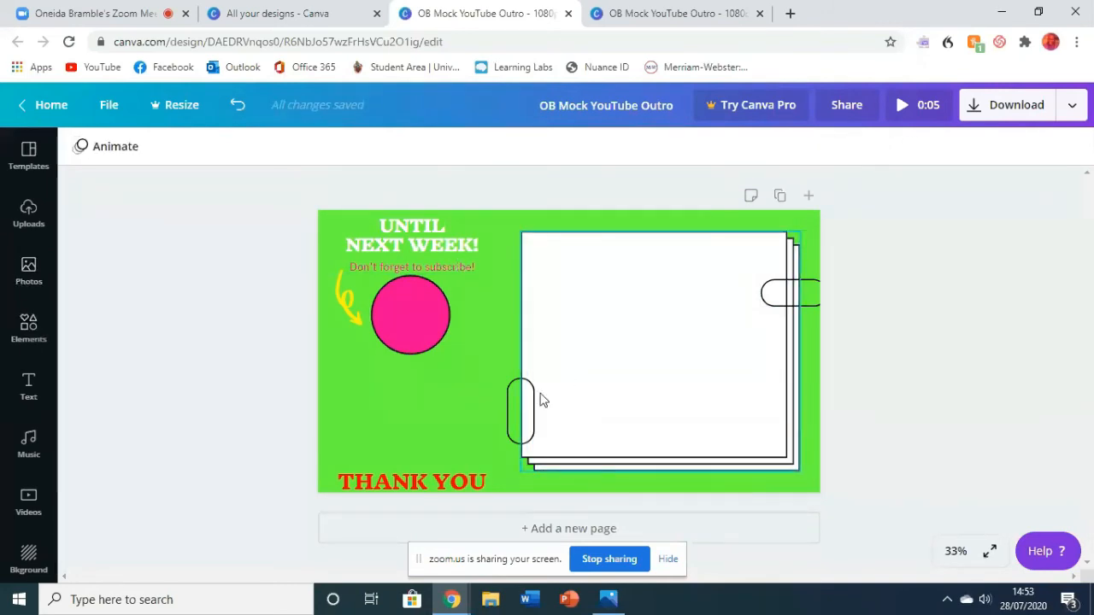
# - Move the vertical clip outline to the white stack's upper-left corner and the horizontal one down to the middle of its right edge
pyautogui.moveTo(531, 411); pyautogui.dragTo(529, 238)
pyautogui.moveTo(787, 293); pyautogui.dragTo(793, 354)
pyautogui.click(934, 372)
pyautogui.click(940, 371)
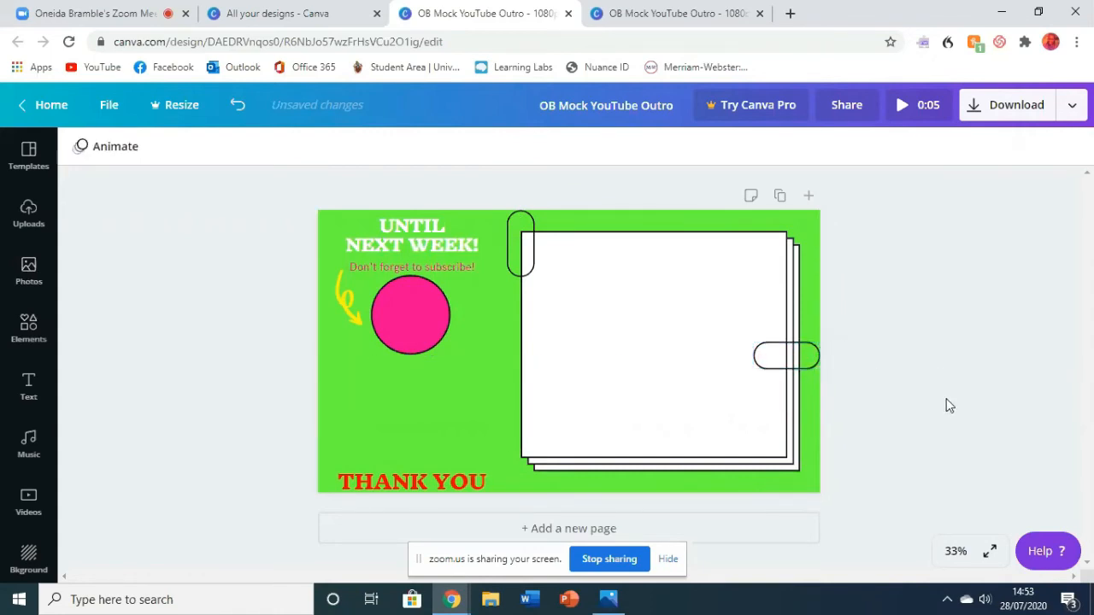
# - Undo the accidental nudge of the white rectangle stack and deselect it
pyautogui.moveTo(537, 254); pyautogui.dragTo(537, 252)
pyautogui.click(238, 104)
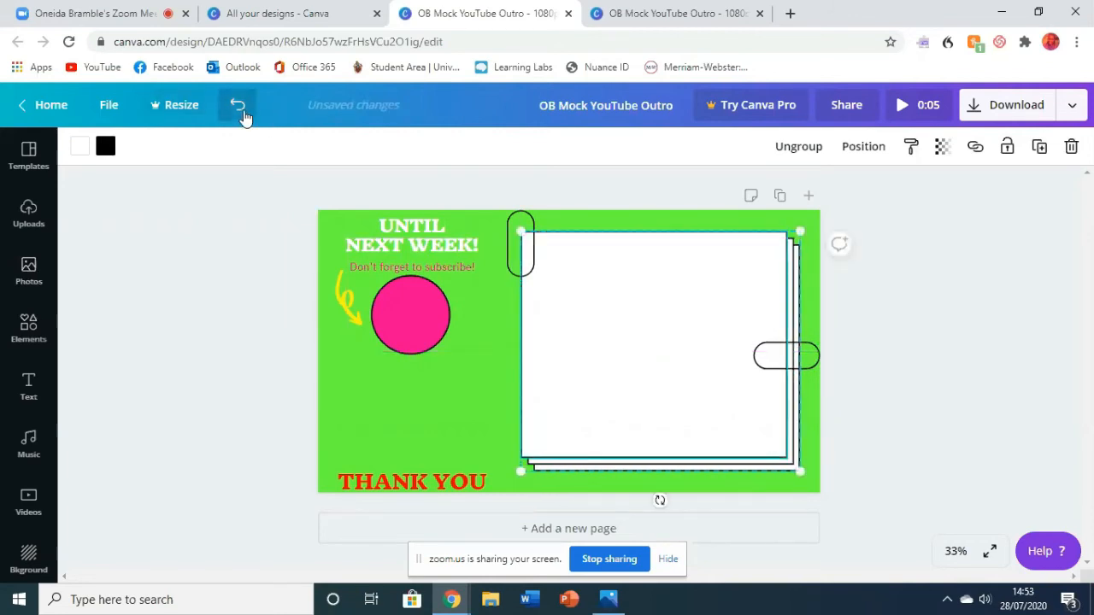
pyautogui.click(1001, 395)
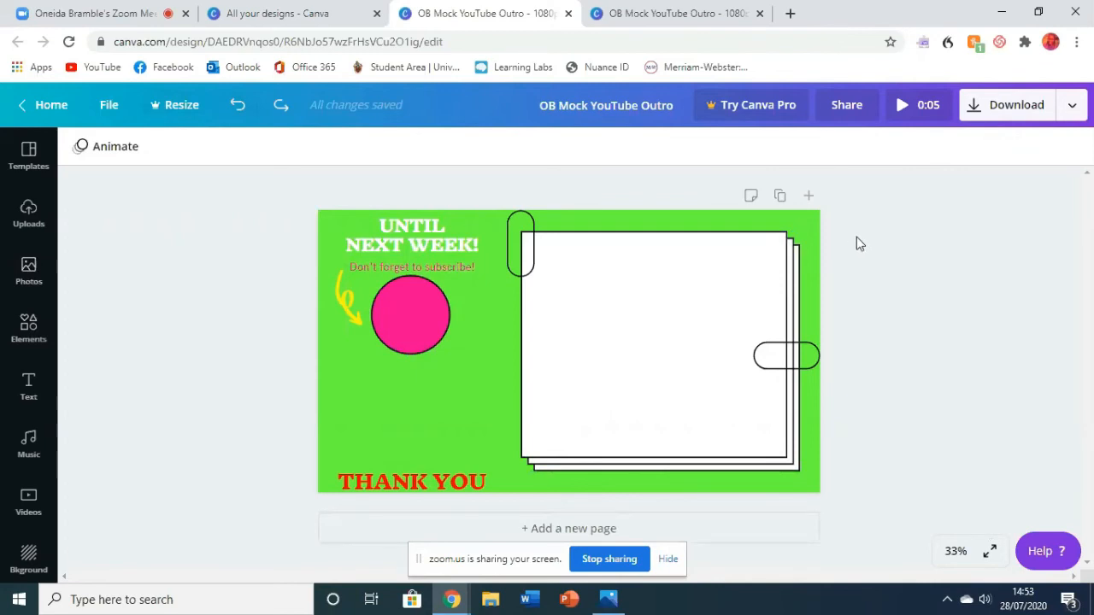
# - Move the yellow arrow closer to the pink circle and adjust its tilt so the tip meets the circle's left edge
pyautogui.click(392, 314)
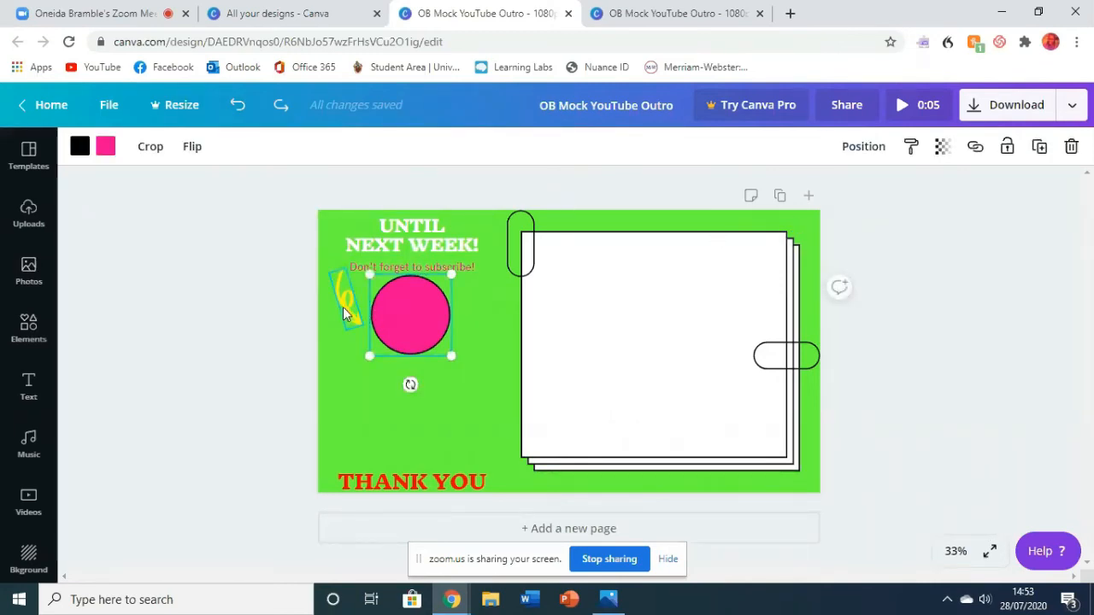
pyautogui.moveTo(343, 307); pyautogui.dragTo(351, 305)
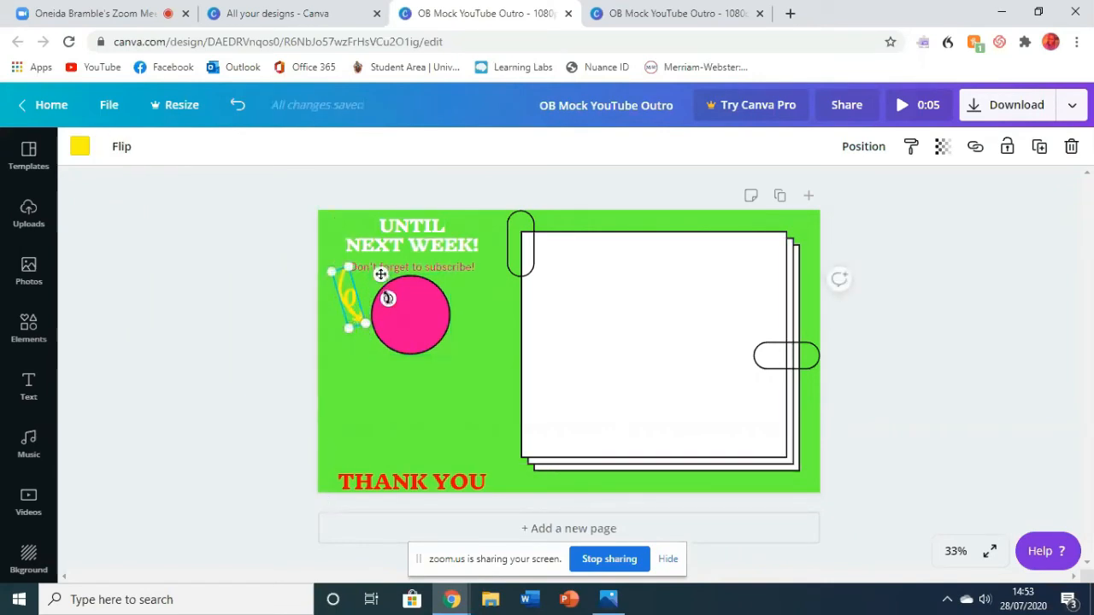
pyautogui.moveTo(388, 299); pyautogui.dragTo(360, 297)
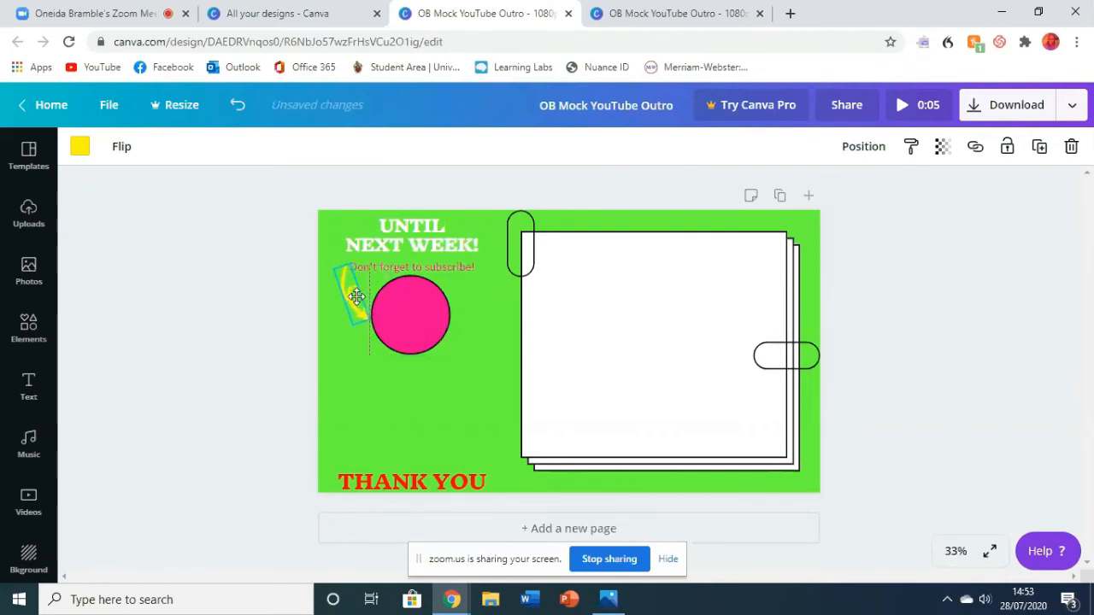
pyautogui.click(264, 325)
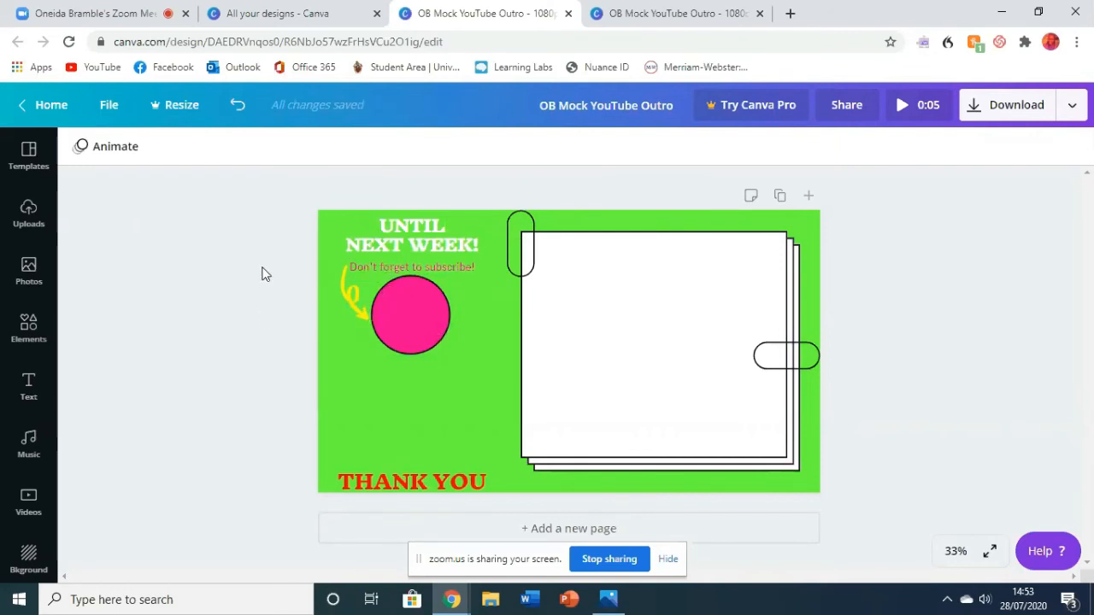
# - Search the photo library for "love heart" and look through the pictures
pyautogui.click(28, 271)
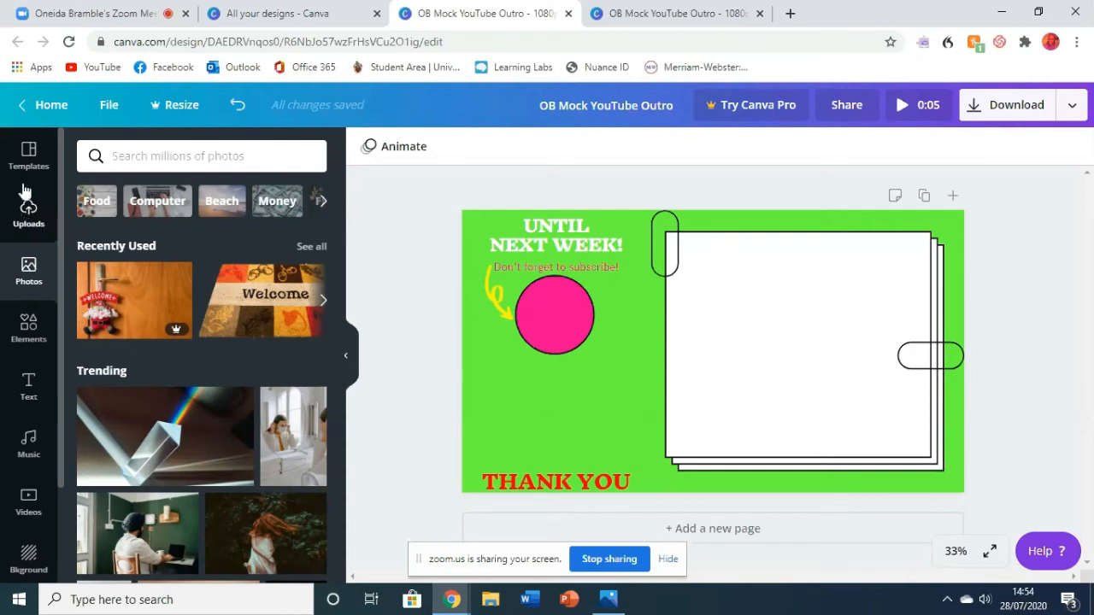
pyautogui.click(153, 156)
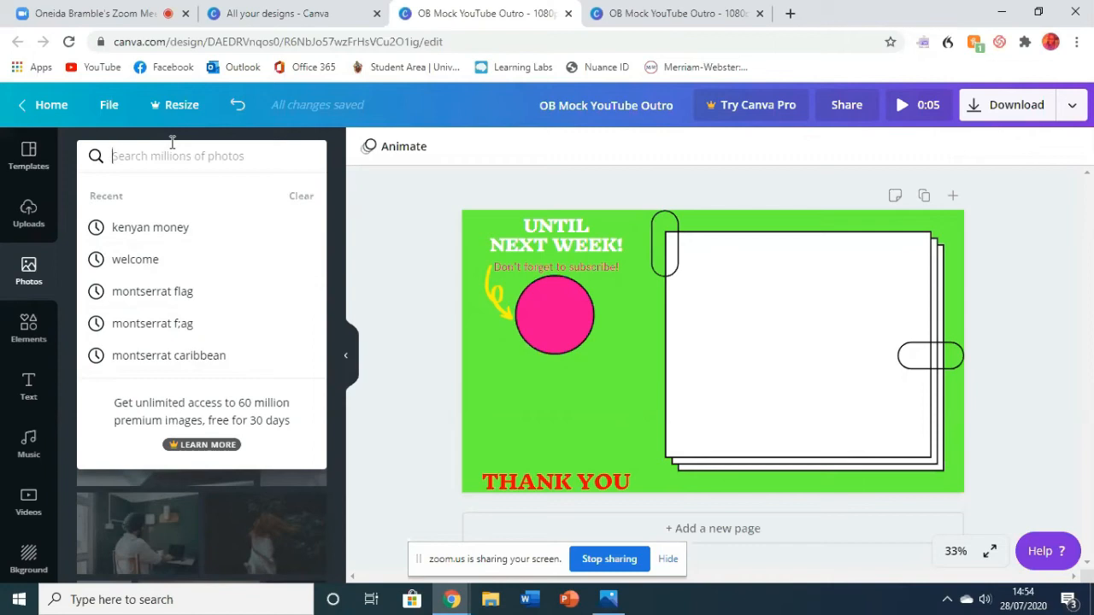
pyautogui.write('love')
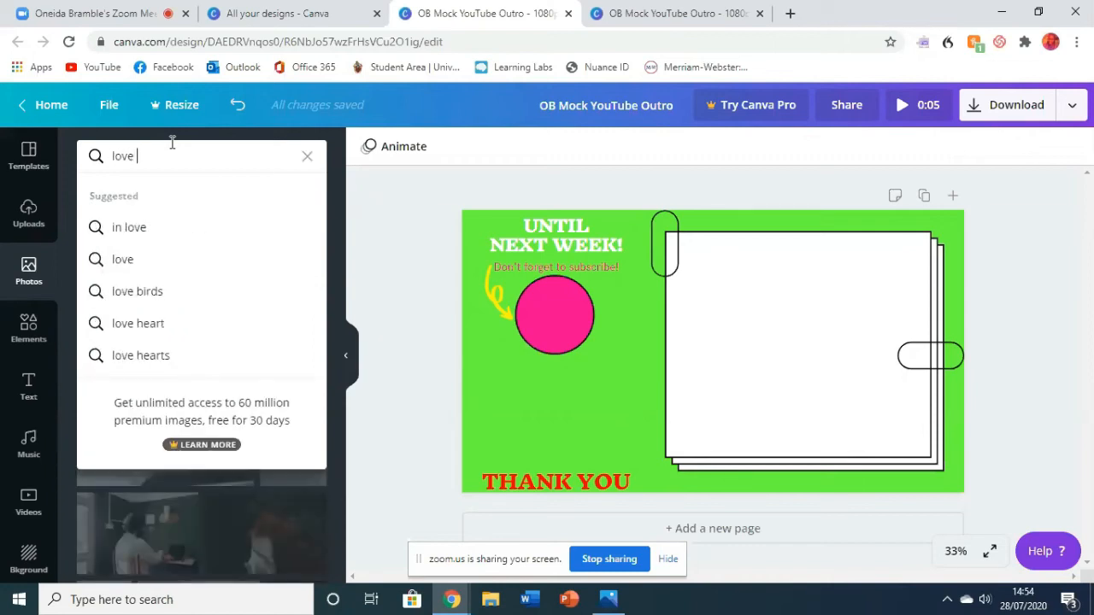
pyautogui.click(164, 326)
pyautogui.scroll(-4, 182, 403)
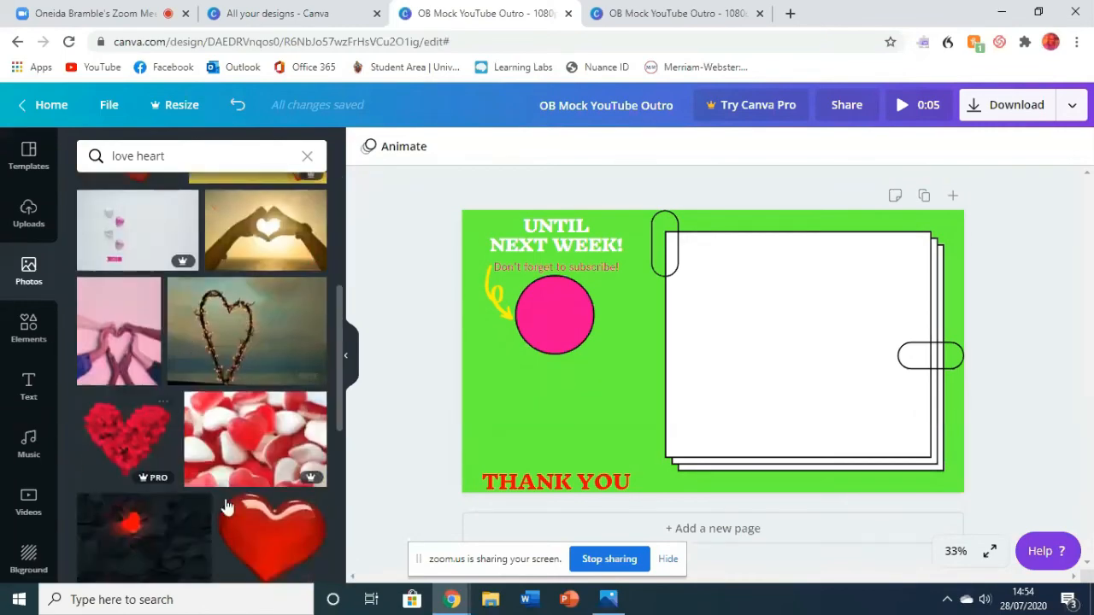
pyautogui.scroll(-10, 120, 295)
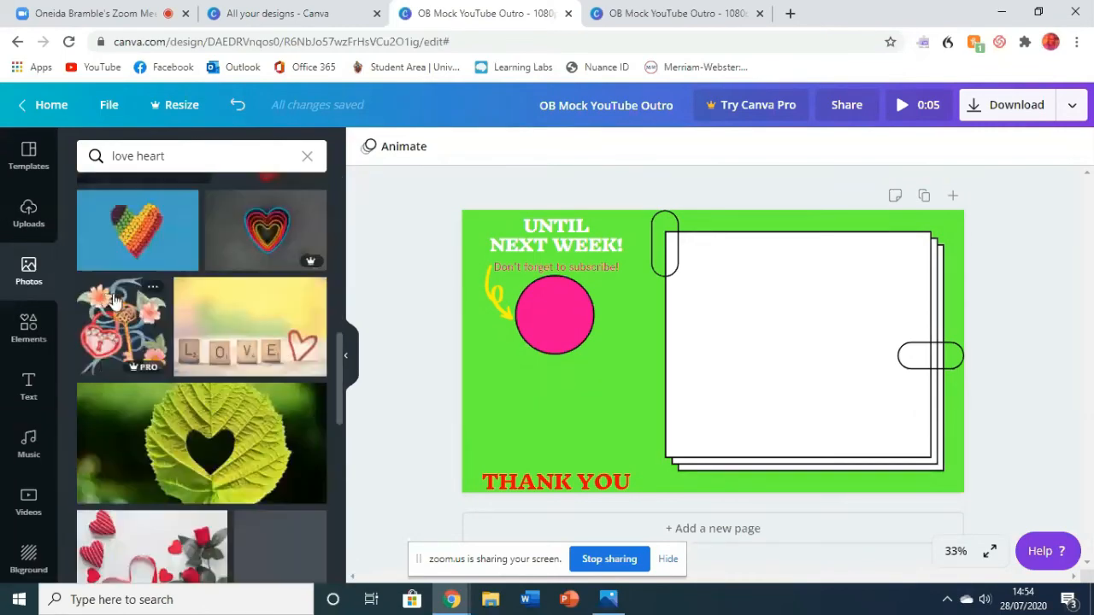
# - Browse the elements library's shapes, frames, stickers and charts
pyautogui.click(47, 338)
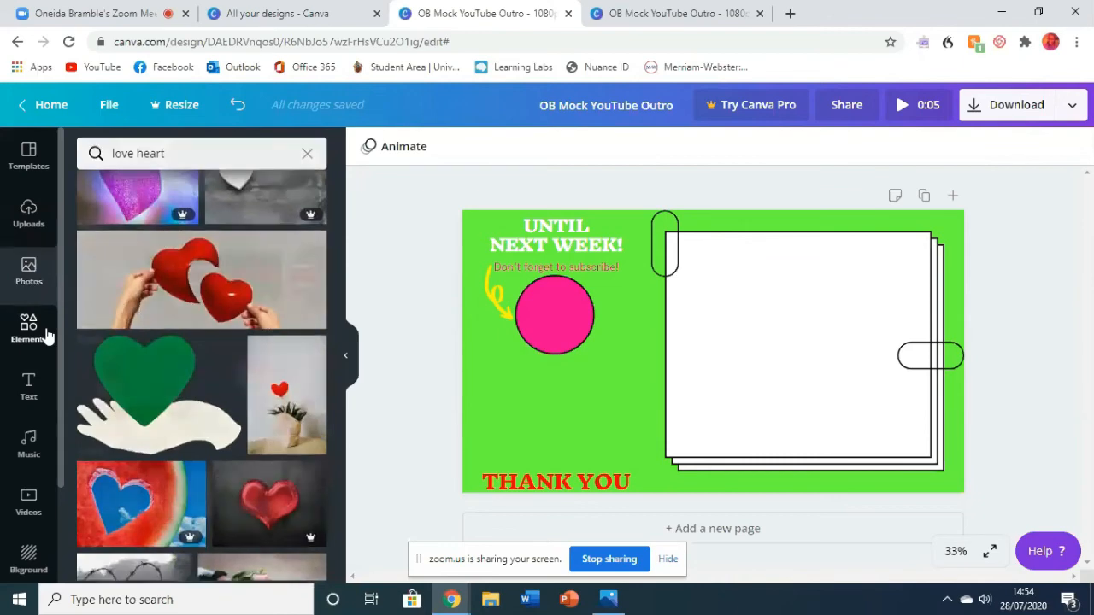
pyautogui.scroll(-5, 142, 337)
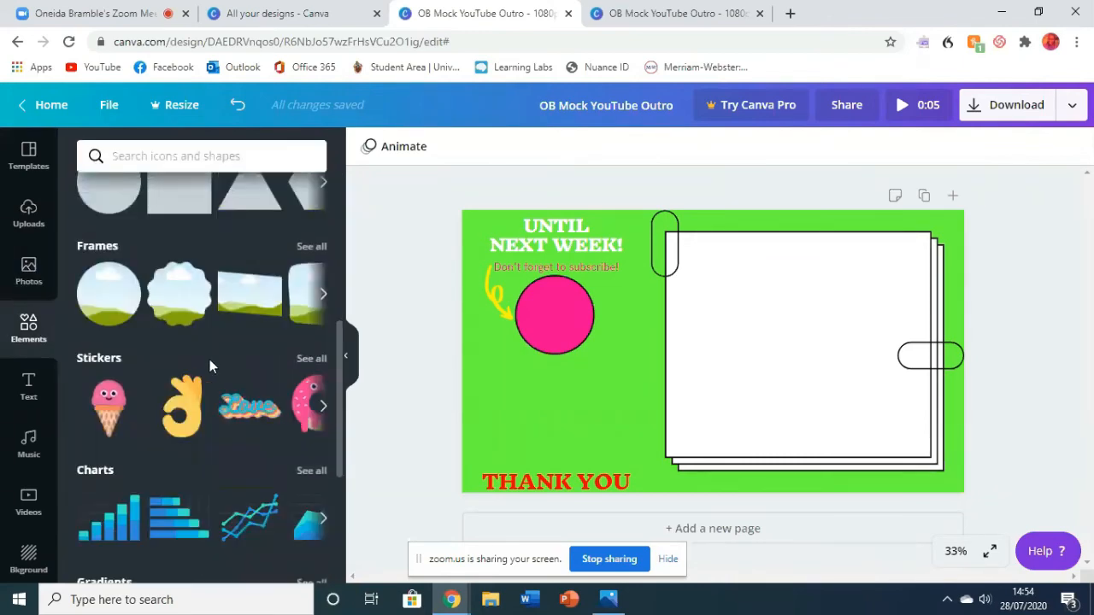
pyautogui.scroll(-3, 209, 359)
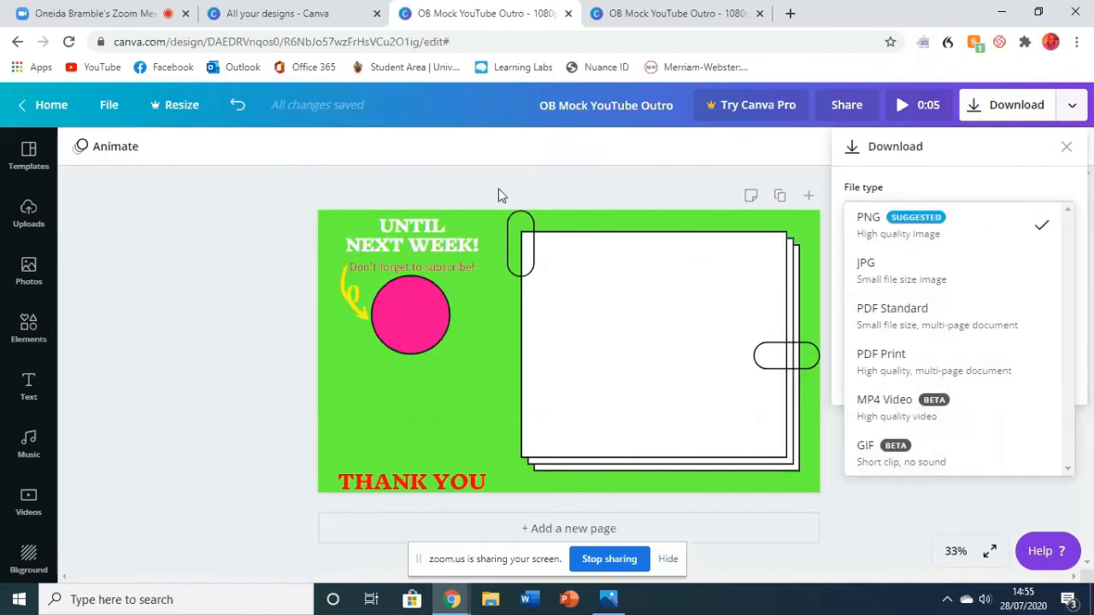
pyautogui.click(513, 188)
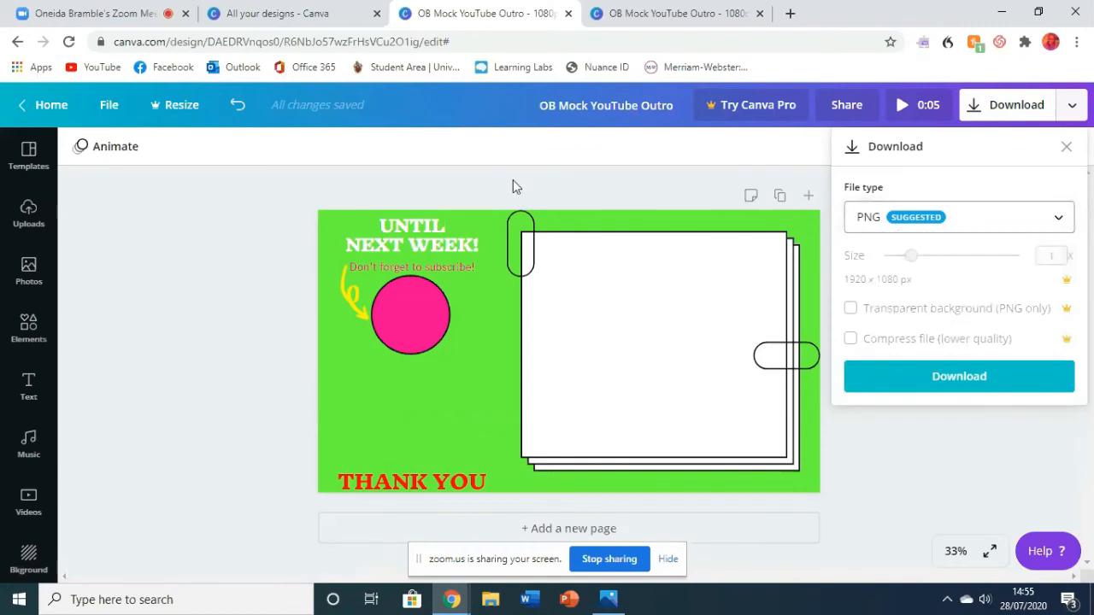
pyautogui.click(155, 299)
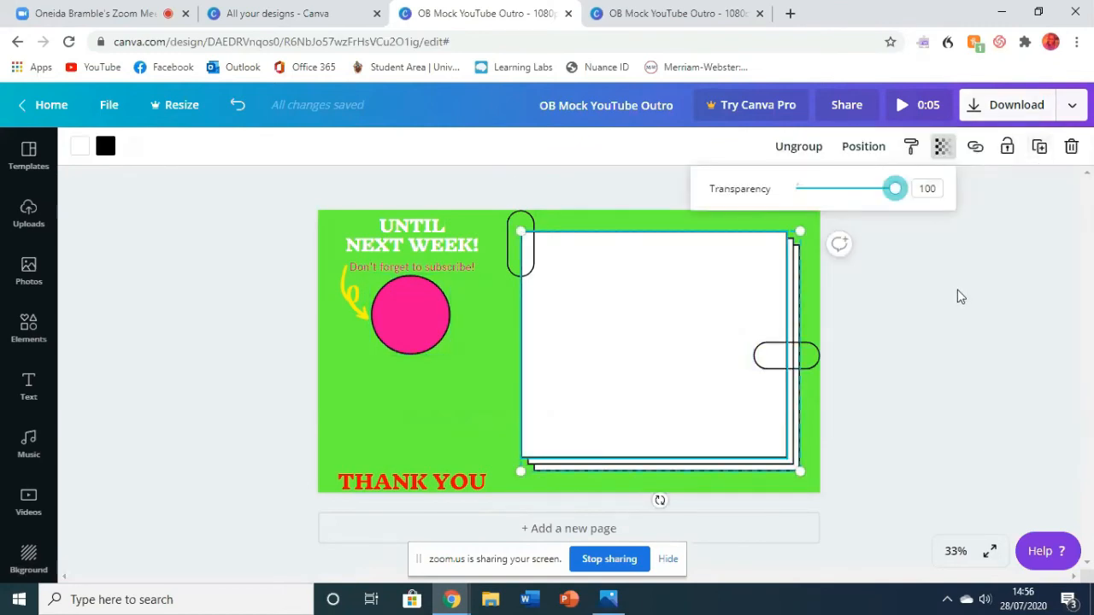
pyautogui.click(958, 291)
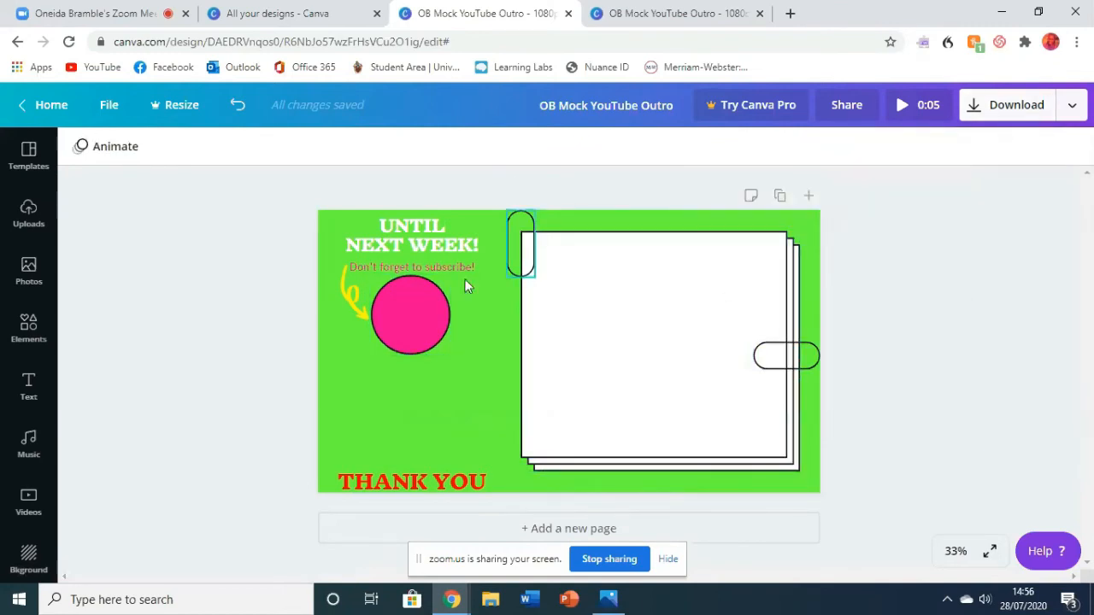
# - Duplicate the pink circle, placing the copy diagonally below it against the white rectangle stack, and delete the copy
pyautogui.click(423, 309)
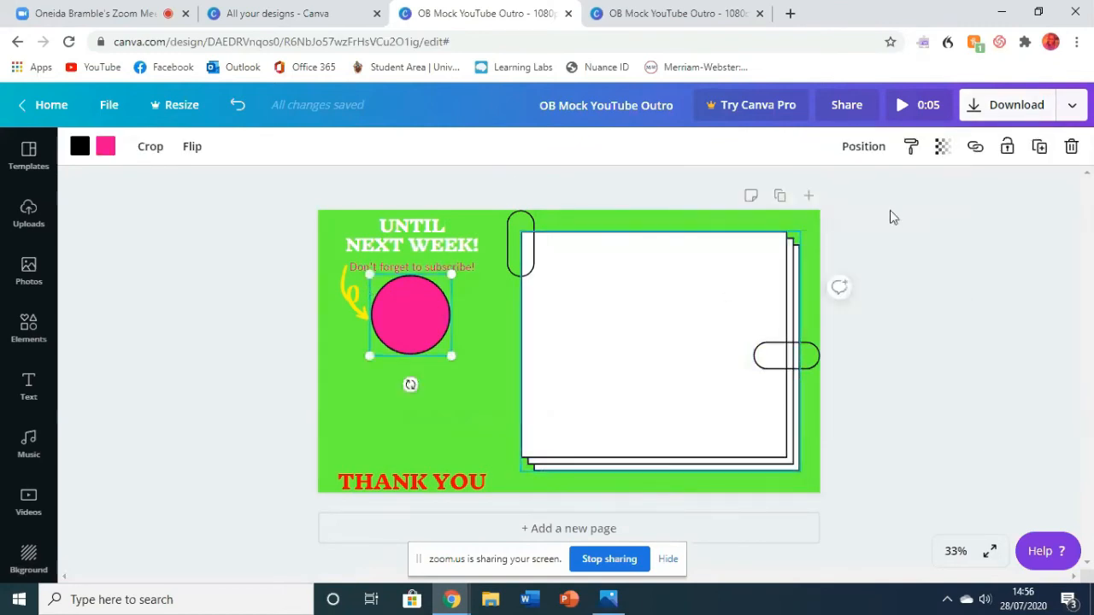
pyautogui.click(1039, 147)
pyautogui.moveTo(396, 323); pyautogui.dragTo(486, 378)
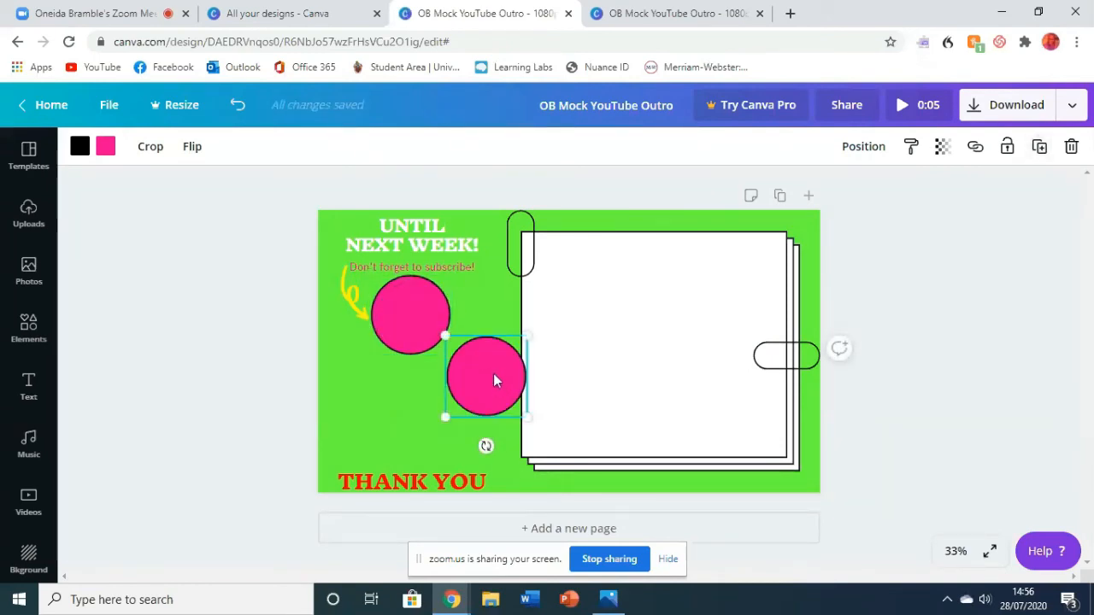
pyautogui.rightClick(493, 374)
pyautogui.click(524, 376)
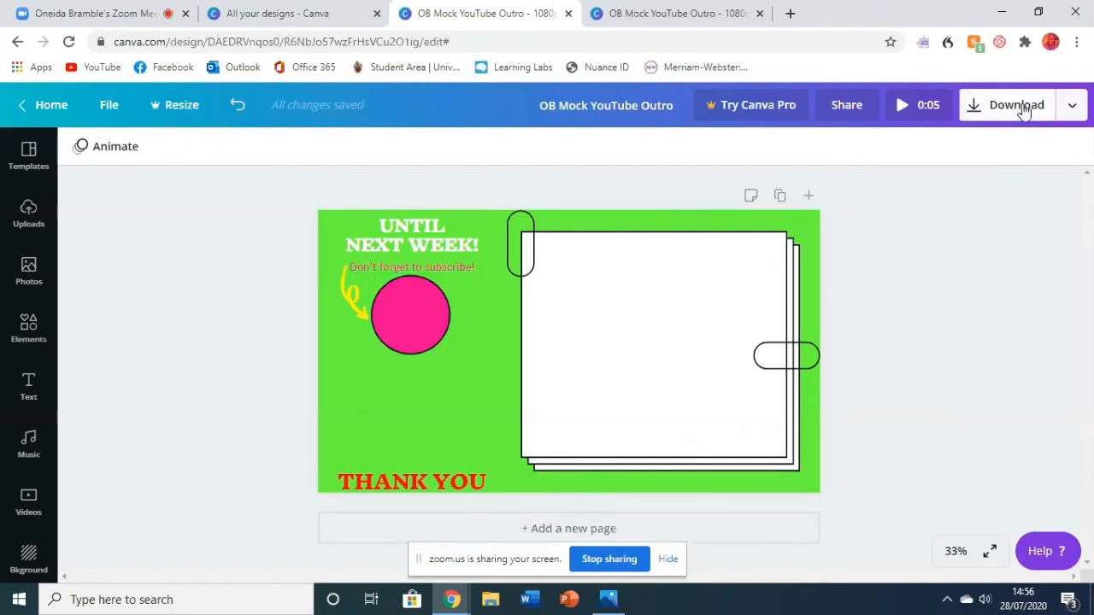
# - Download the finished outro design as a PNG file
pyautogui.click(1072, 108)
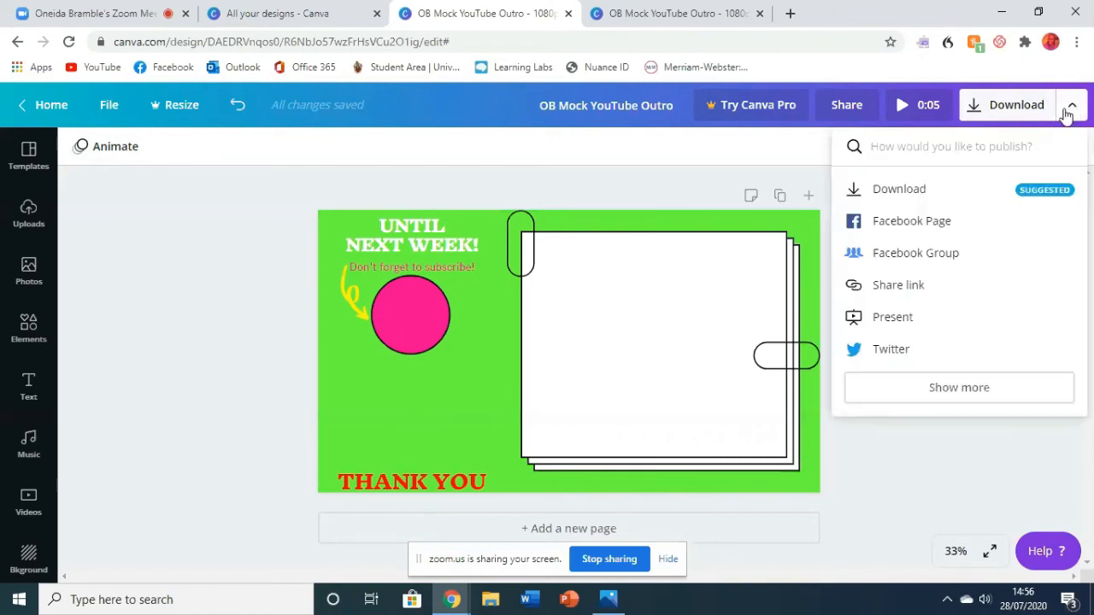
pyautogui.click(1013, 200)
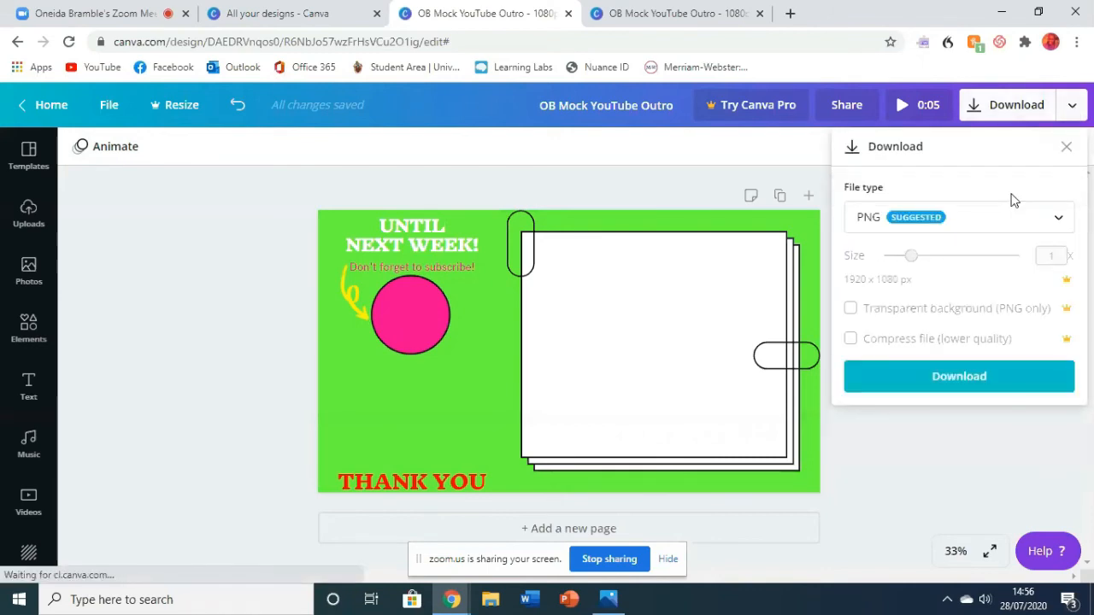
pyautogui.click(970, 387)
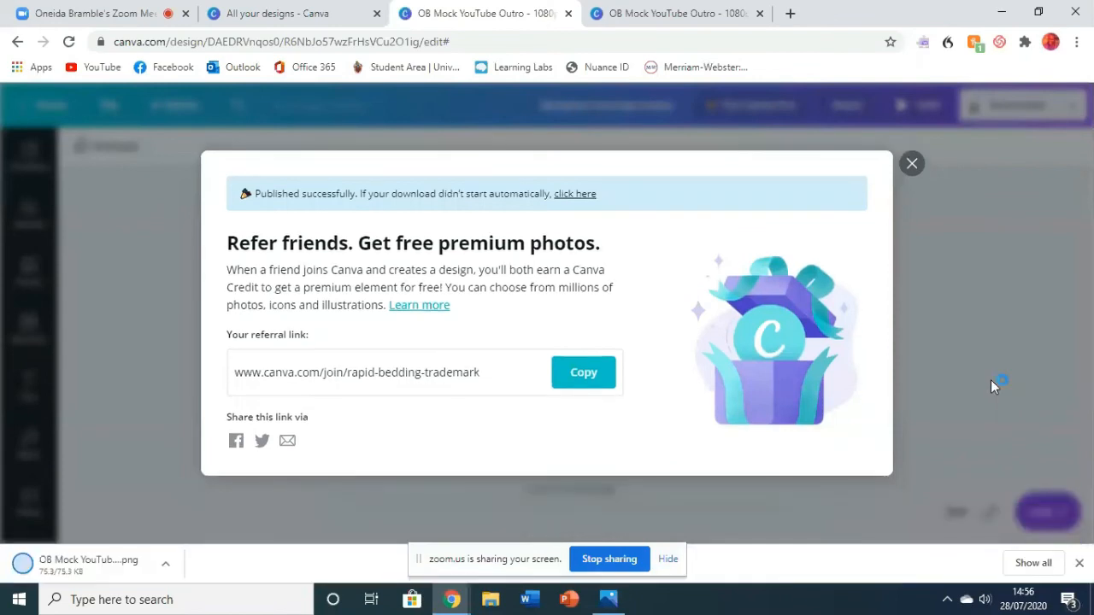
# - Reload the overview of all designs and open the "OB Mock YouTube Outro" design from it
pyautogui.click(335, 19)
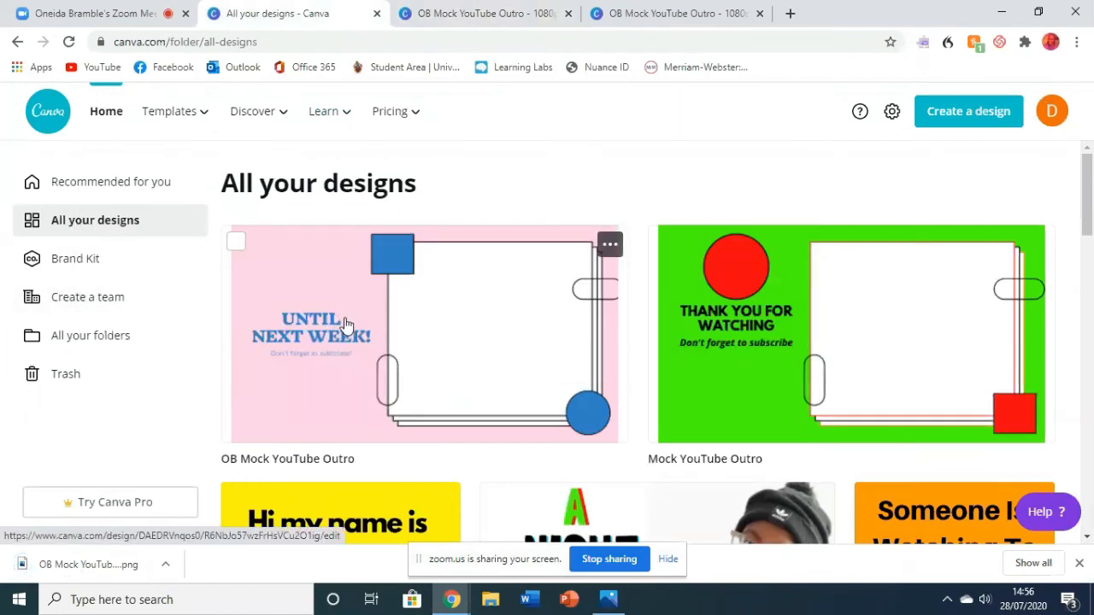
pyautogui.click(335, 42)
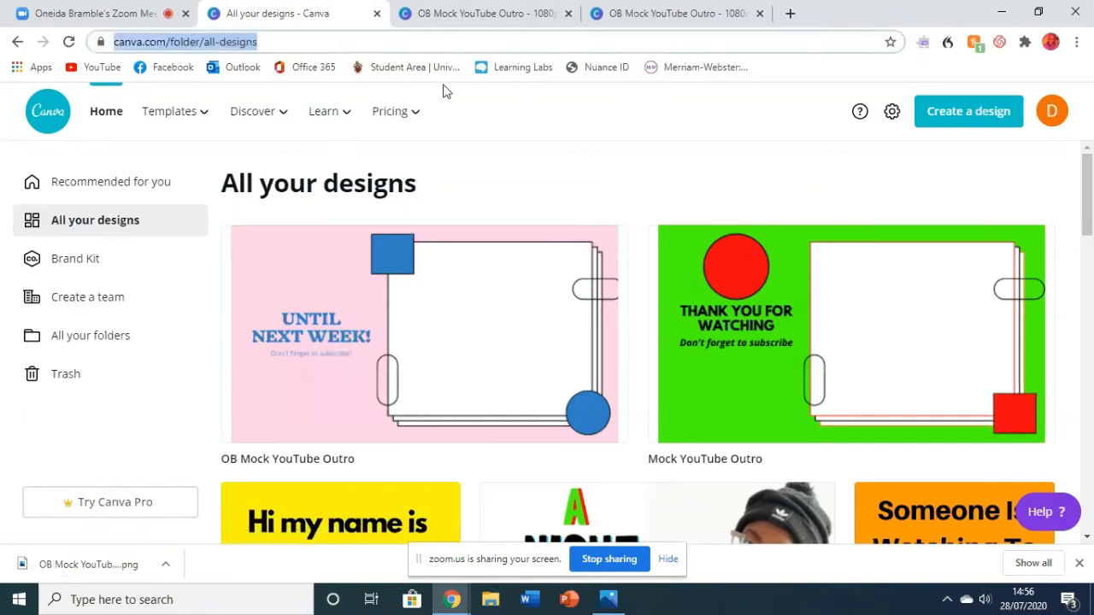
pyautogui.press('Return')
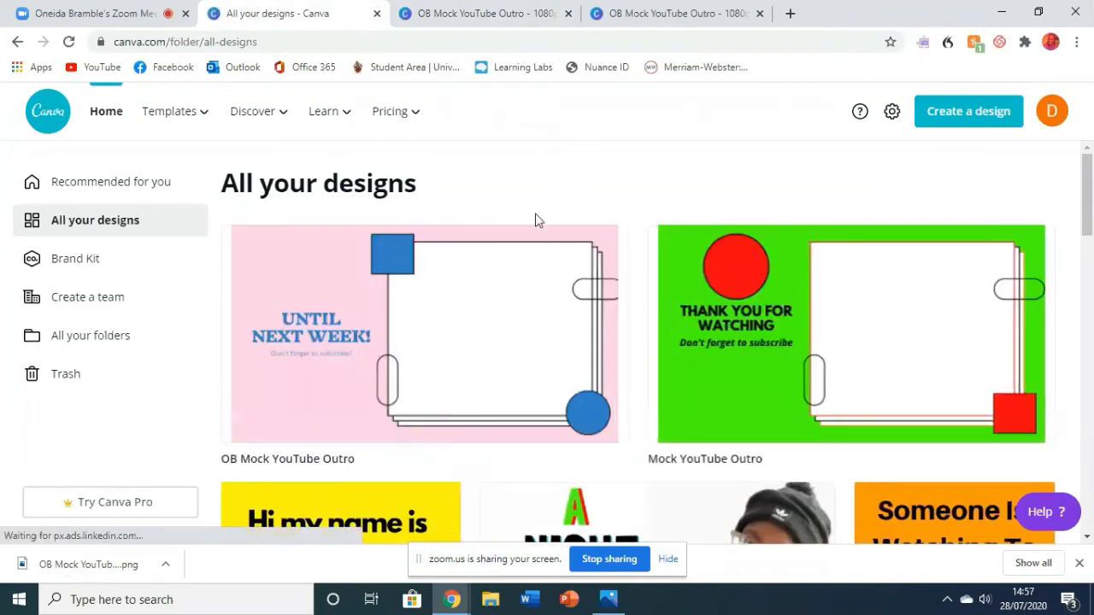
pyautogui.click(506, 339)
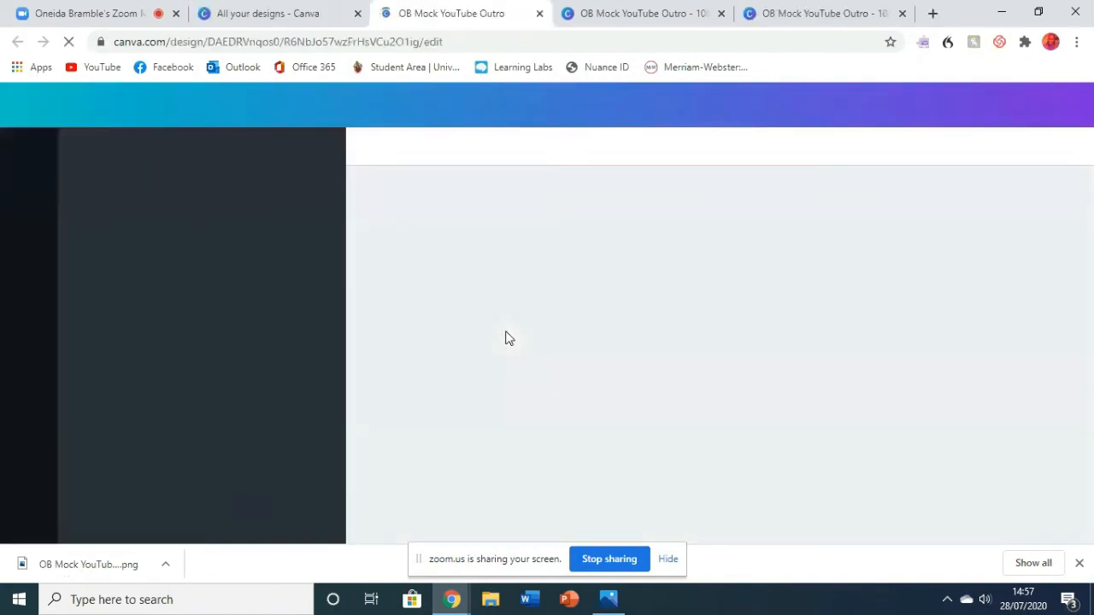